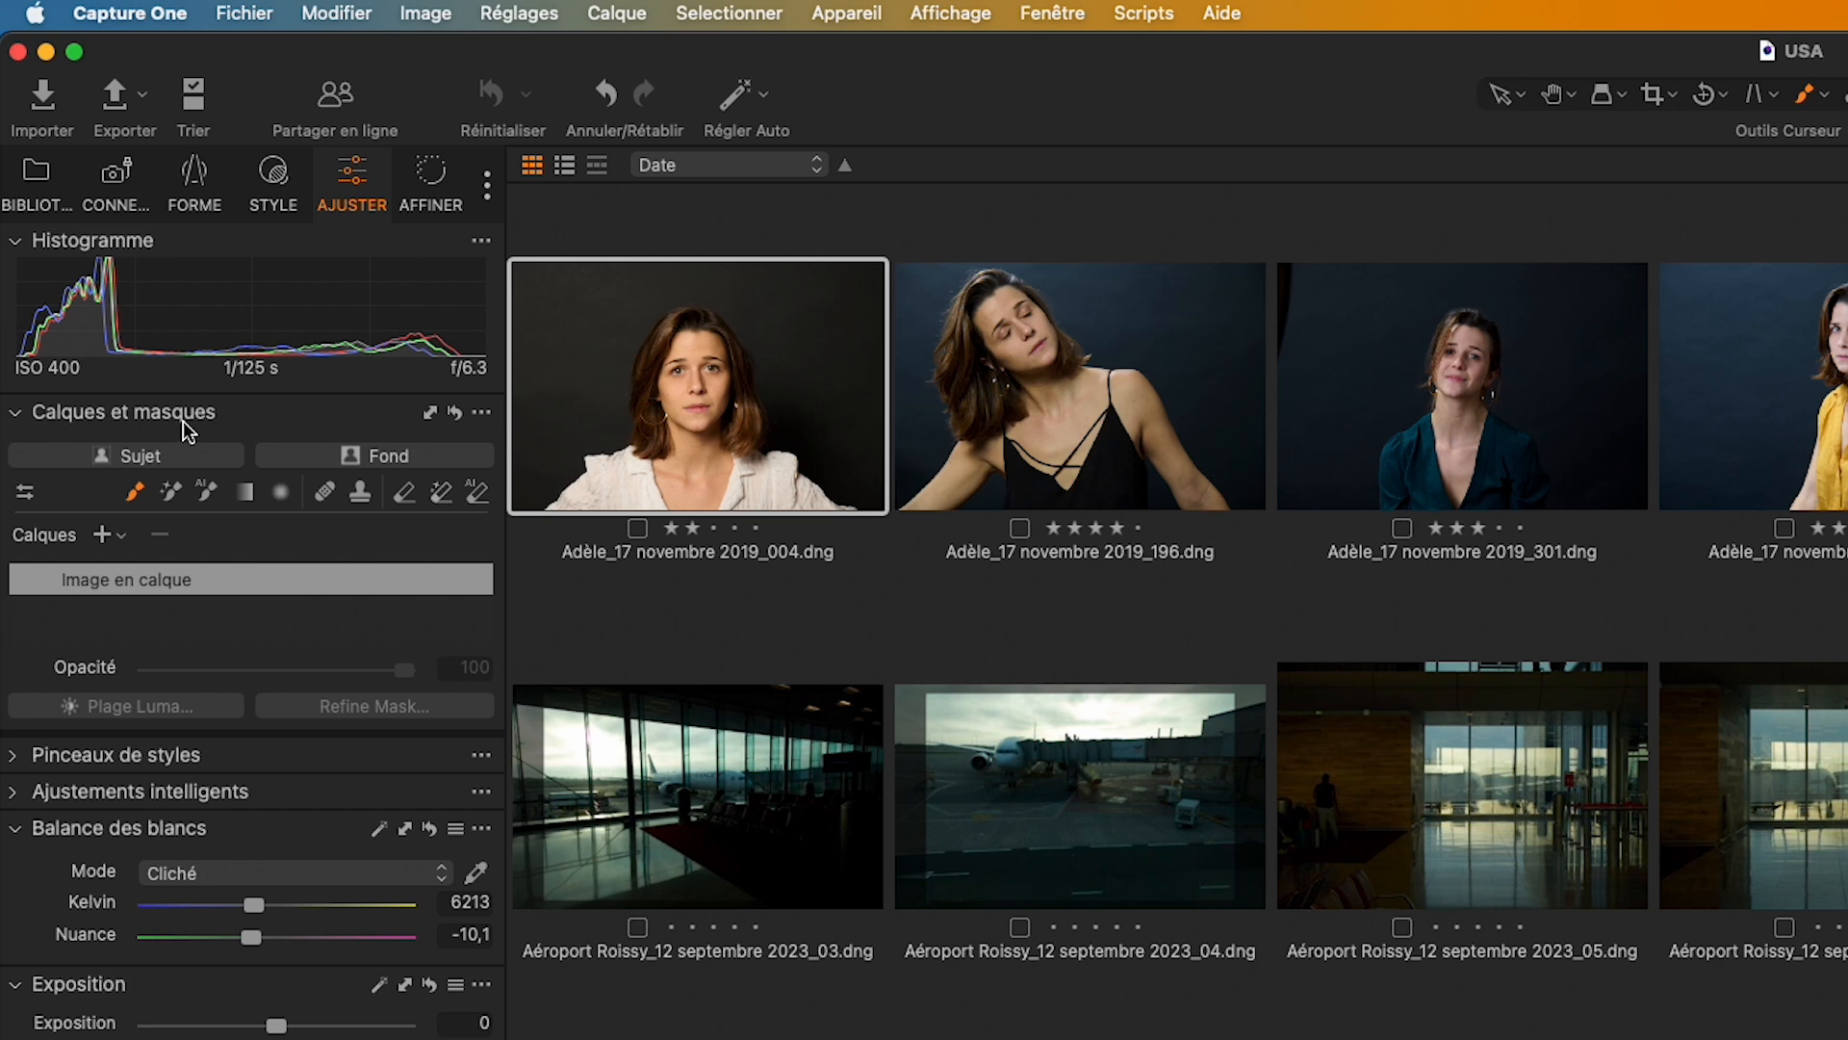
# Review the layers and masks tool, including the descriptions of AI selection and the AI eraser.
pyautogui.click(18, 416)
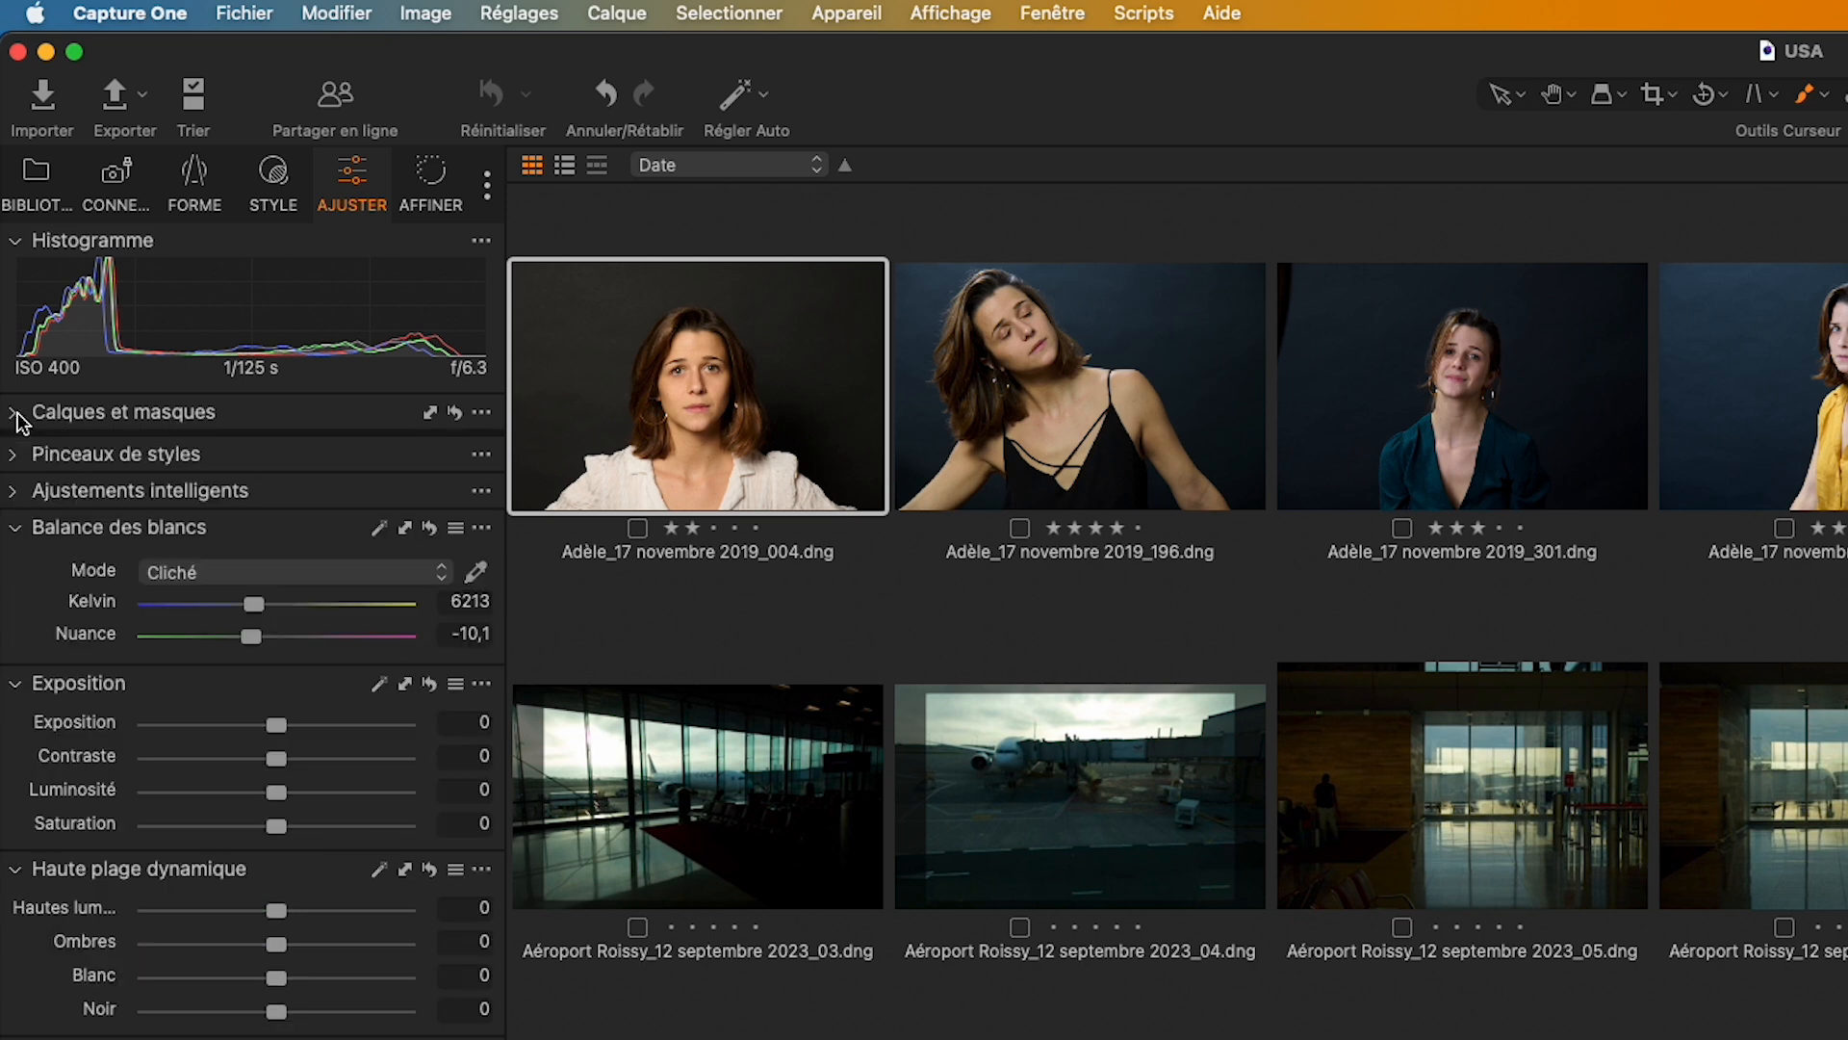
pyautogui.click(17, 417)
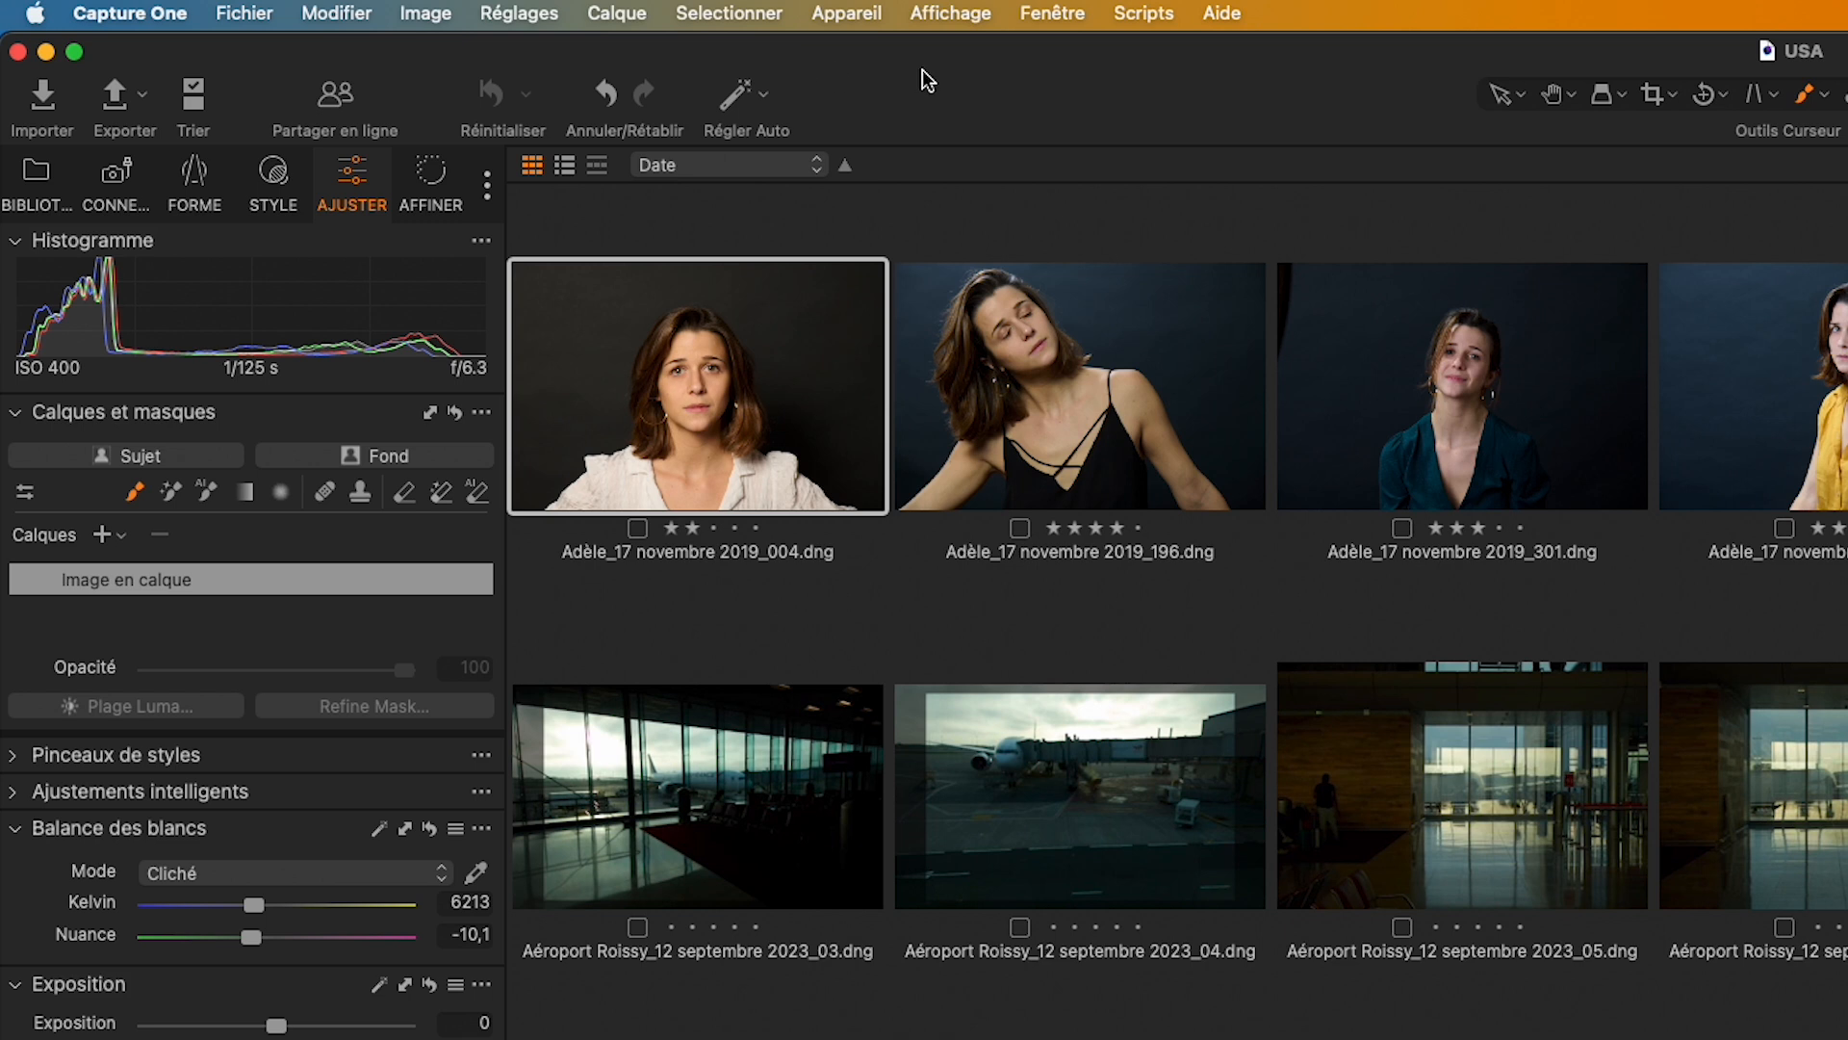
pyautogui.click(1071, 18)
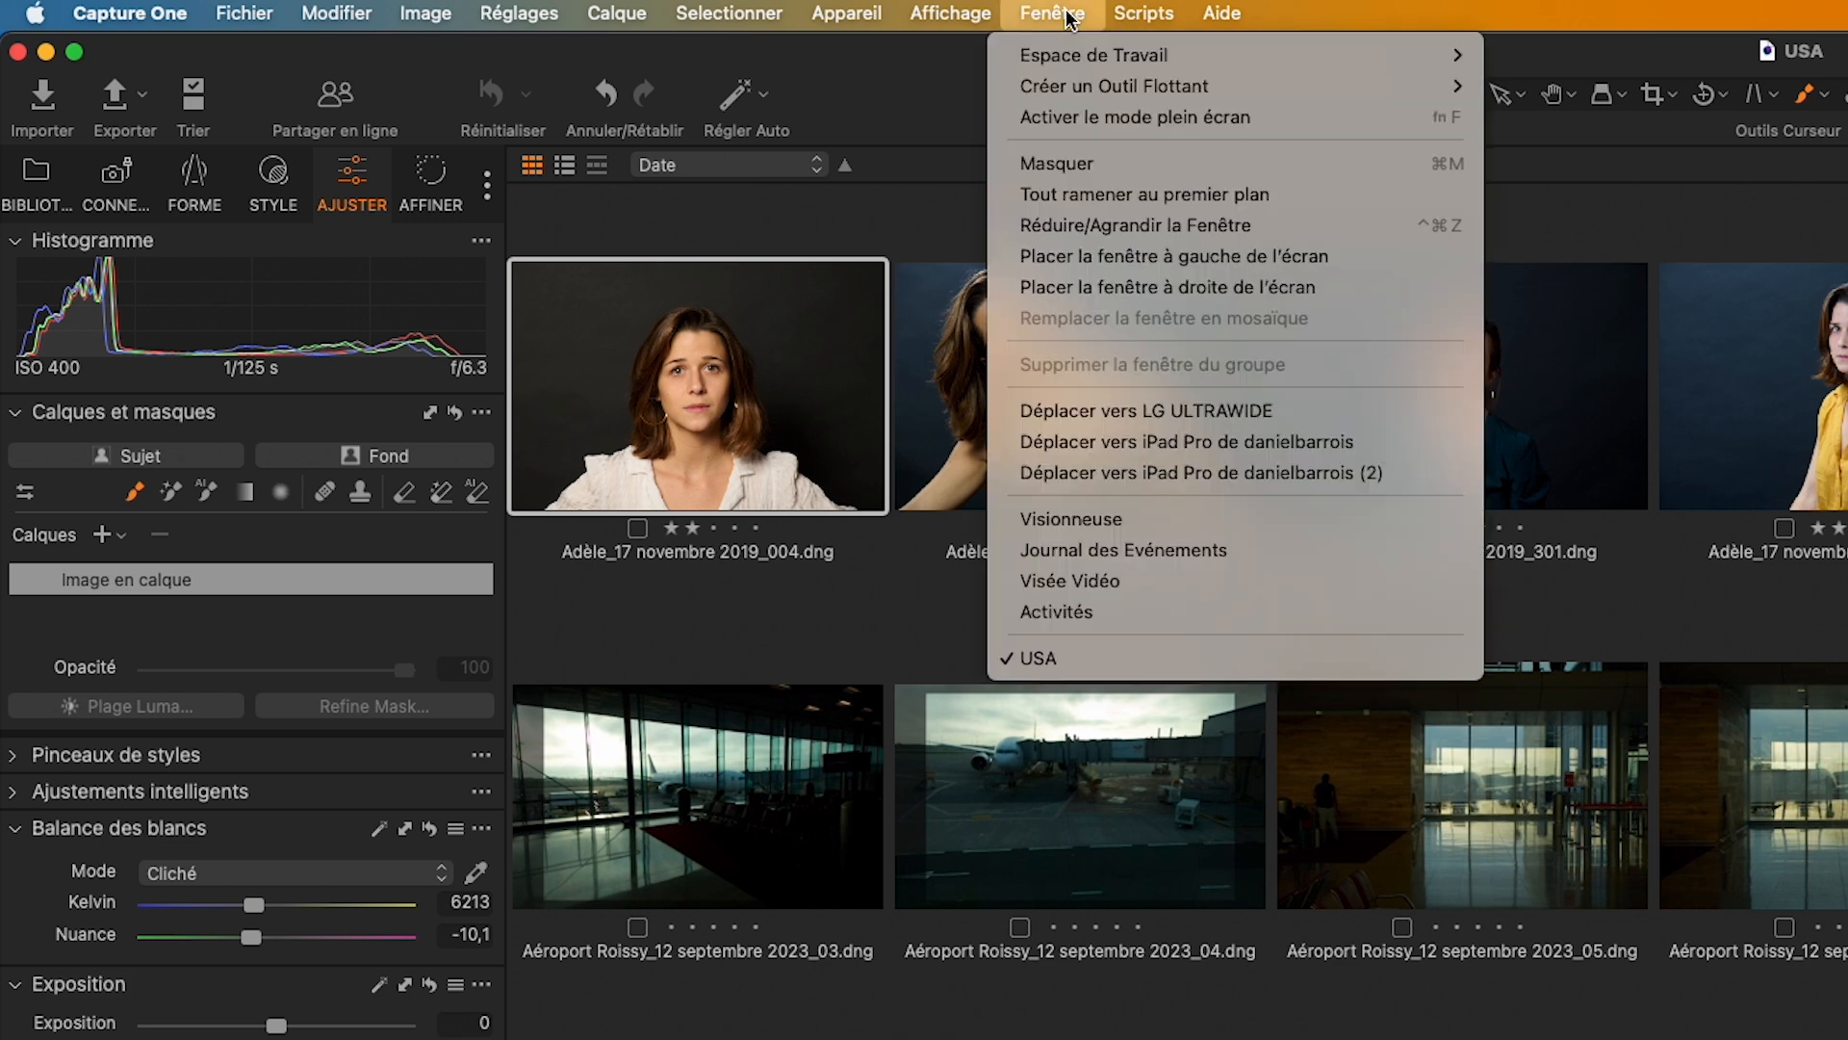
pyautogui.moveTo(1074, 85)
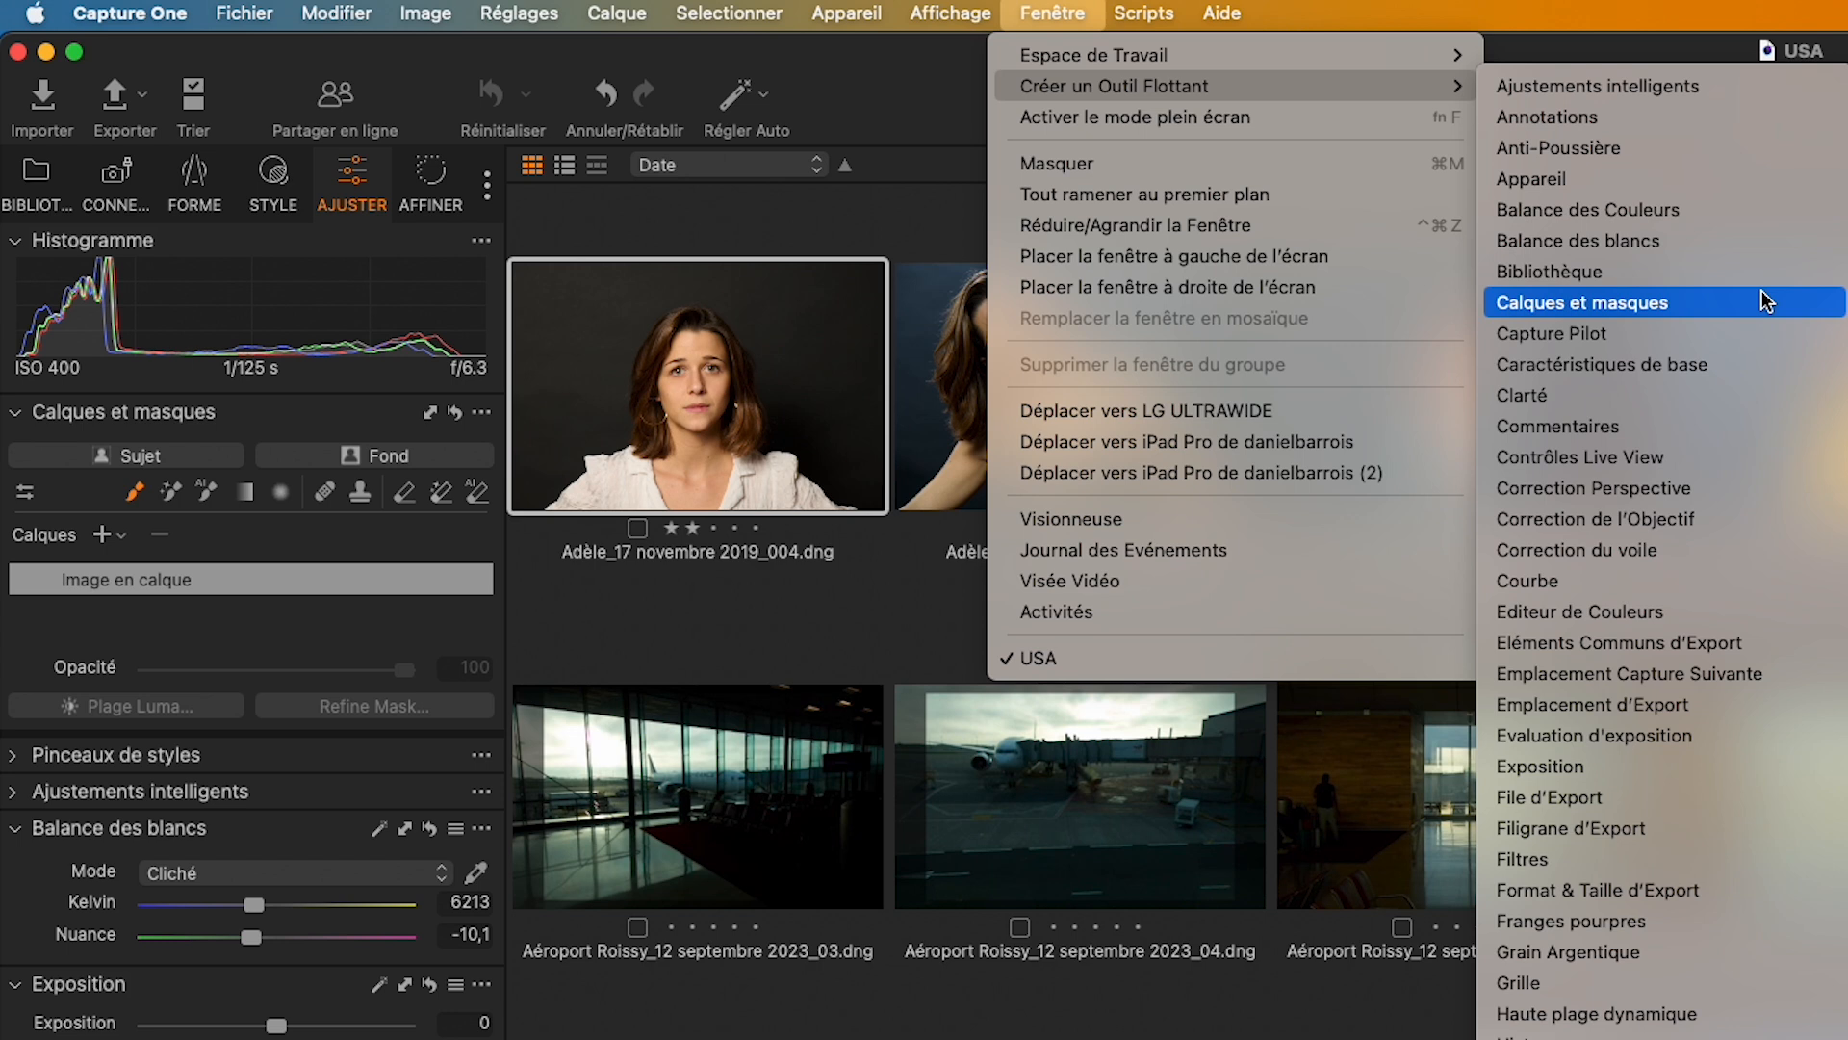
pyautogui.click(822, 135)
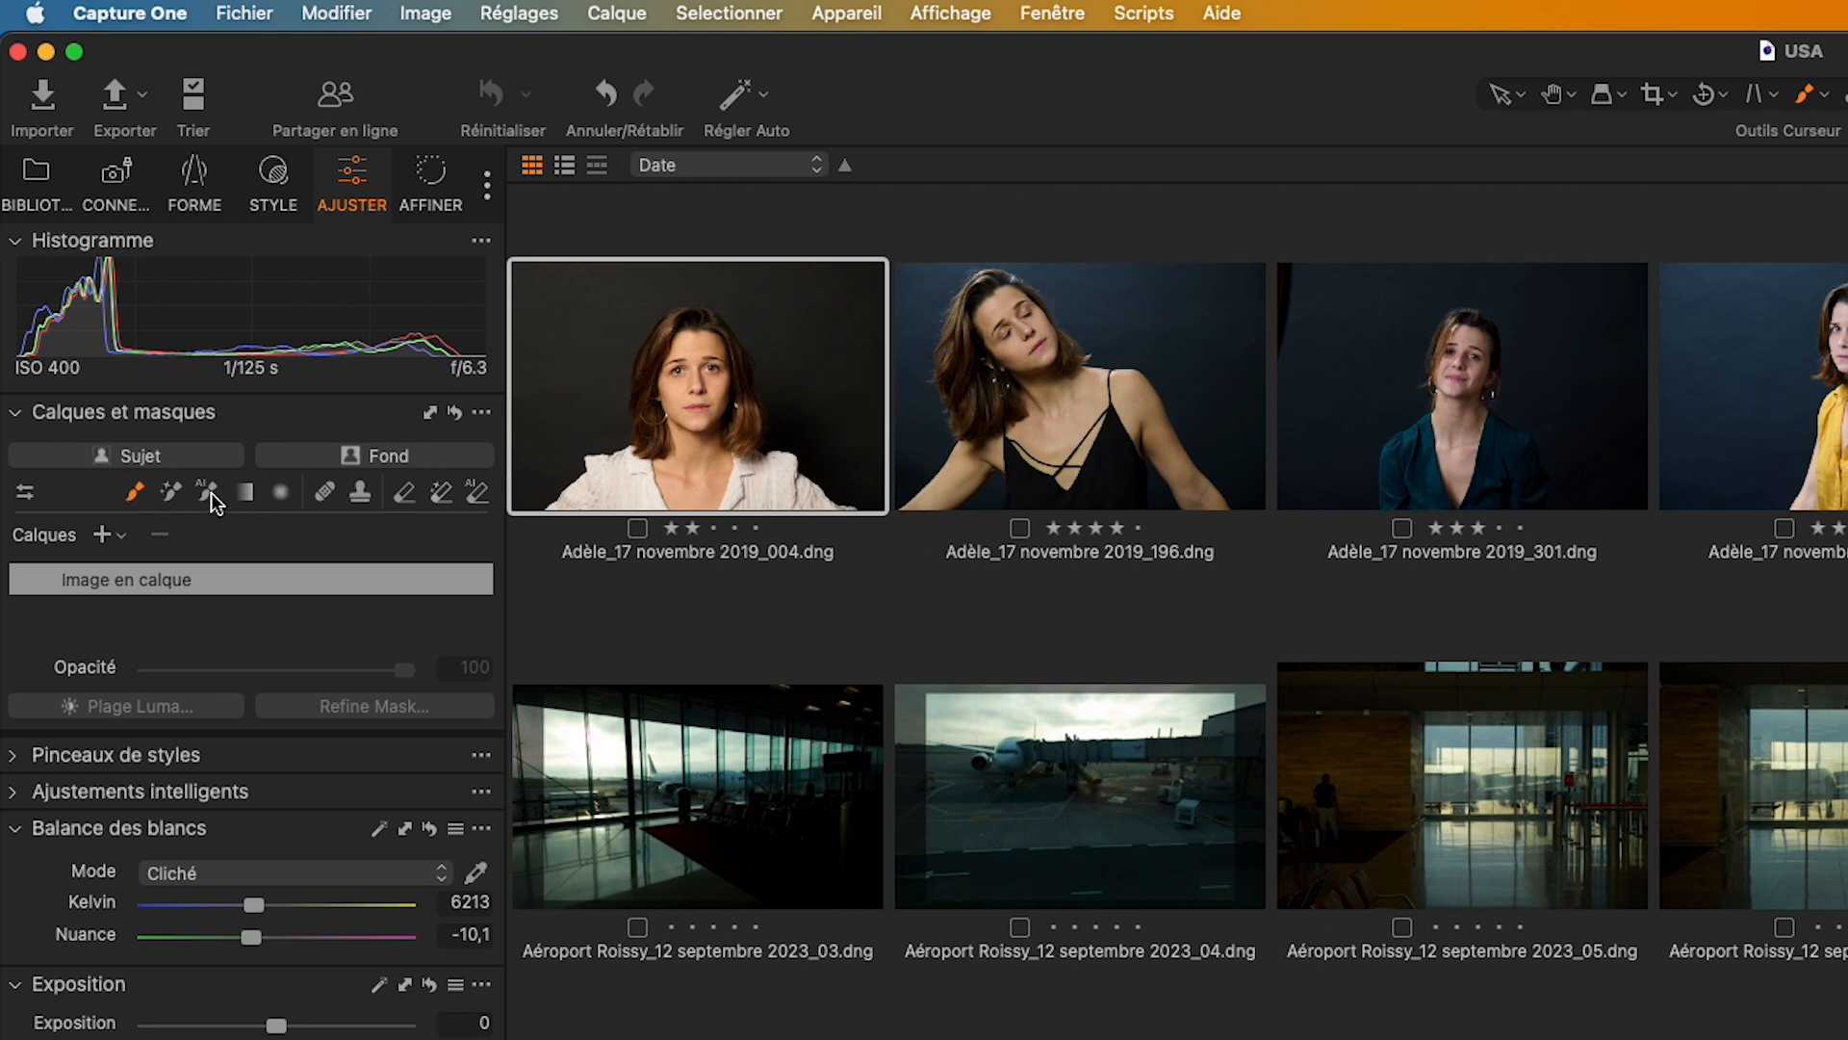
pyautogui.moveTo(211, 493)
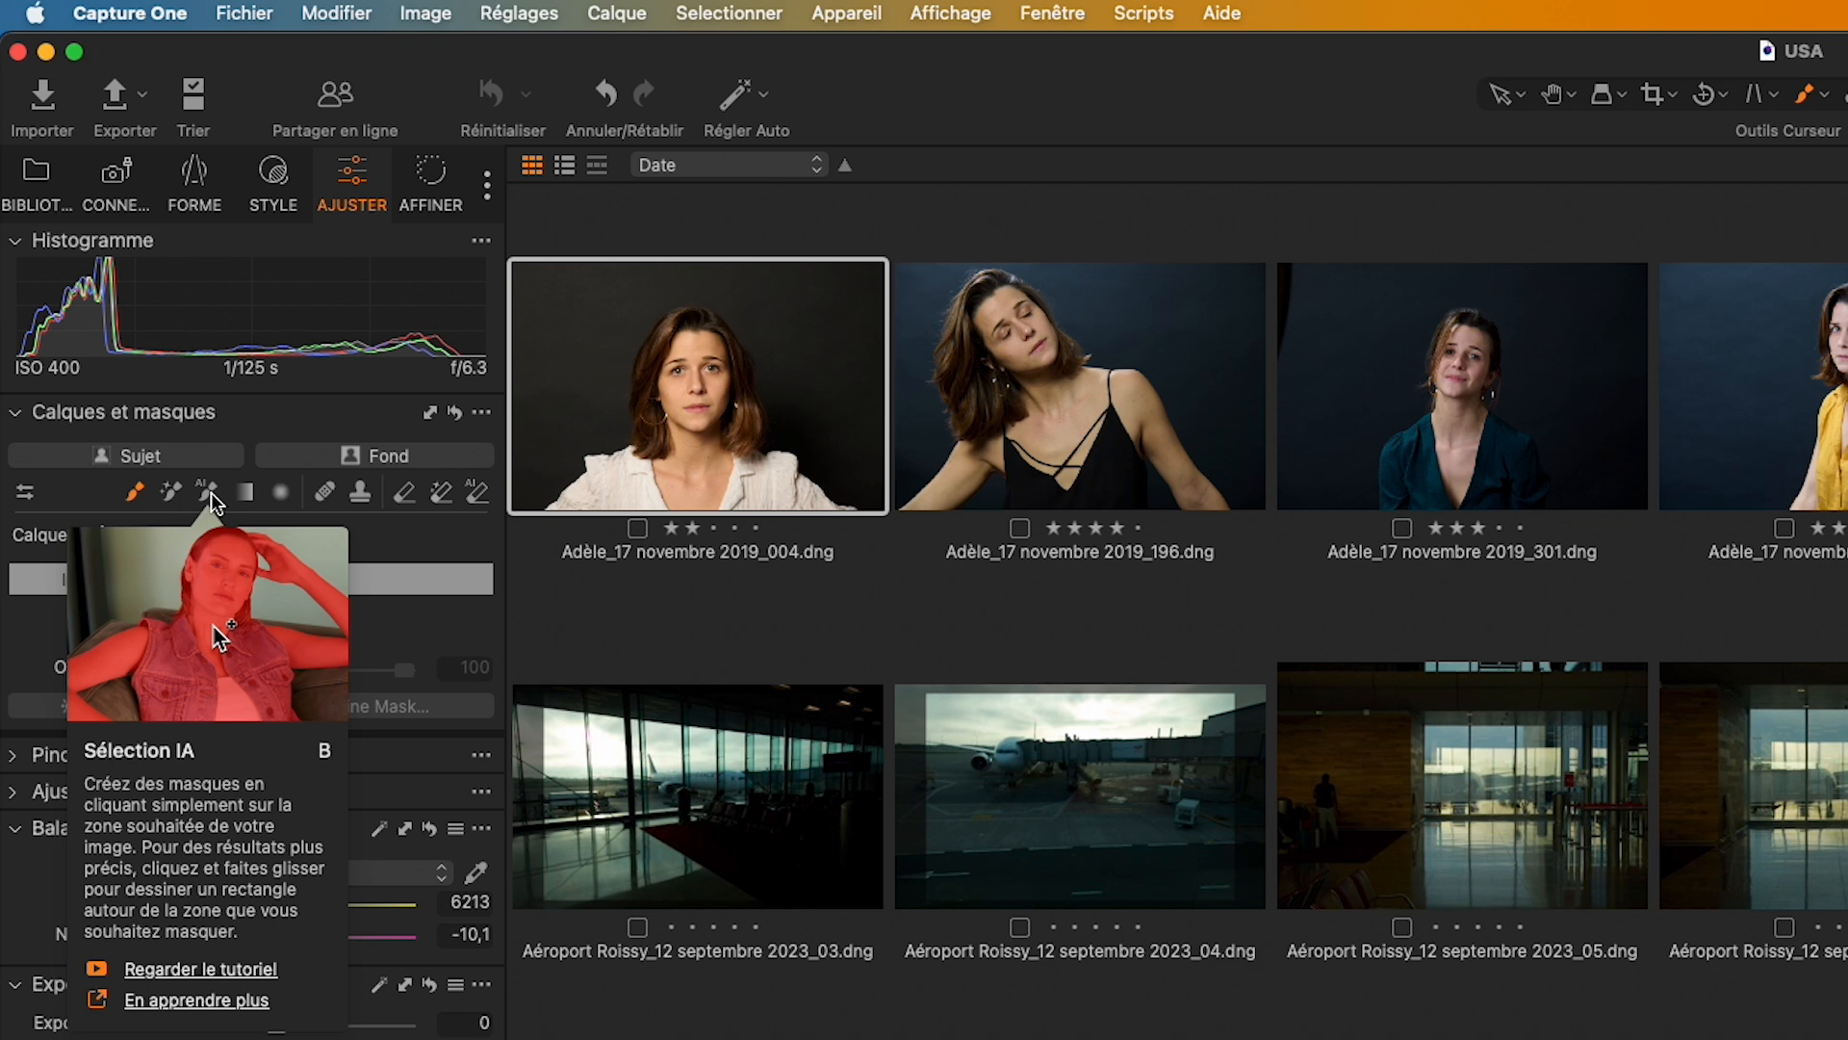
pyautogui.moveTo(478, 501)
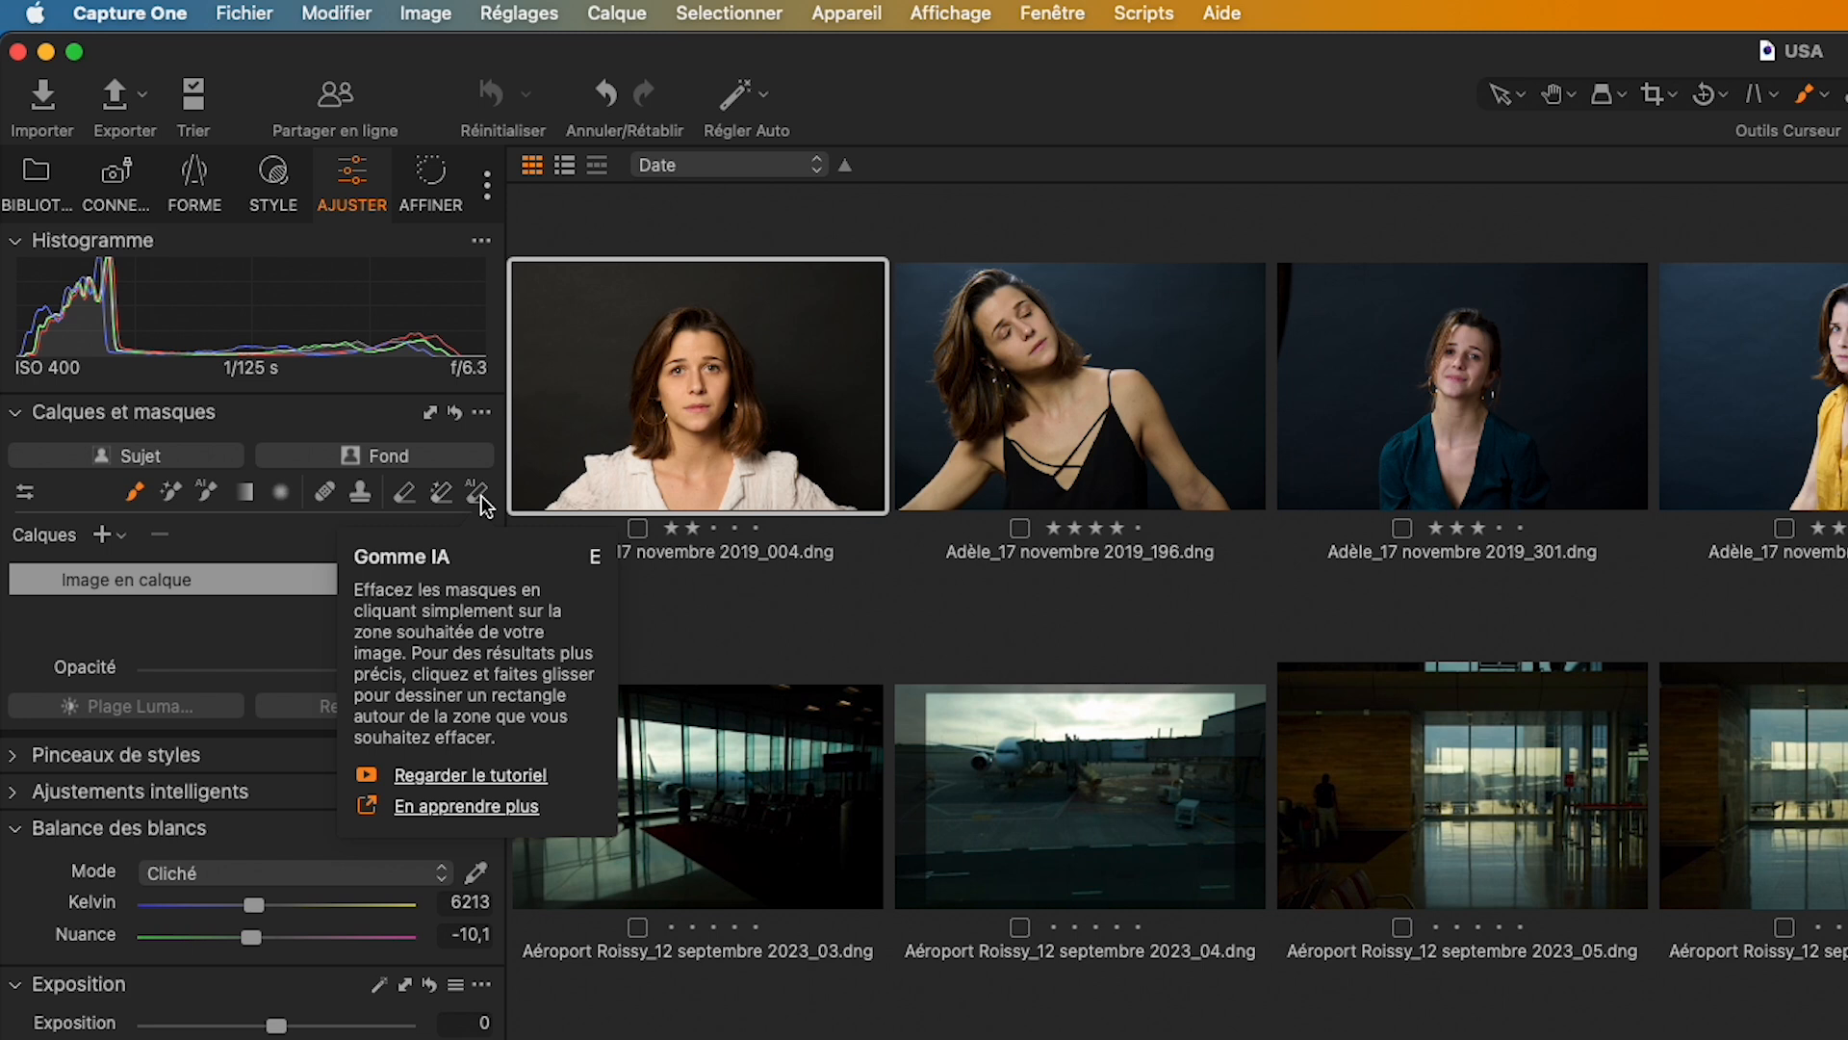
# Open the first portrait, ending in 004, in the viewer and create an automatic subject mask.
pyautogui.doubleClick(687, 369)
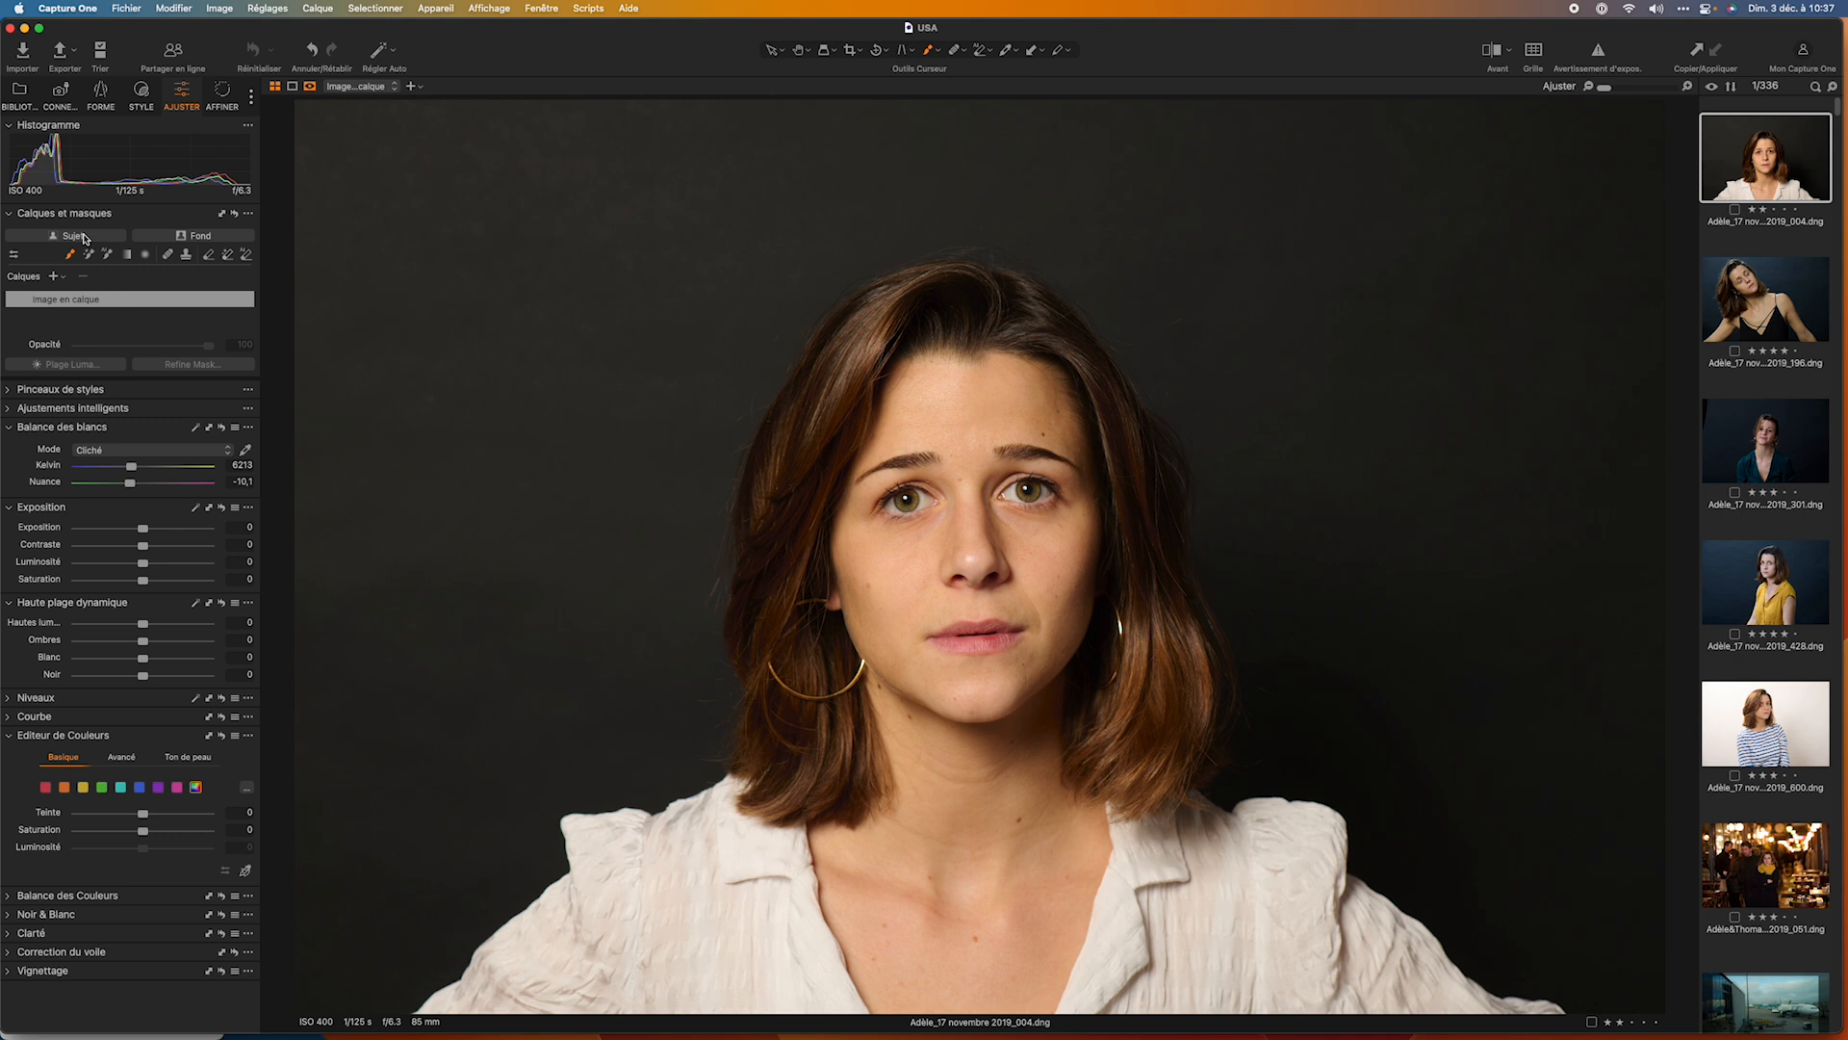
pyautogui.click(85, 238)
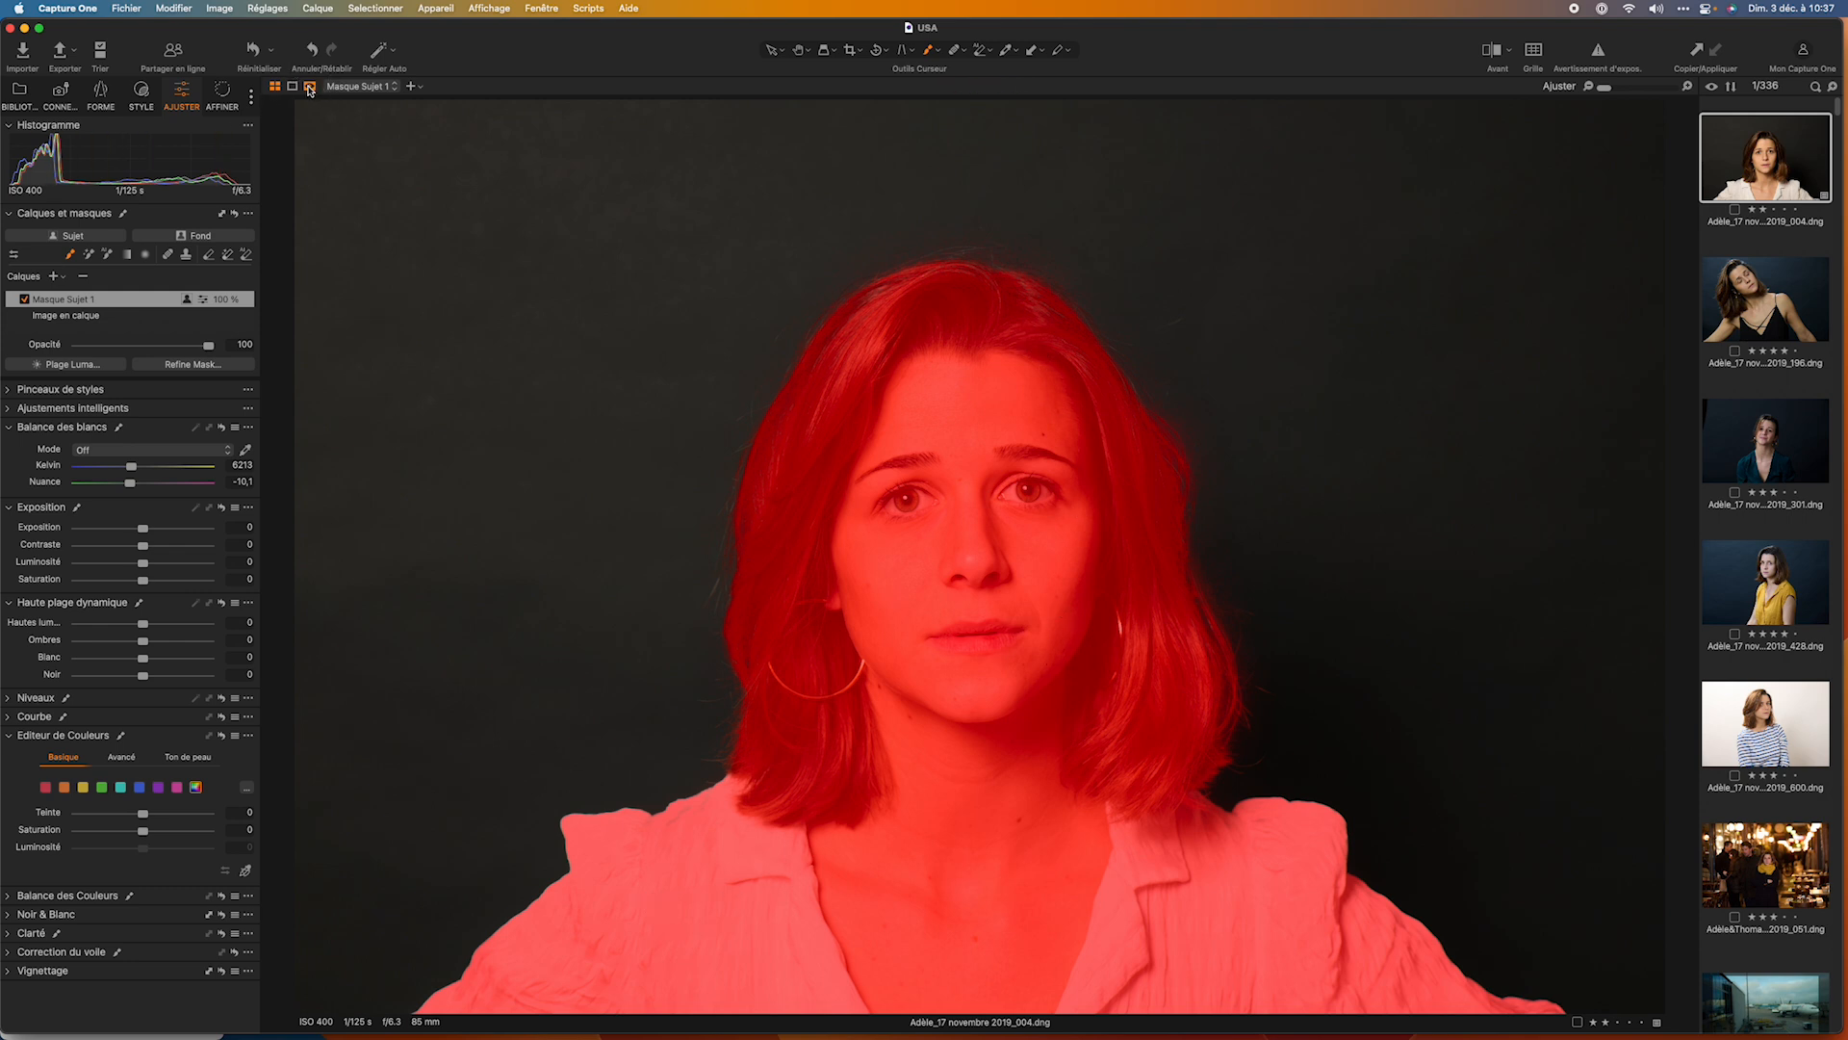
# Review the mask display options and toggle the subject mask overlay off and on.
pyautogui.click(309, 87)
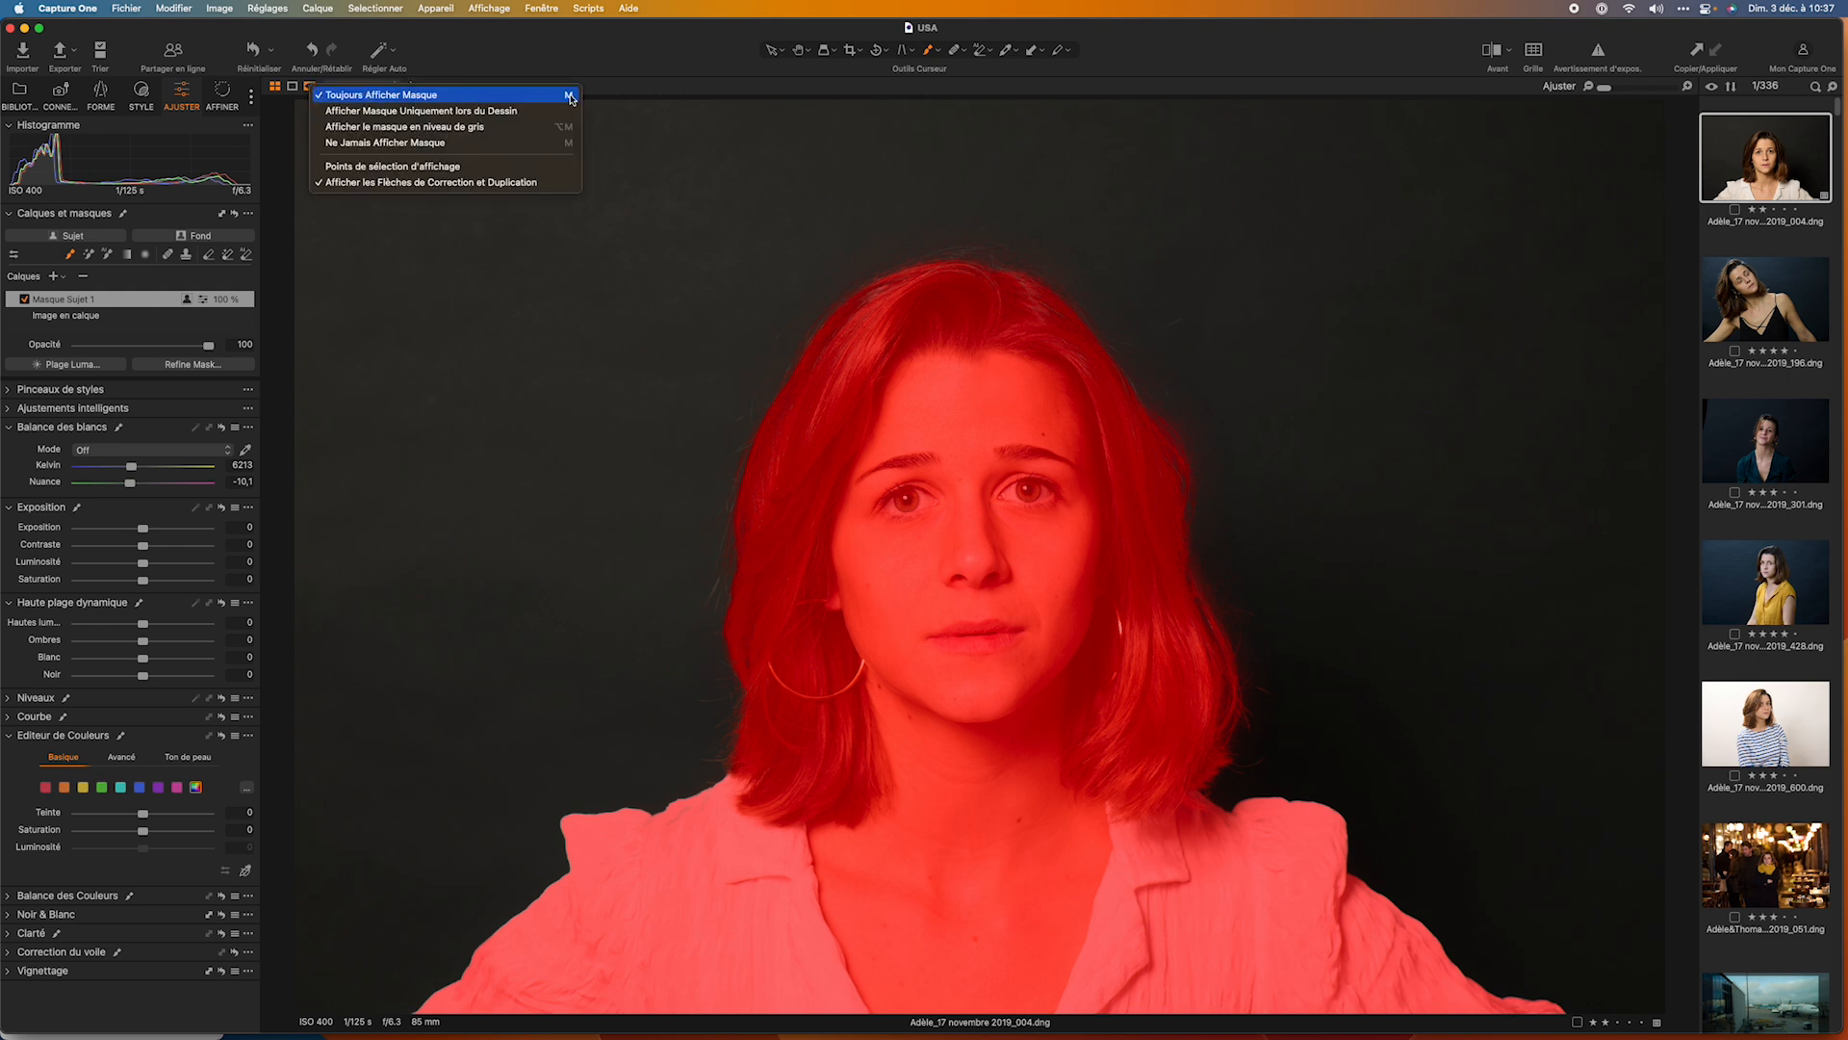
pyautogui.press('Escape')
pyautogui.press('m')
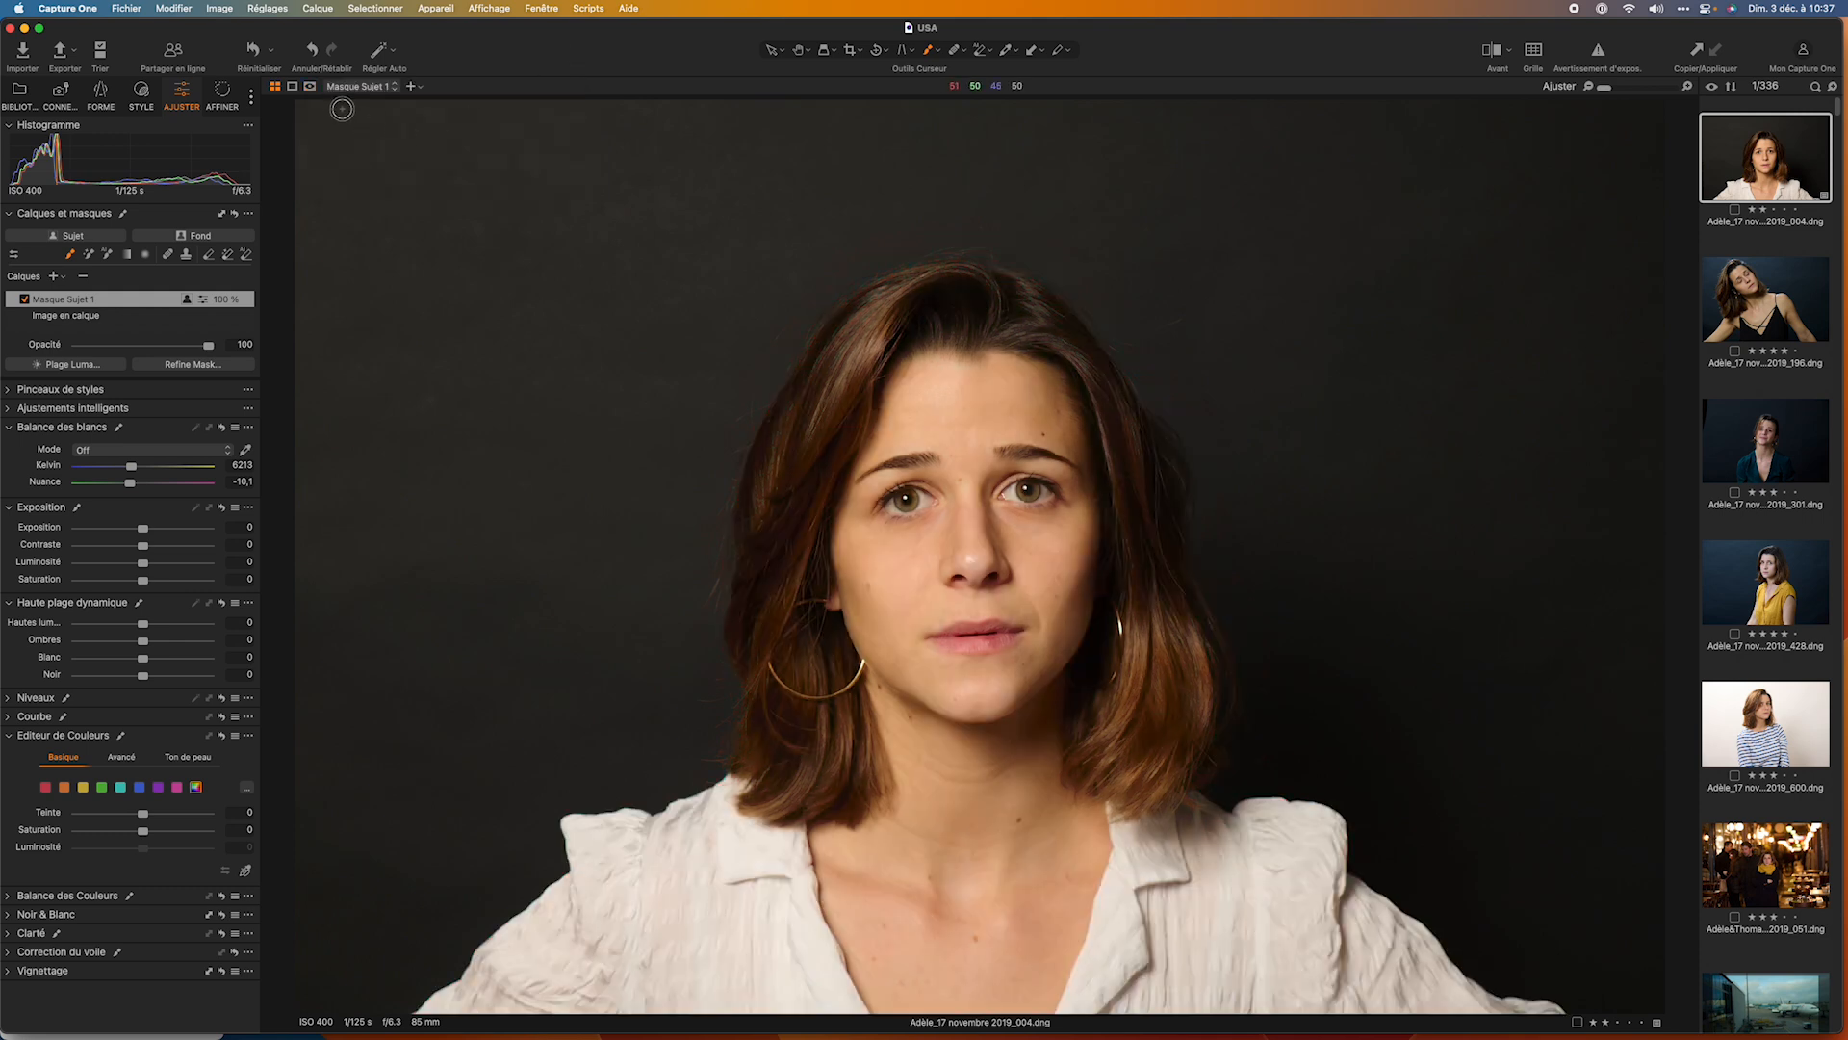
pyautogui.press('m')
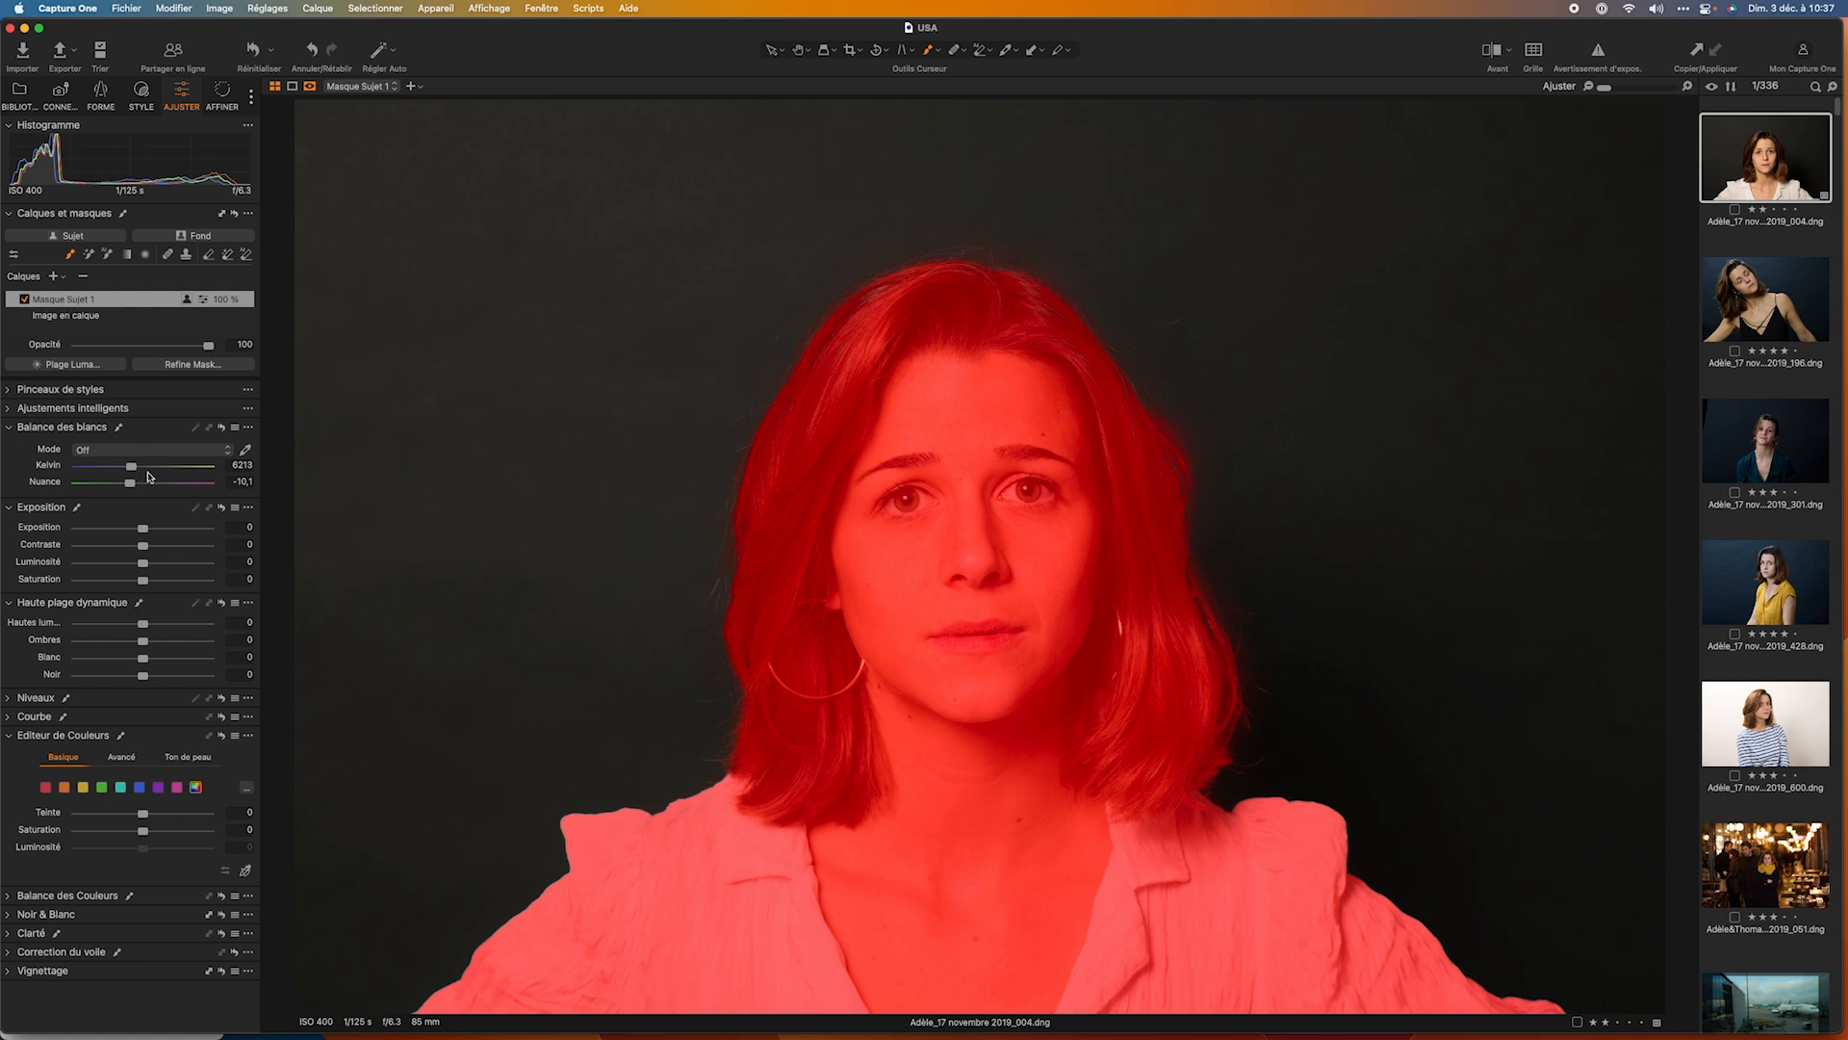
# Try the exposure adjustment on the subject mask, hide its overlay and delete the mask layer.
pyautogui.moveTo(143, 530)
pyautogui.mouseDown()
pyautogui.moveTo(166, 528)
pyautogui.moveTo(99, 525)
pyautogui.moveTo(159, 526)
pyautogui.moveTo(141, 525)
pyautogui.mouseUp()
pyautogui.press('m')
pyautogui.press('BackSpace')
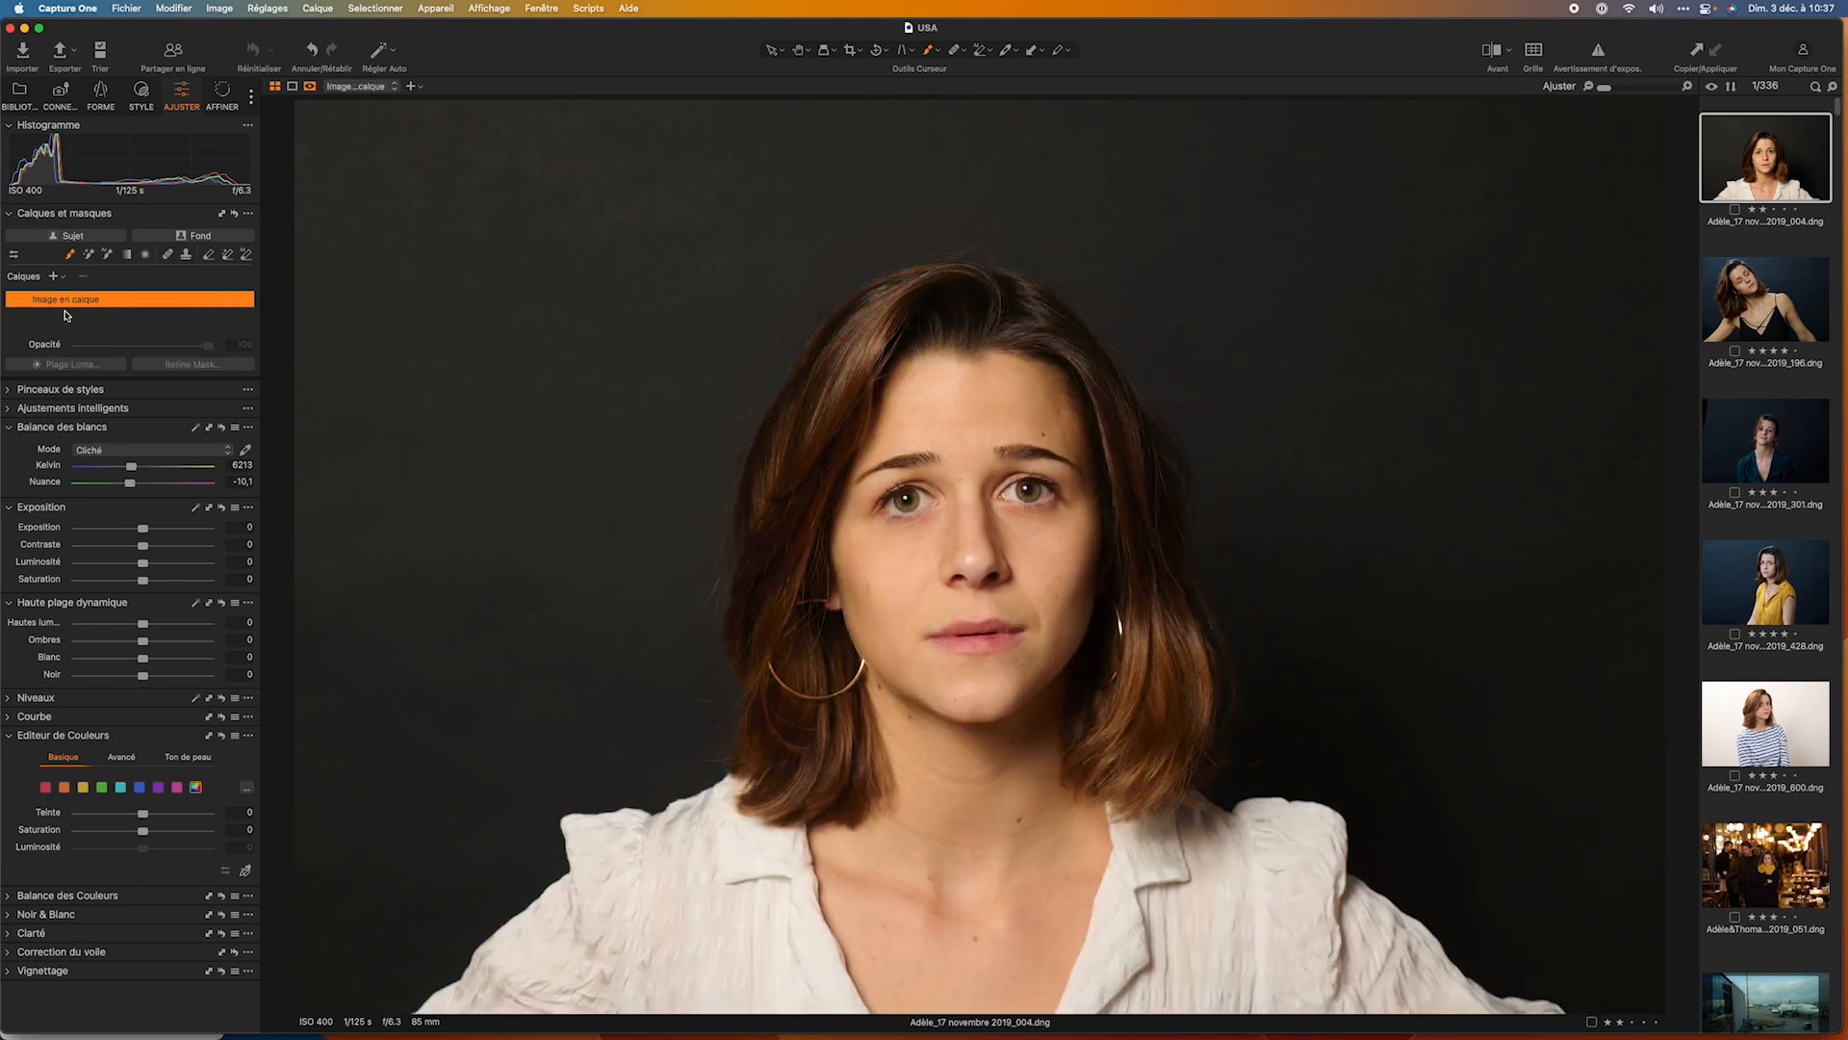
# Create an automatic background mask on the portrait and toggle its overlay while trying the exposure adjustment.
pyautogui.click(223, 241)
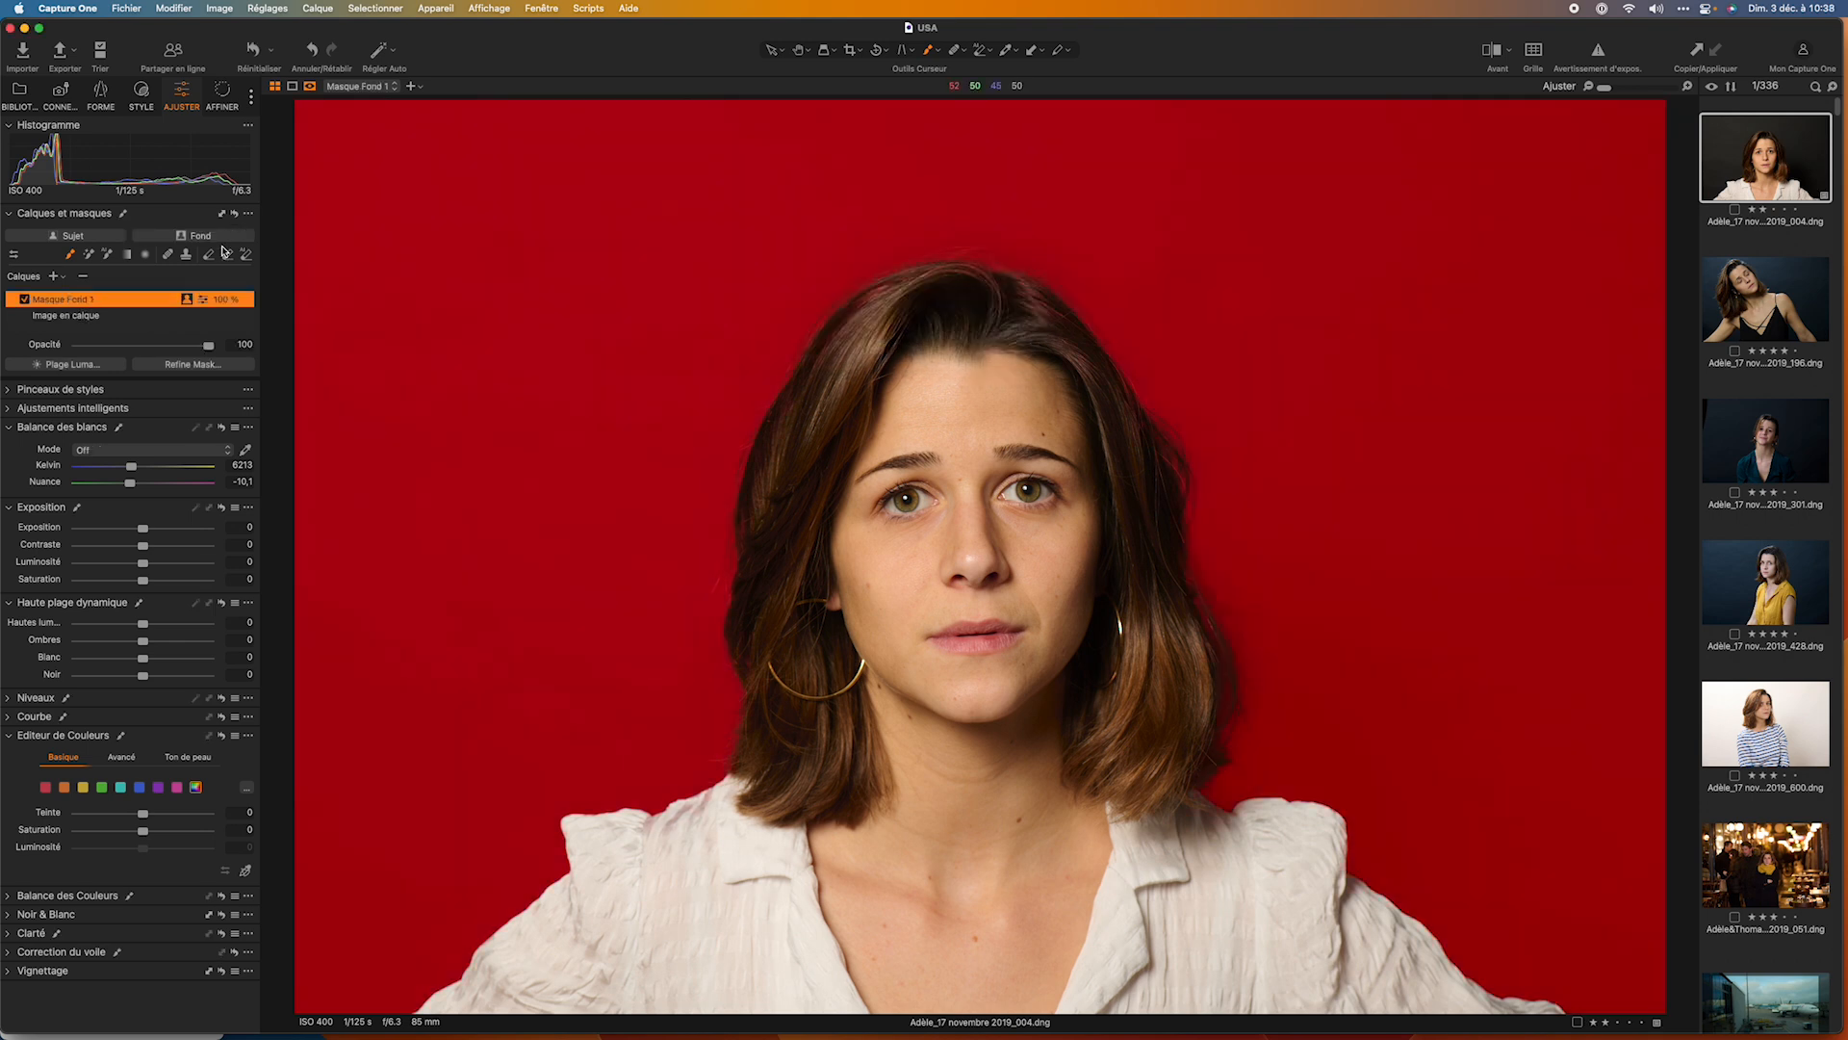
pyautogui.moveTo(144, 528)
pyautogui.mouseDown()
pyautogui.moveTo(122, 527)
pyautogui.moveTo(168, 525)
pyautogui.moveTo(148, 528)
pyautogui.mouseUp()
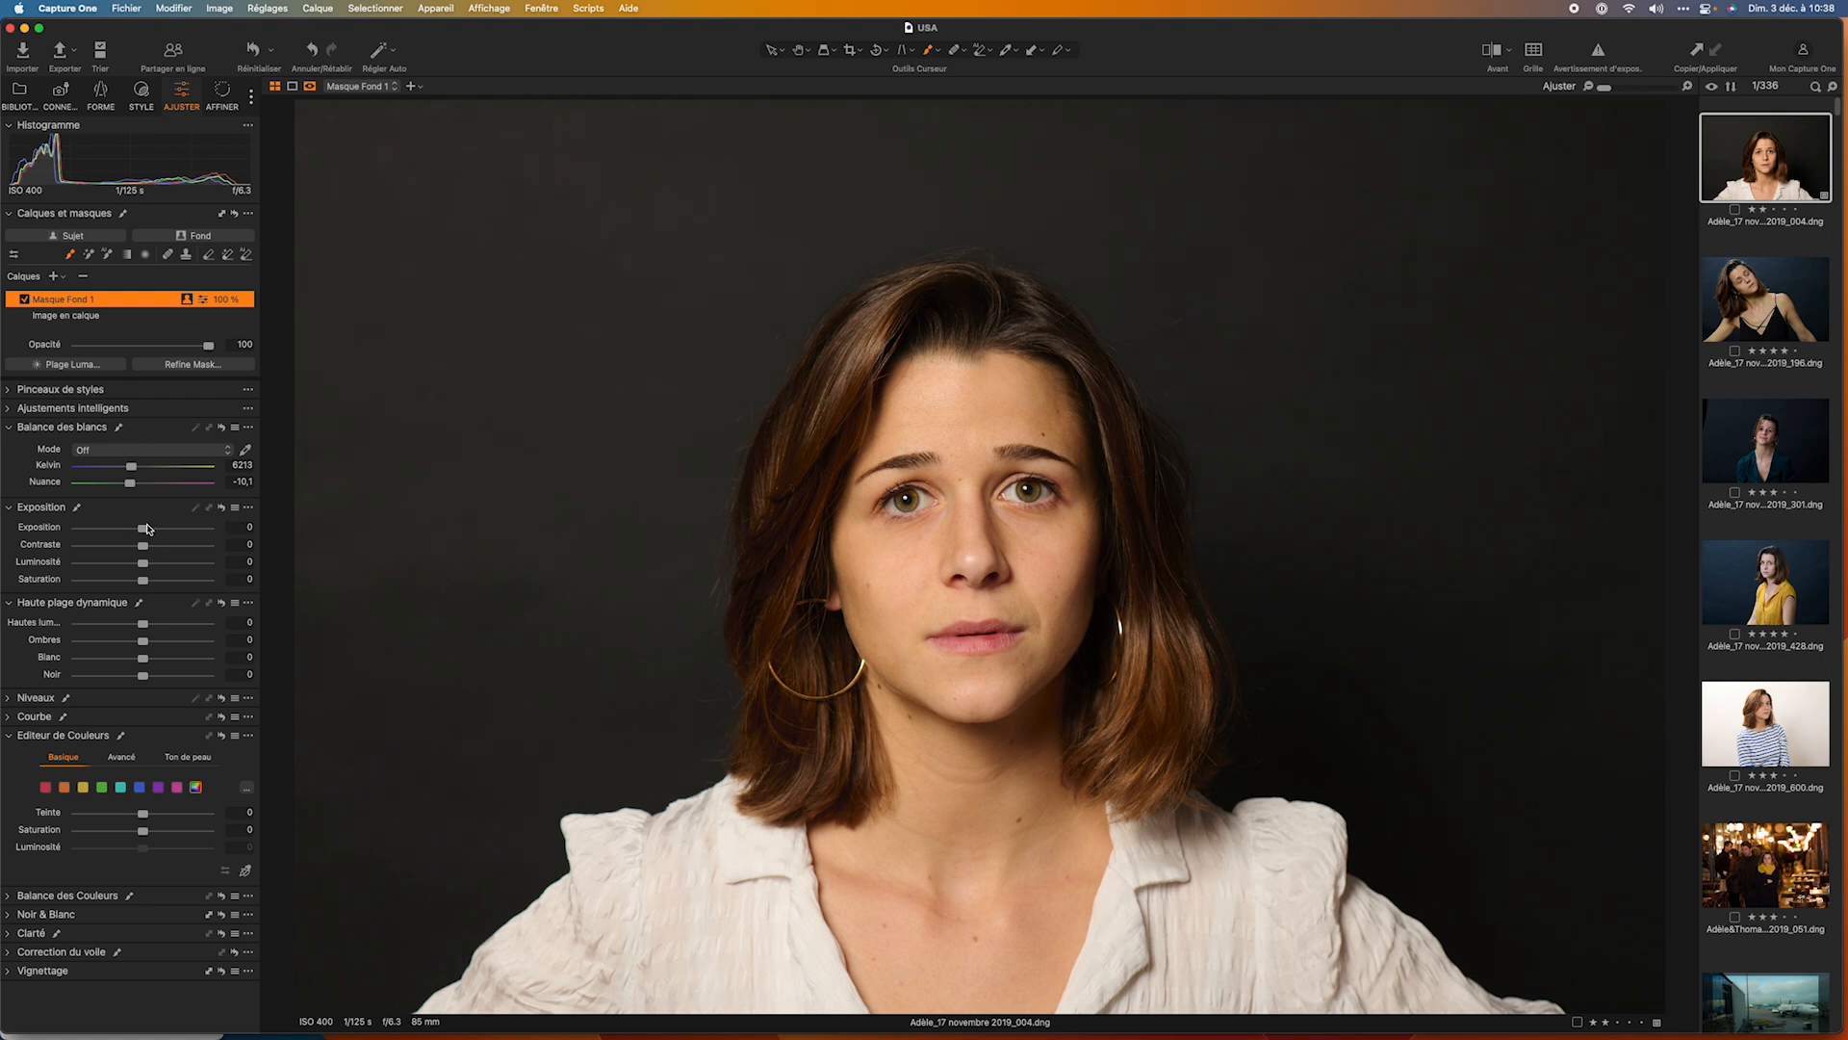
pyautogui.press('m')
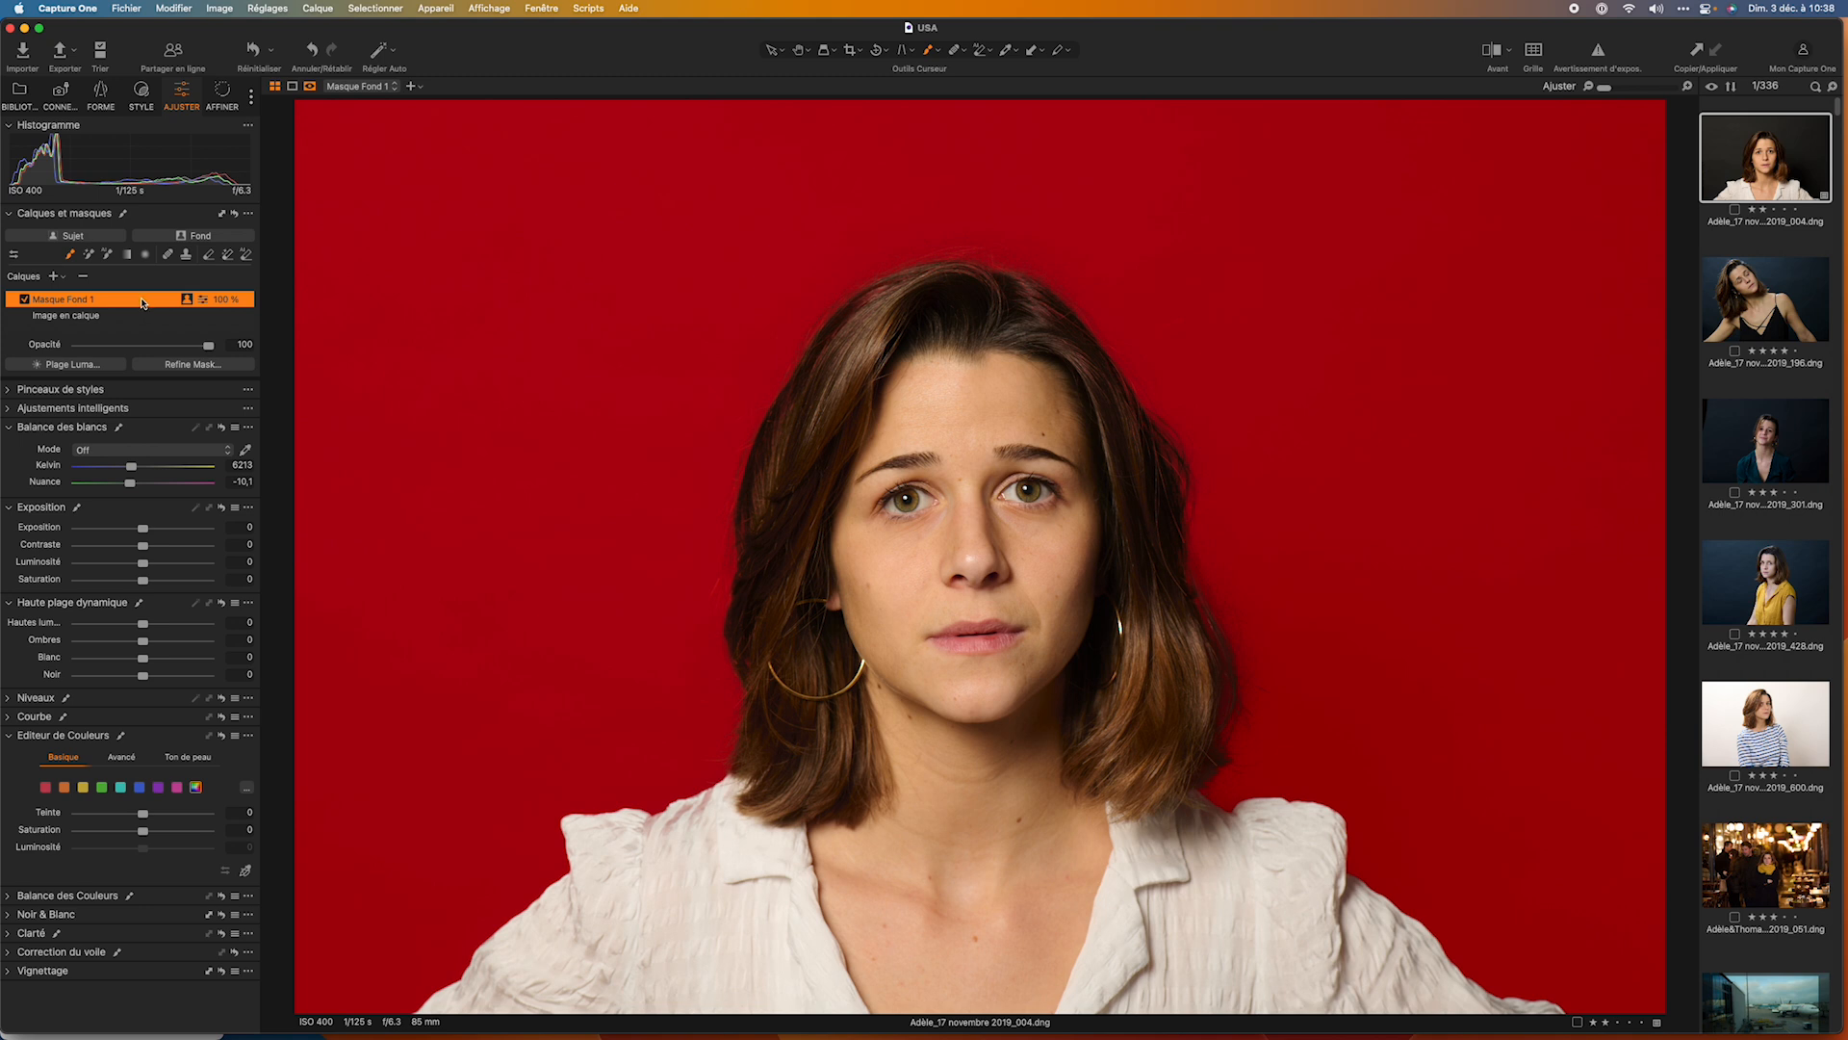
# Delete the background mask layer from the portrait.
pyautogui.doubleClick(143, 300)
pyautogui.press('BackSpace')
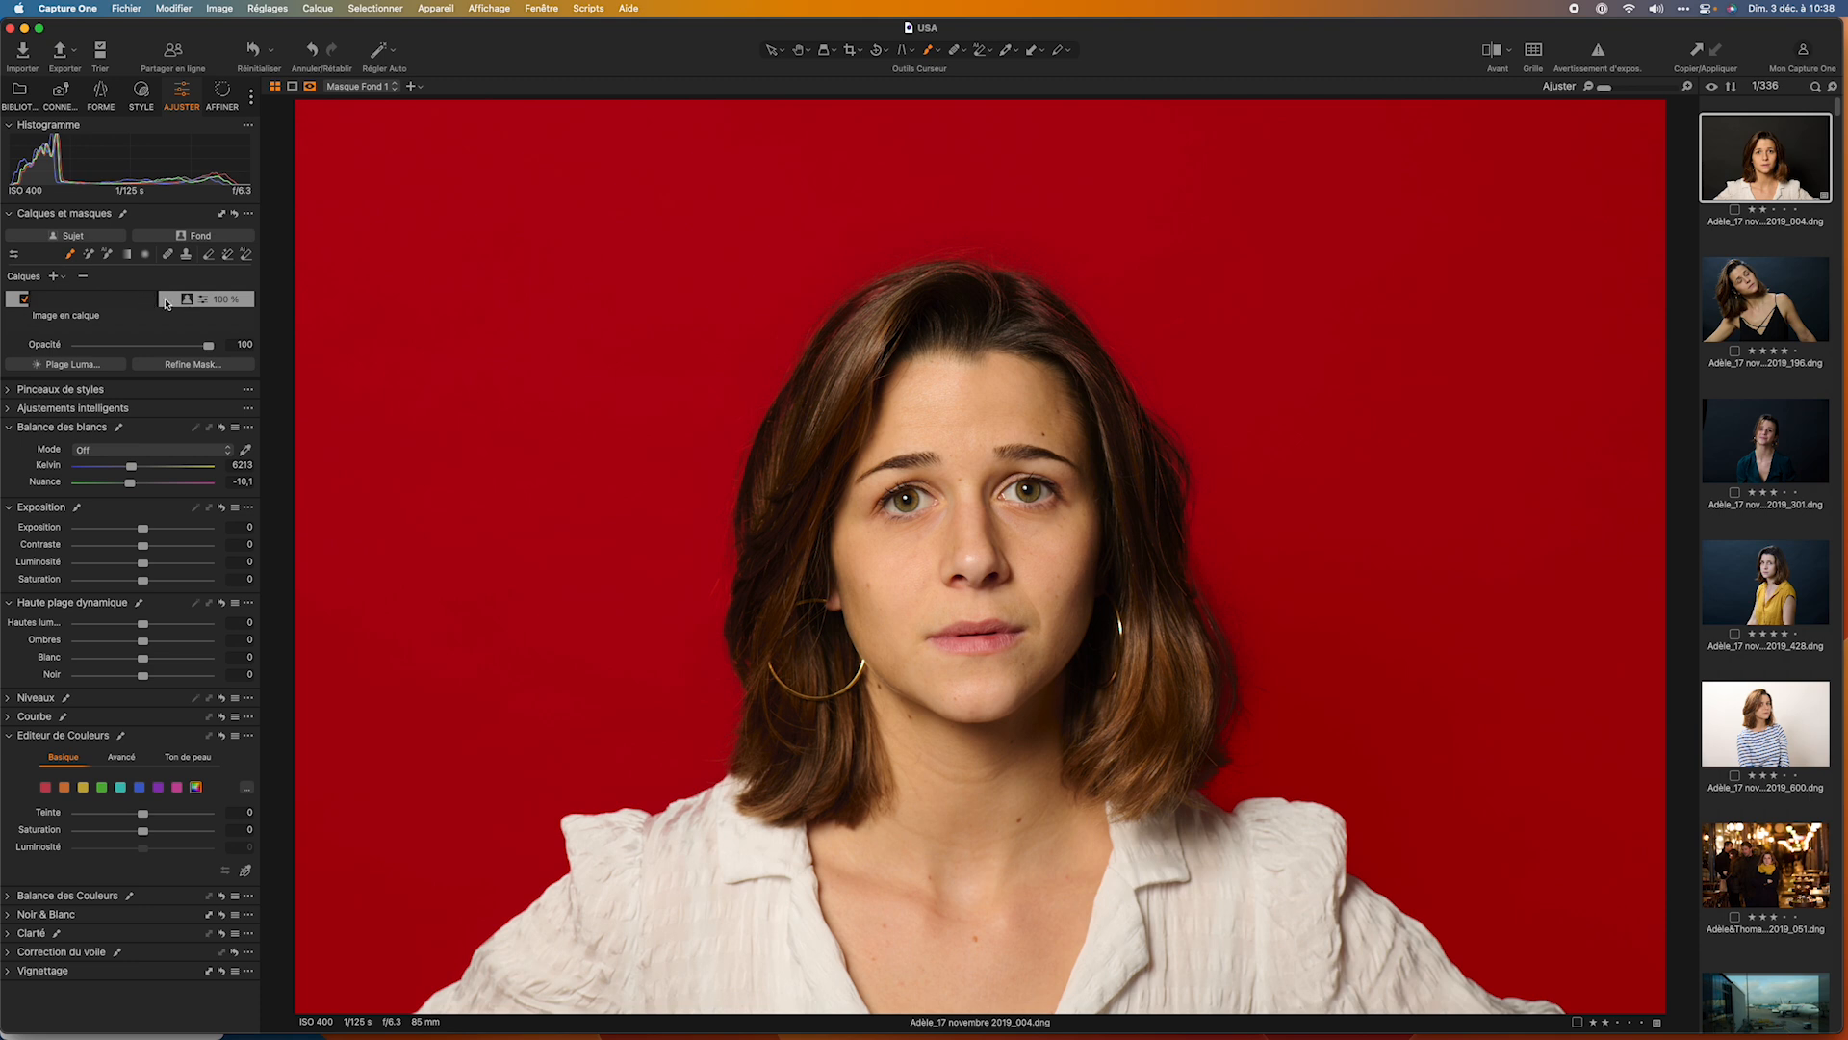
pyautogui.press('Return')
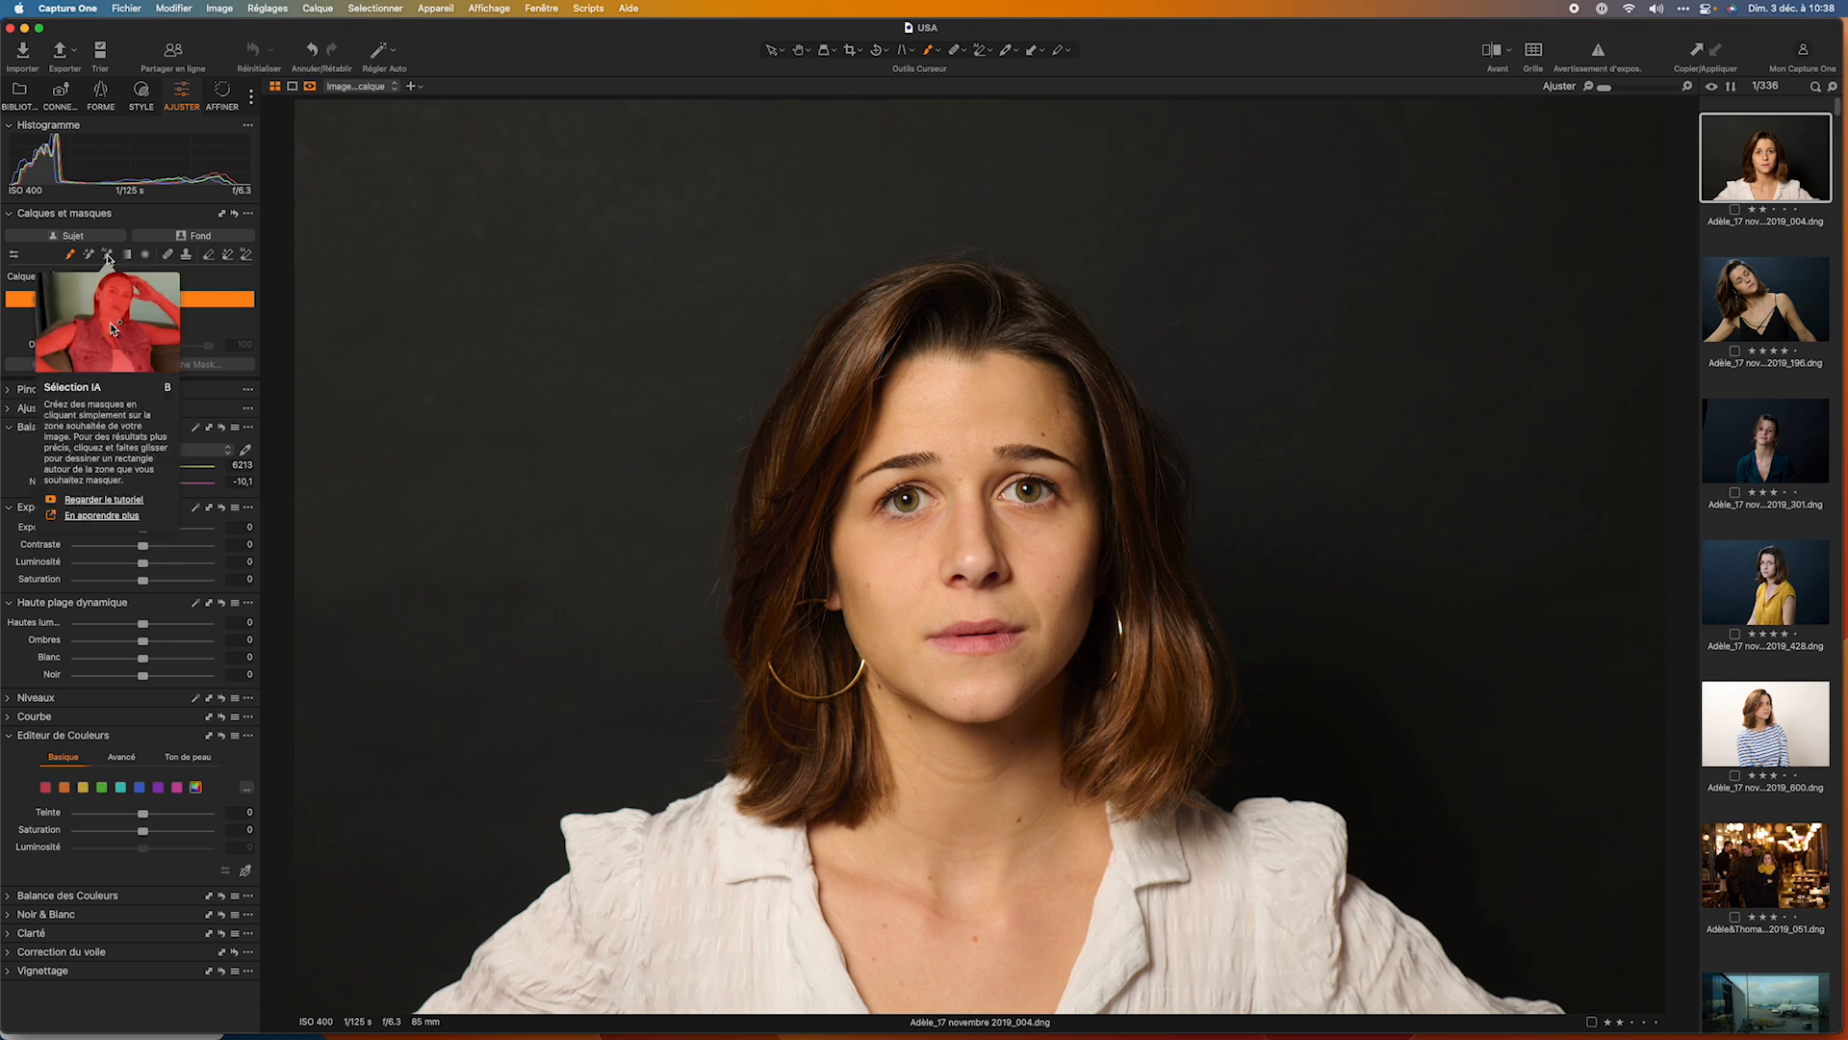
# Create a mask layer covering the woman's hair with the AI selection tool.
pyautogui.click(108, 256)
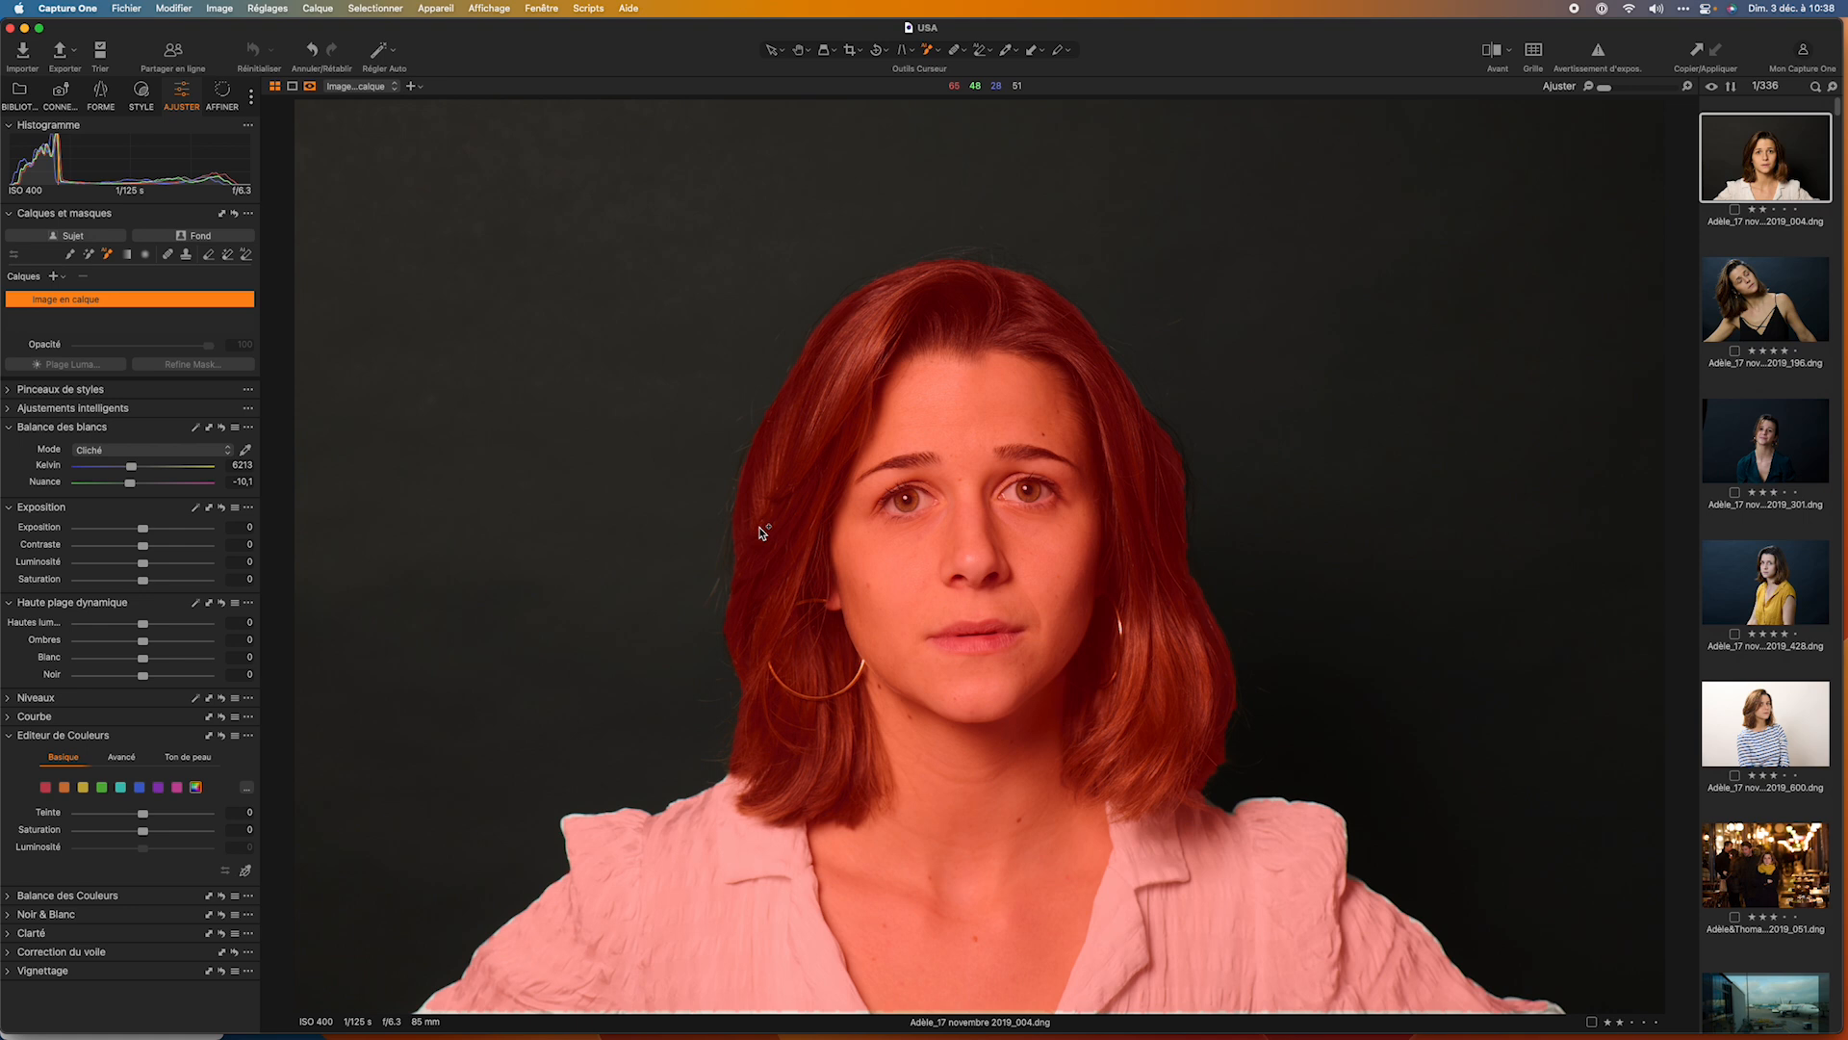
pyautogui.click(760, 532)
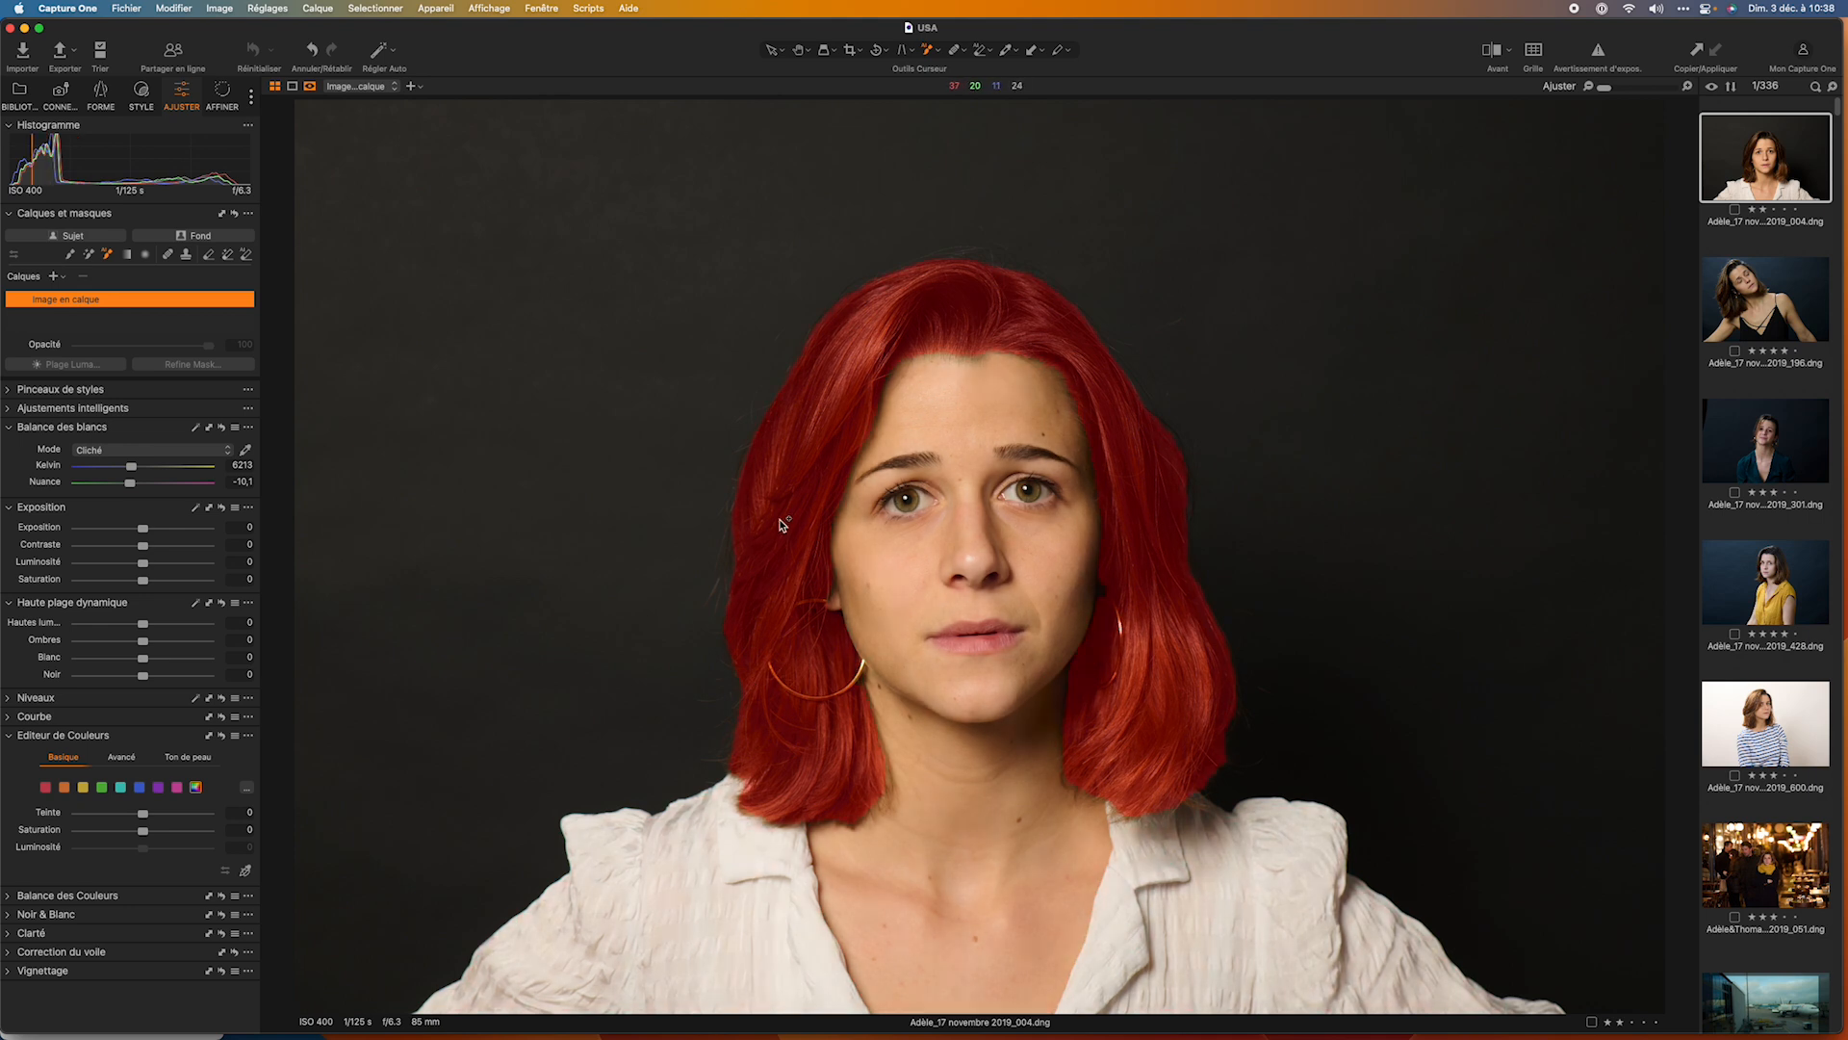
pyautogui.click(797, 510)
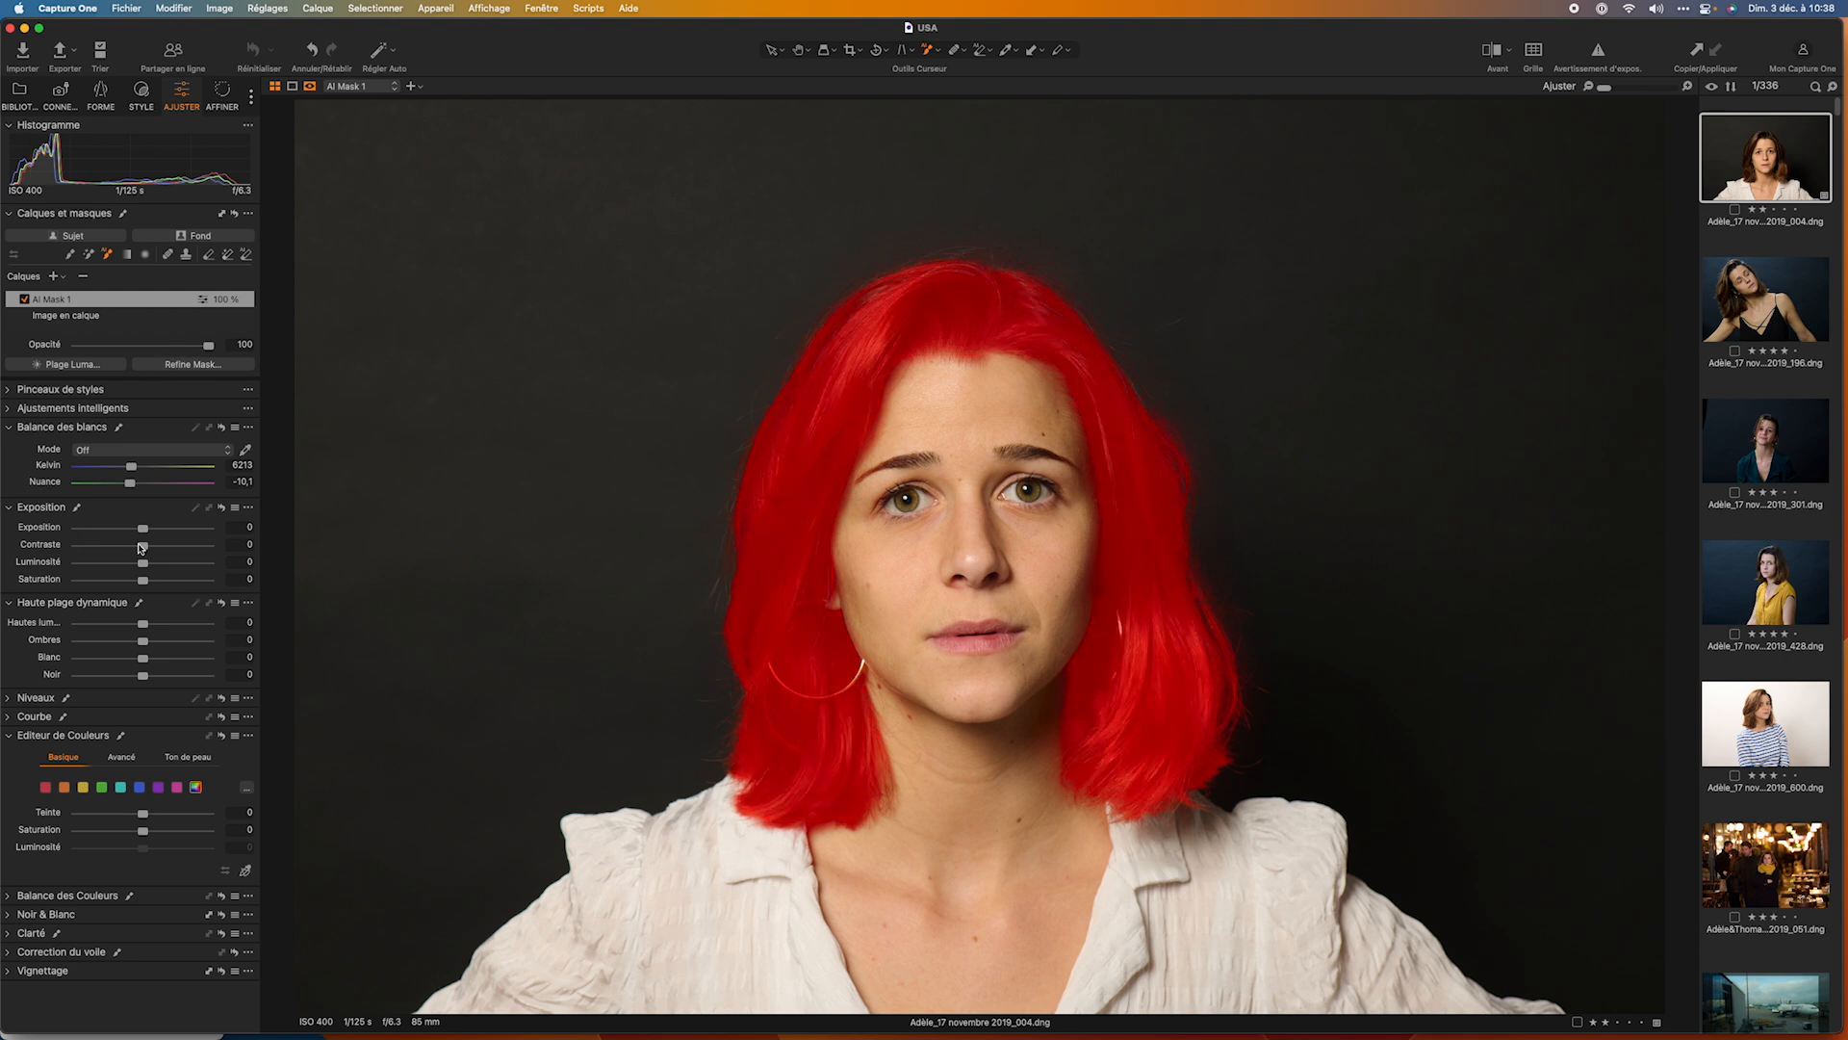
# Set the hair mask layer's exposure to 0.01 and toggle the mask overlay to compare.
pyautogui.moveTo(143, 532)
pyautogui.mouseDown()
pyautogui.moveTo(168, 529)
pyautogui.moveTo(143, 530)
pyautogui.mouseUp()
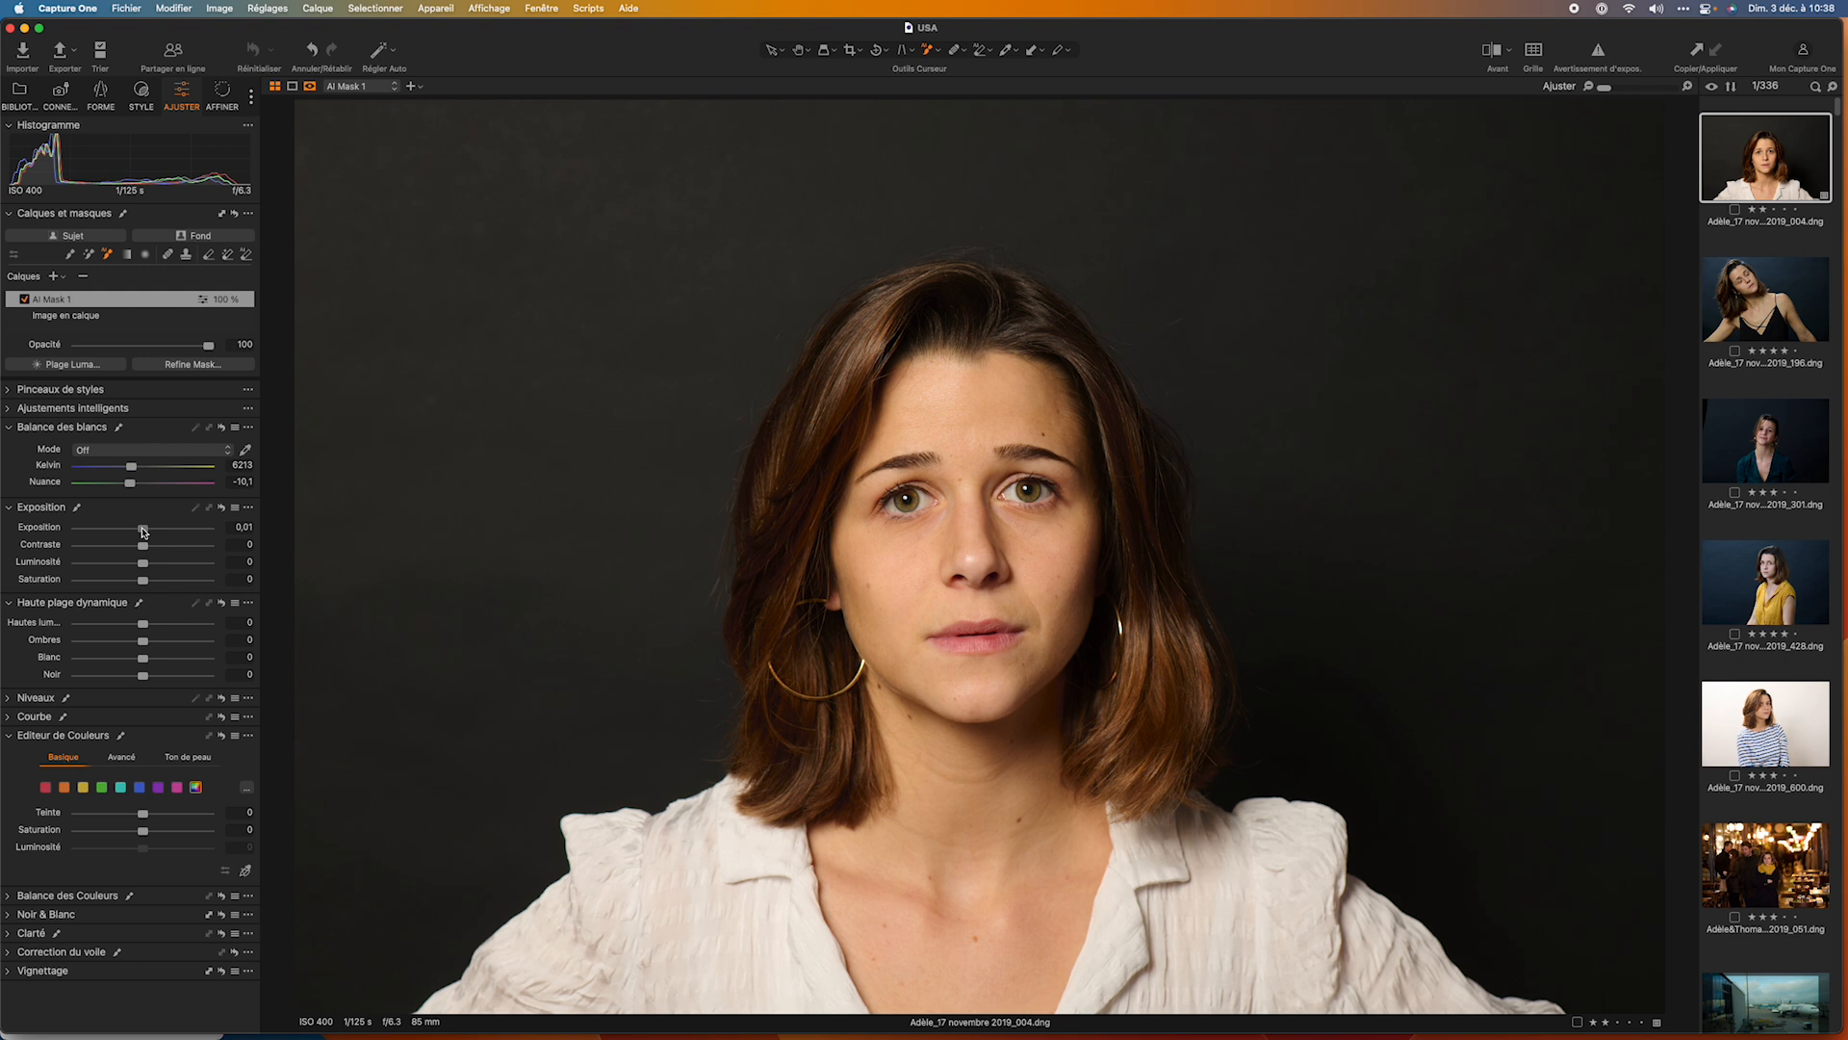
pyautogui.press('m')
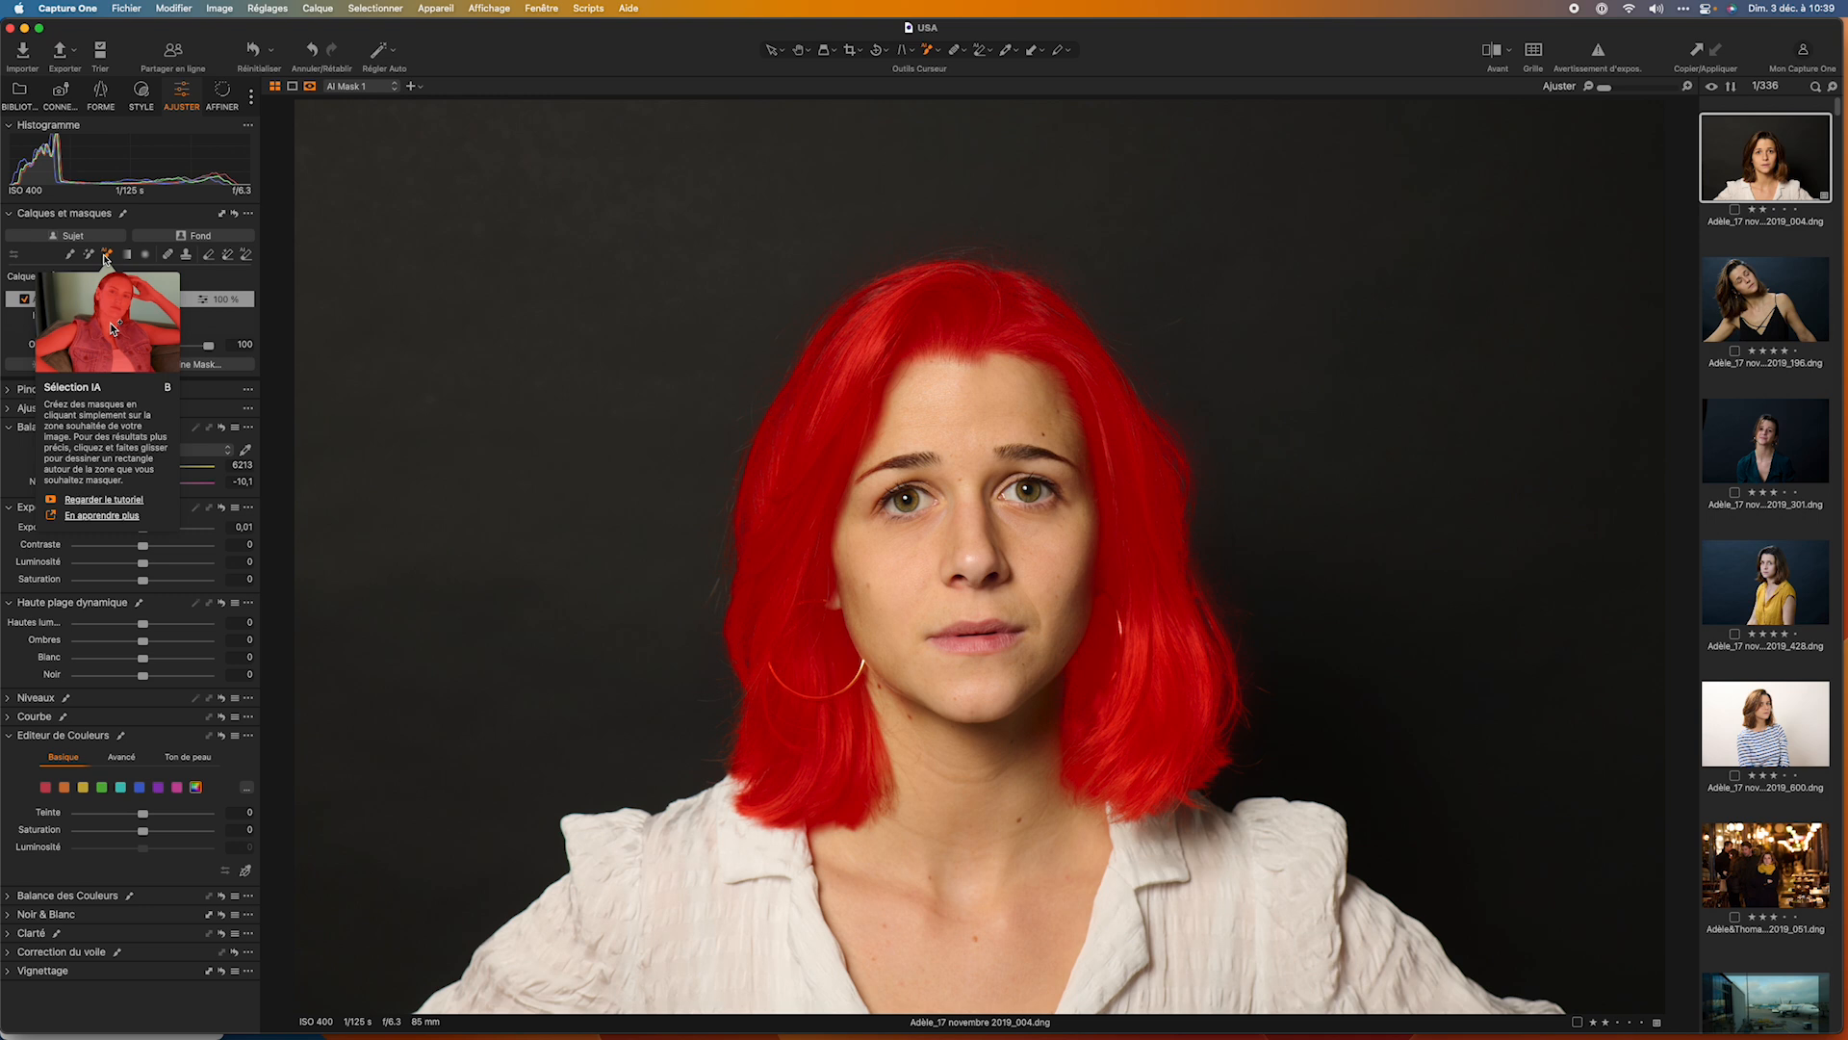
pyautogui.press('m')
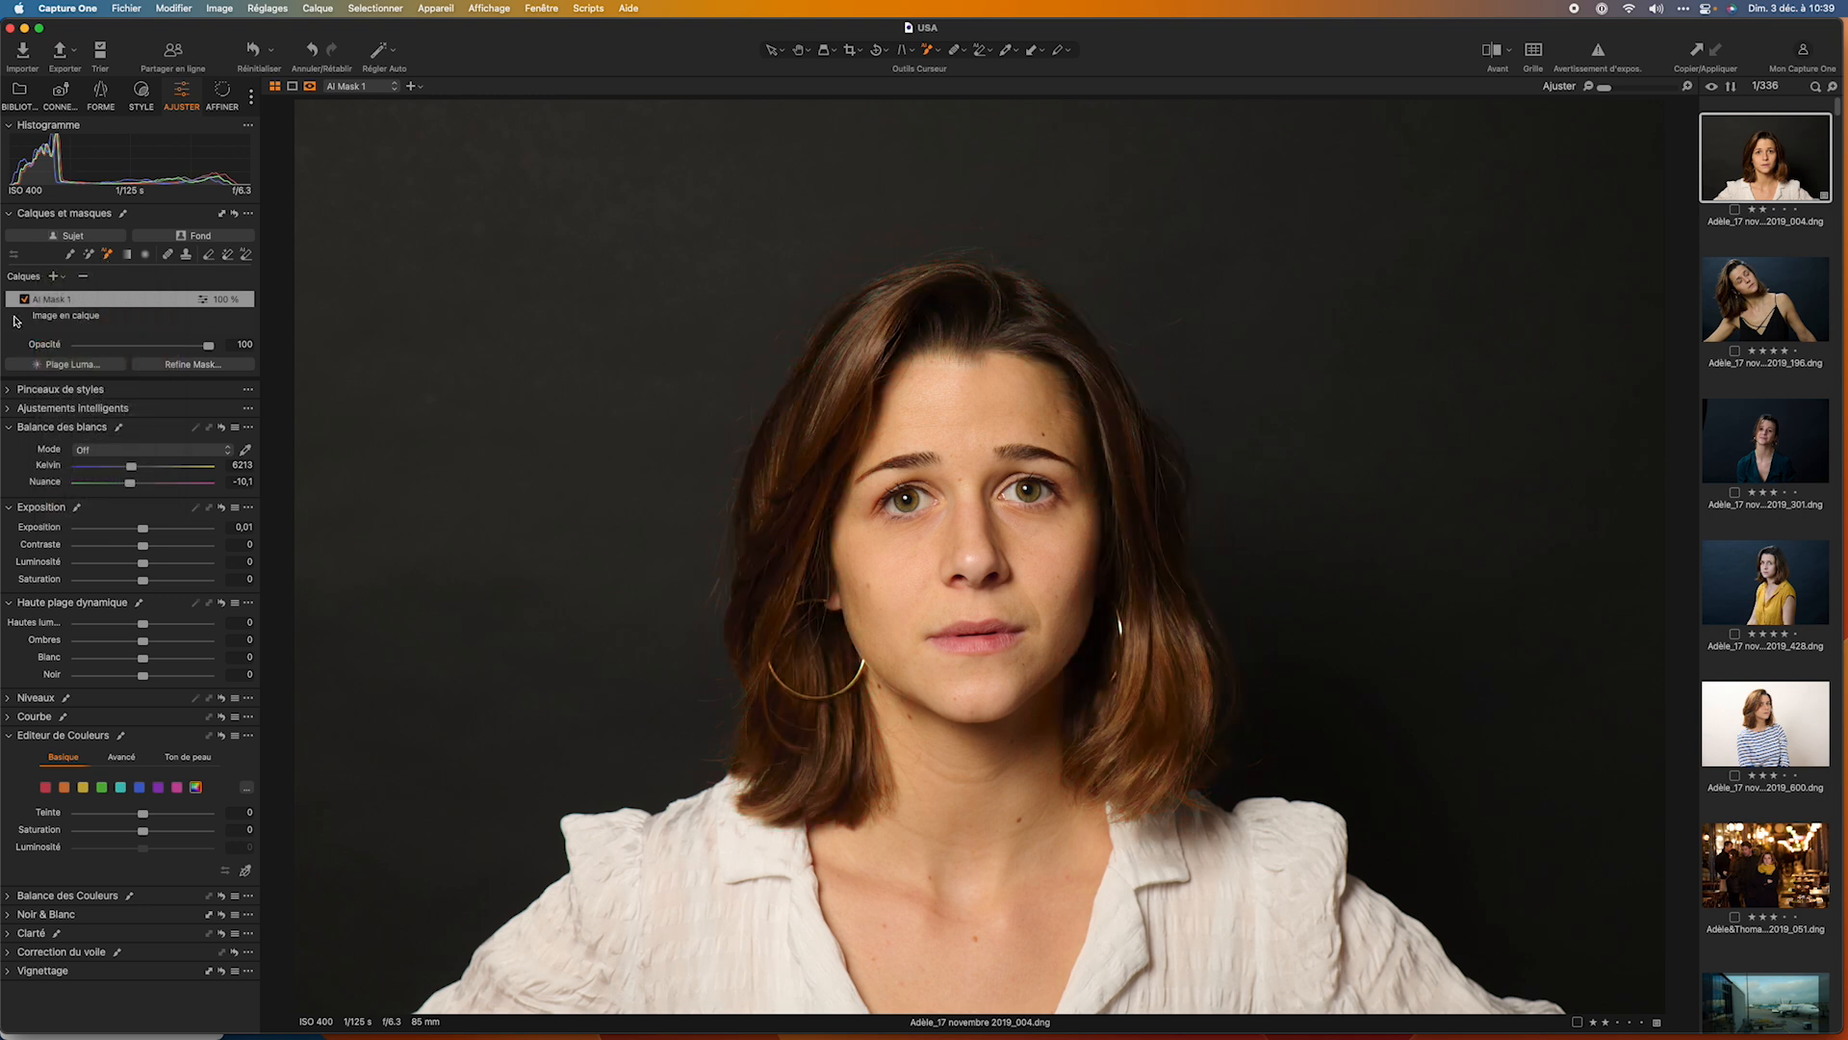
# Disable the hair mask layer and create a new AI mask covering the face and neck skin.
pyautogui.click(24, 299)
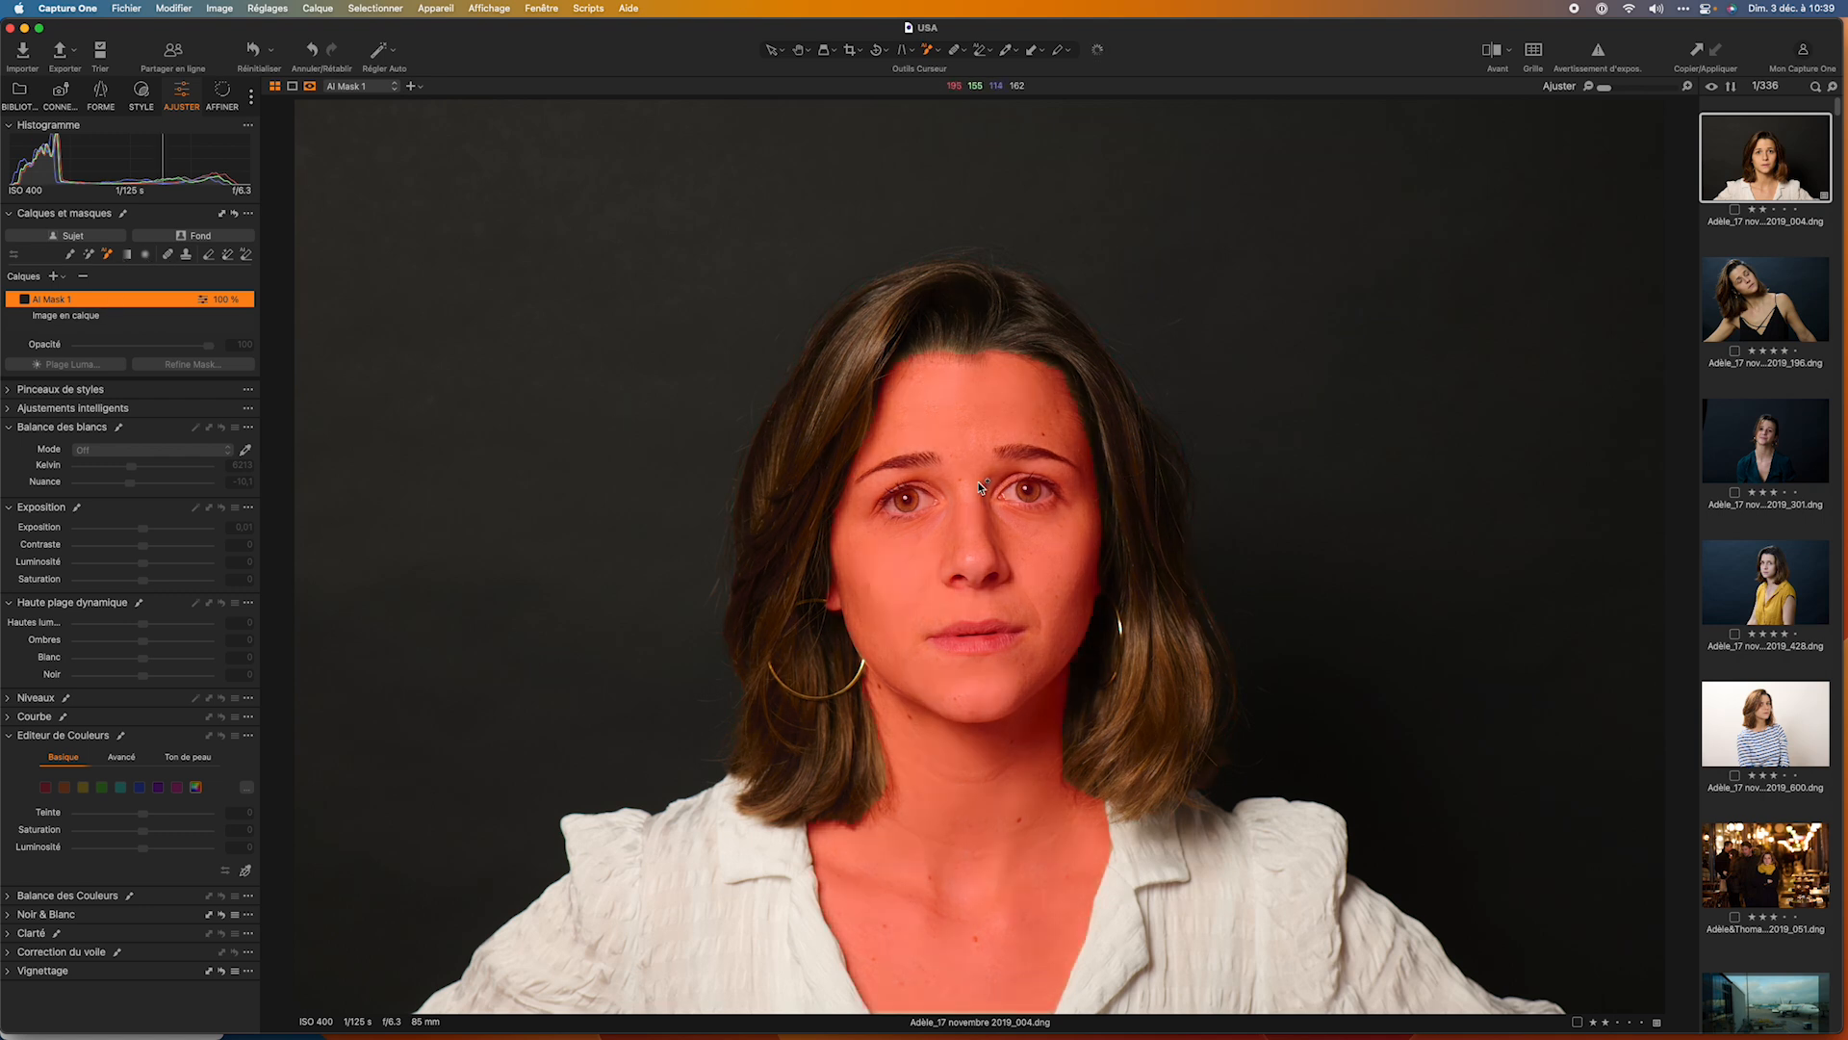
pyautogui.click(927, 539)
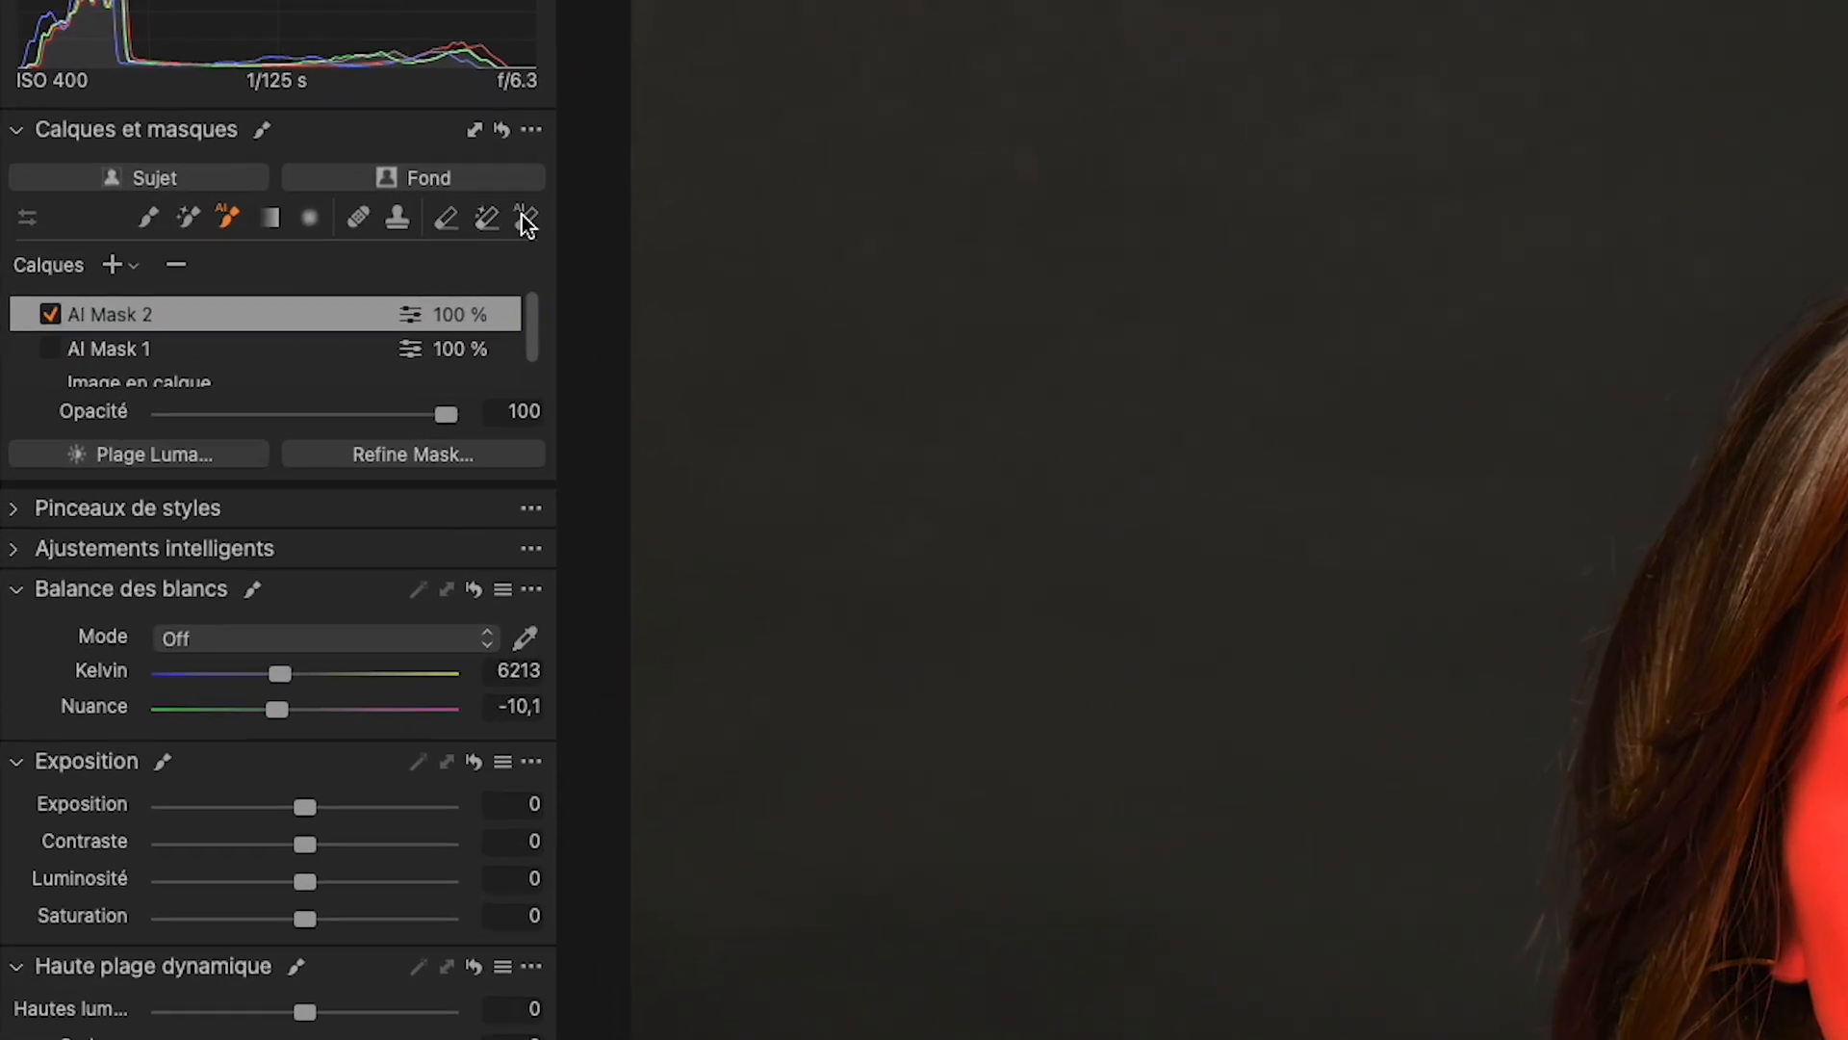
# Remove both eyes and the lips from the skin mask with the AI eraser.
pyautogui.click(375, 236)
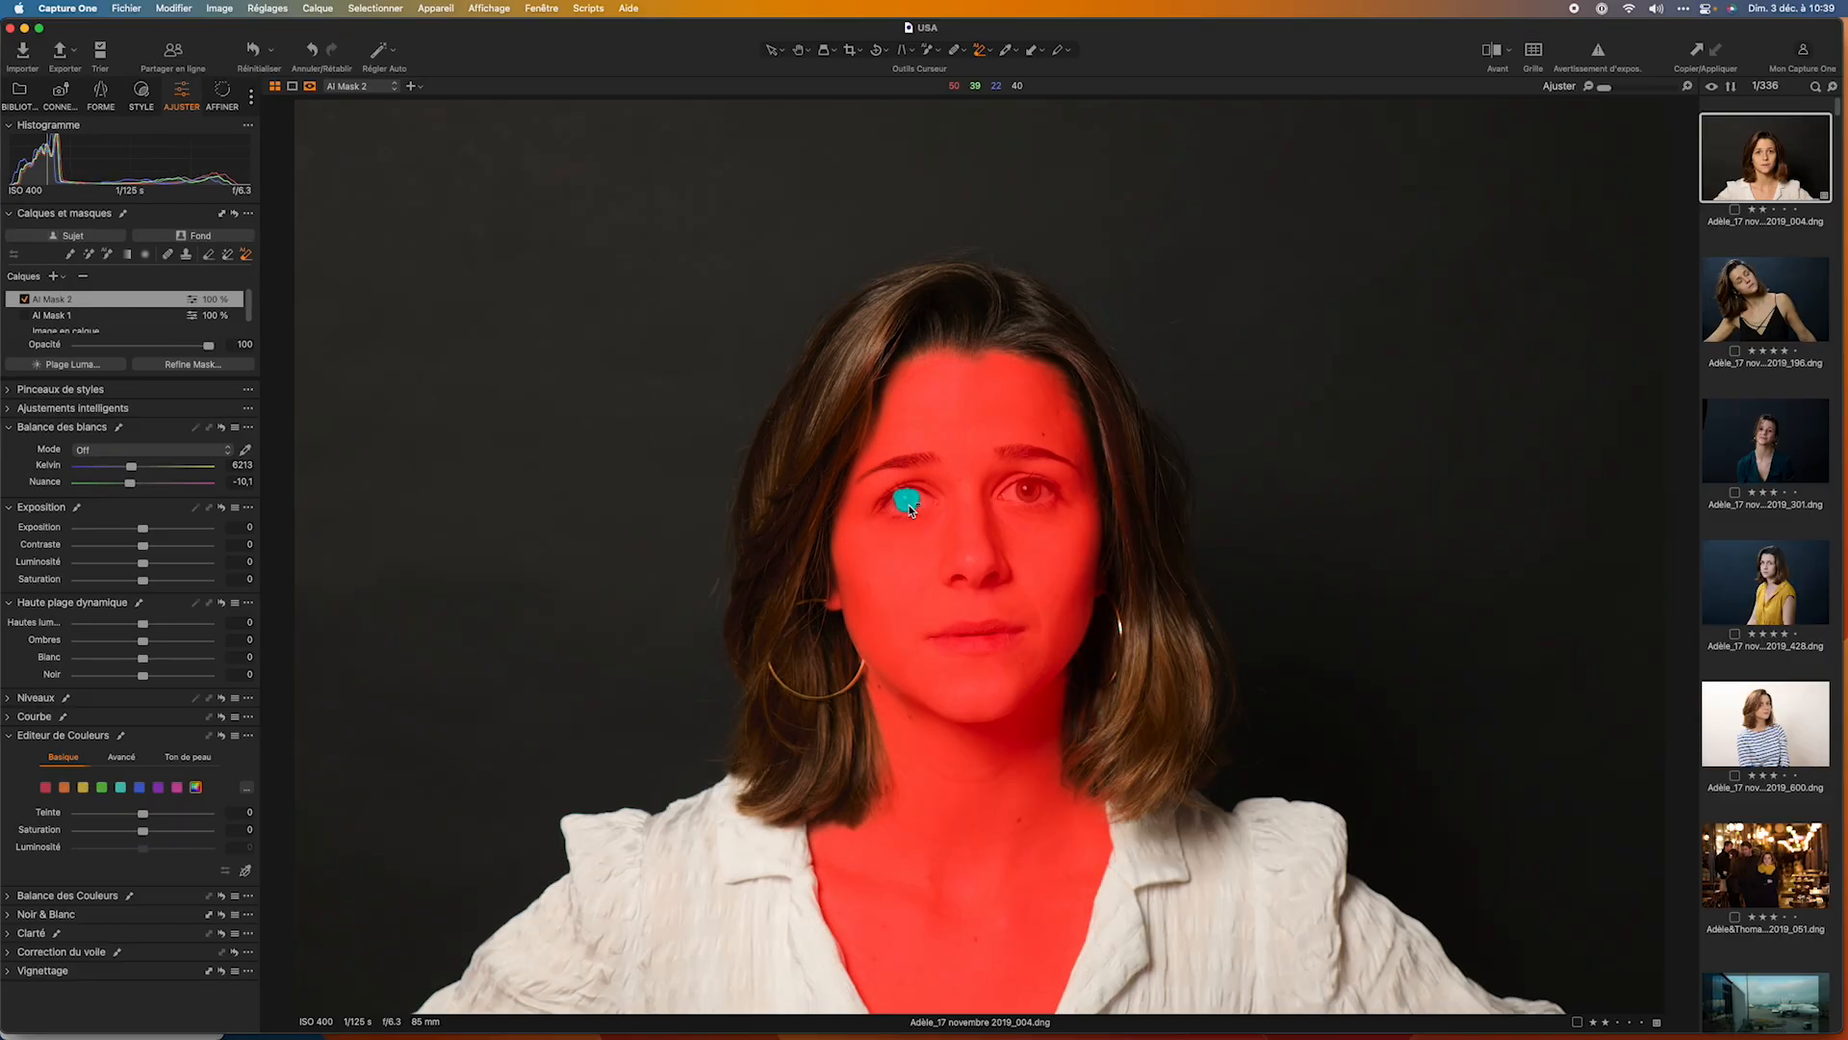
pyautogui.click(907, 500)
pyautogui.click(1028, 493)
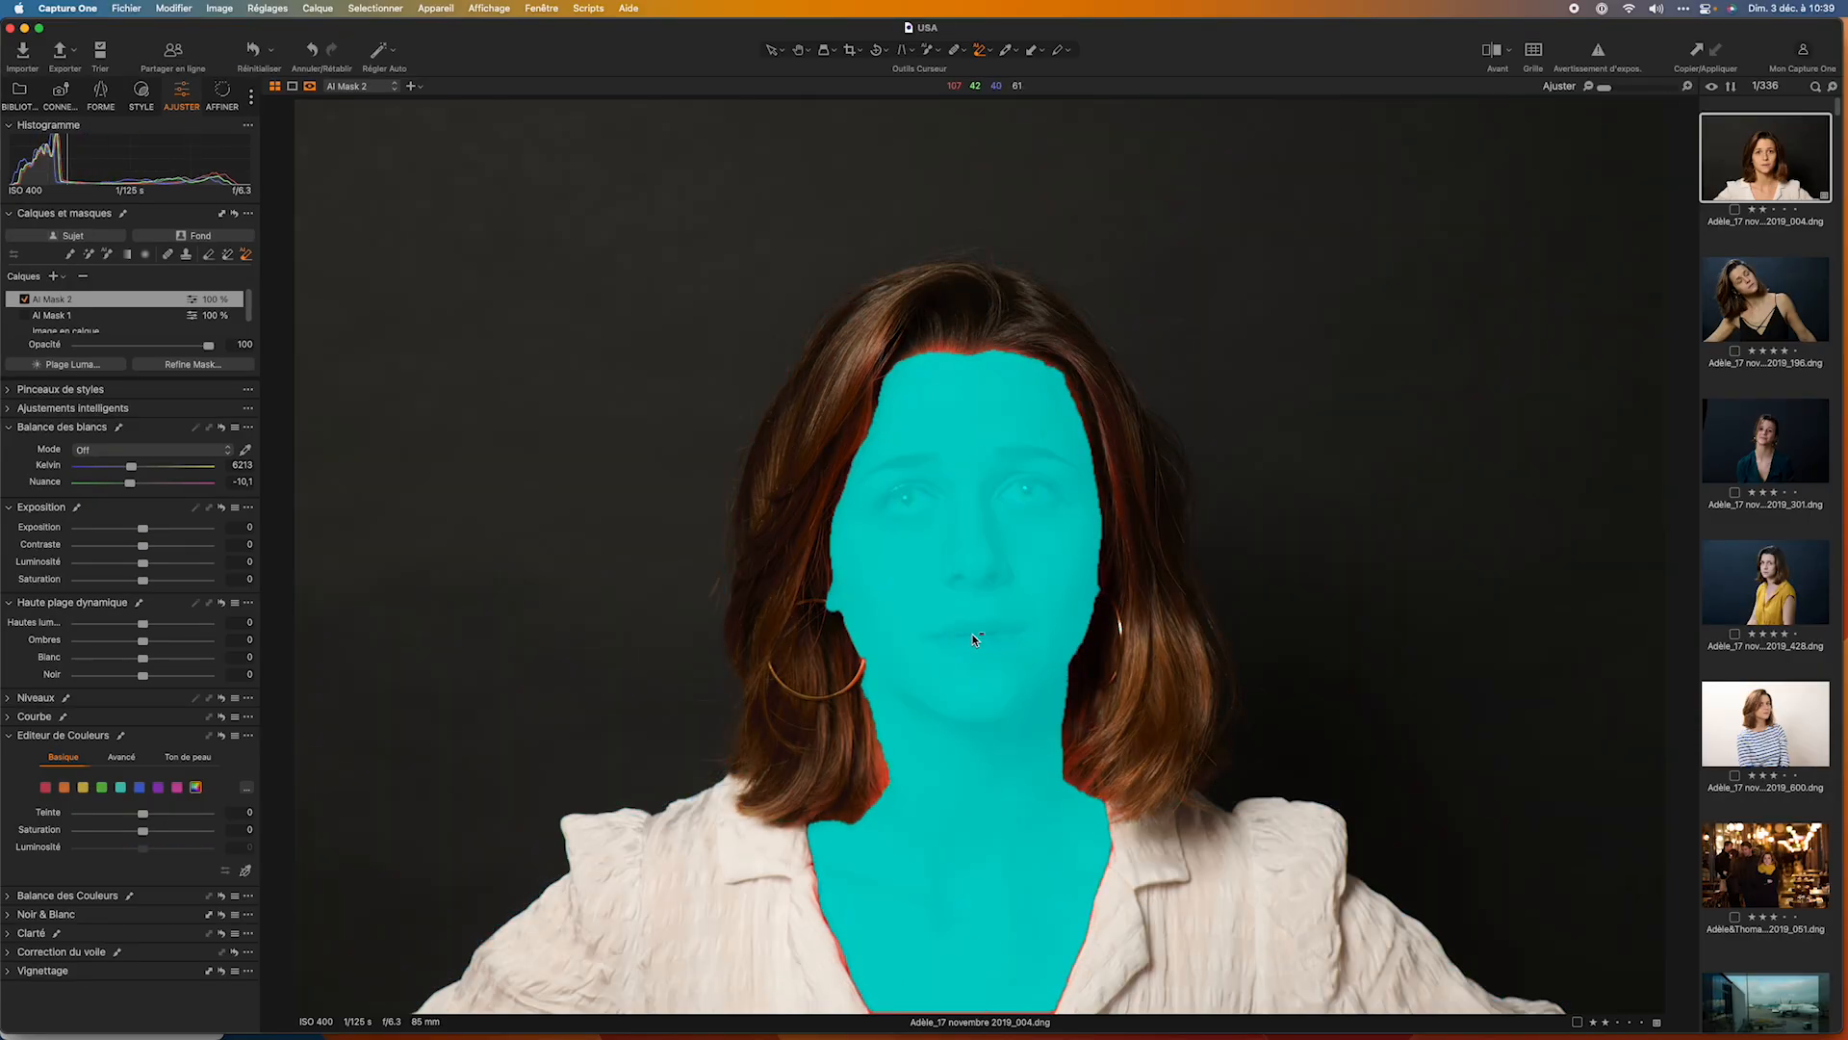
pyautogui.scroll(5, 975, 641)
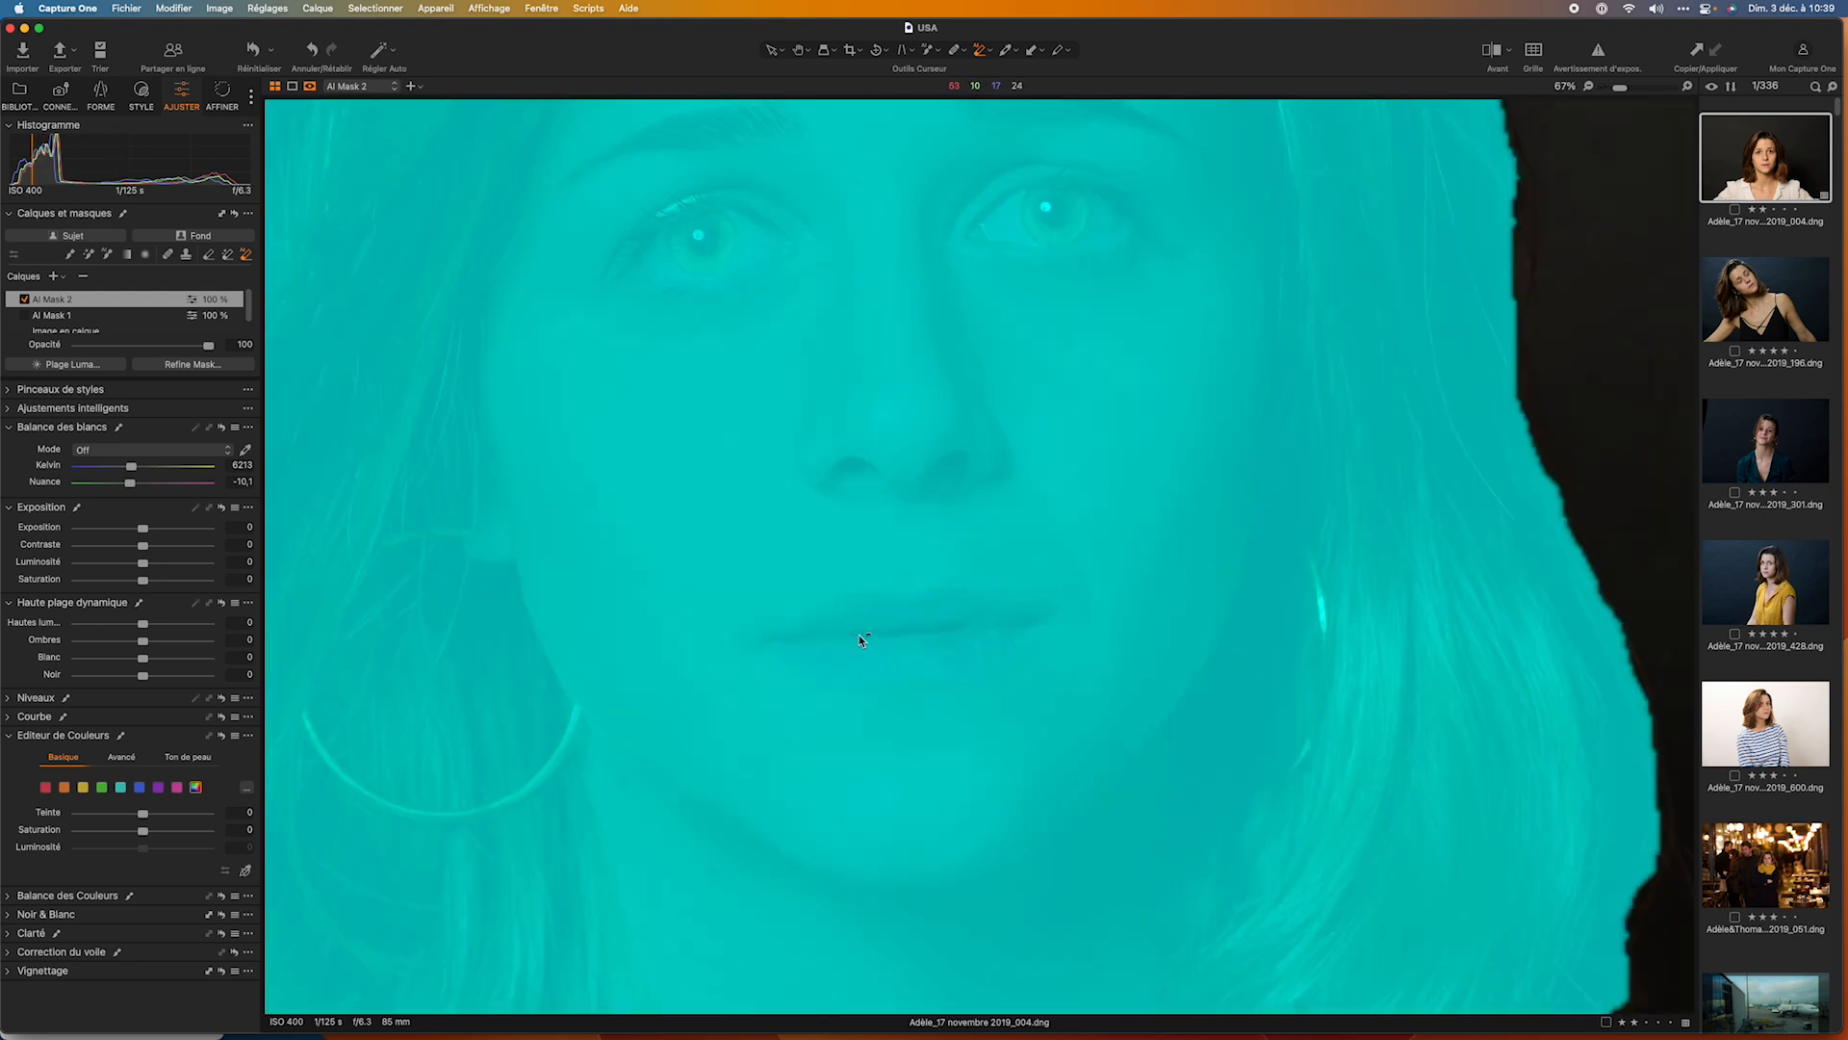
pyautogui.scroll(-2, 864, 641)
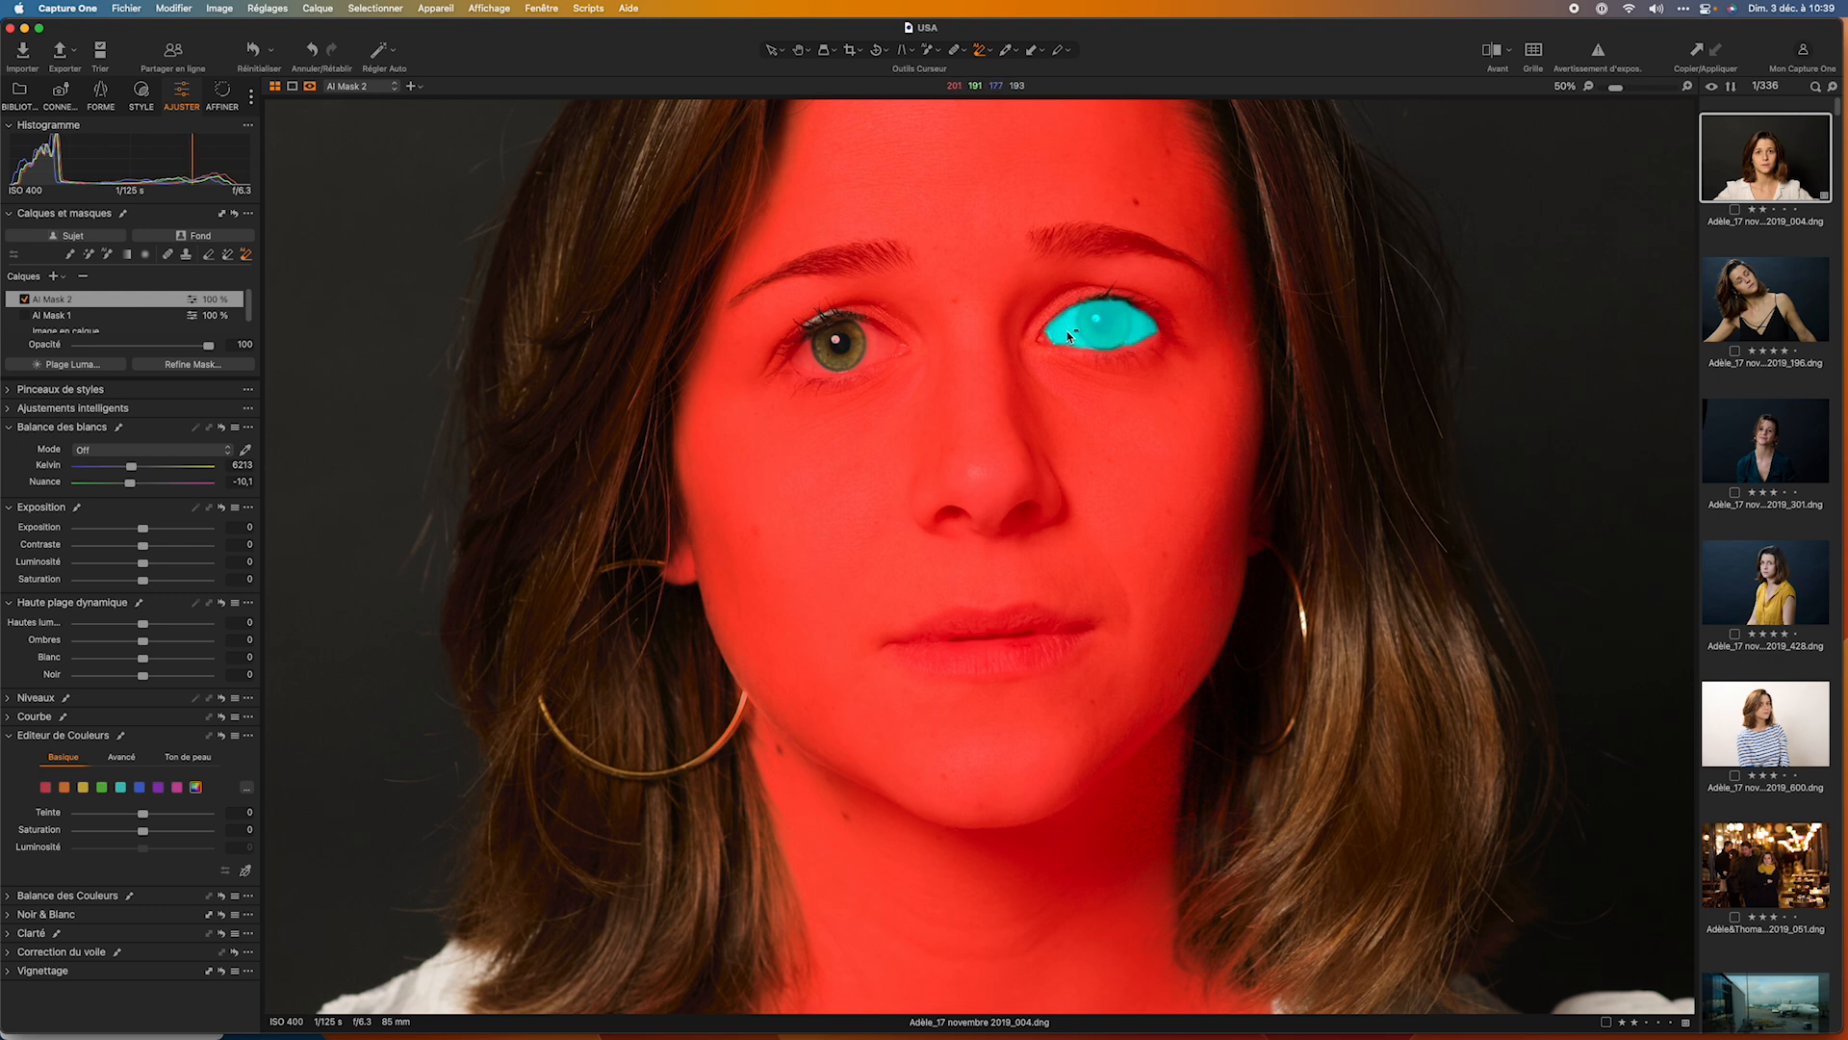
pyautogui.click(876, 352)
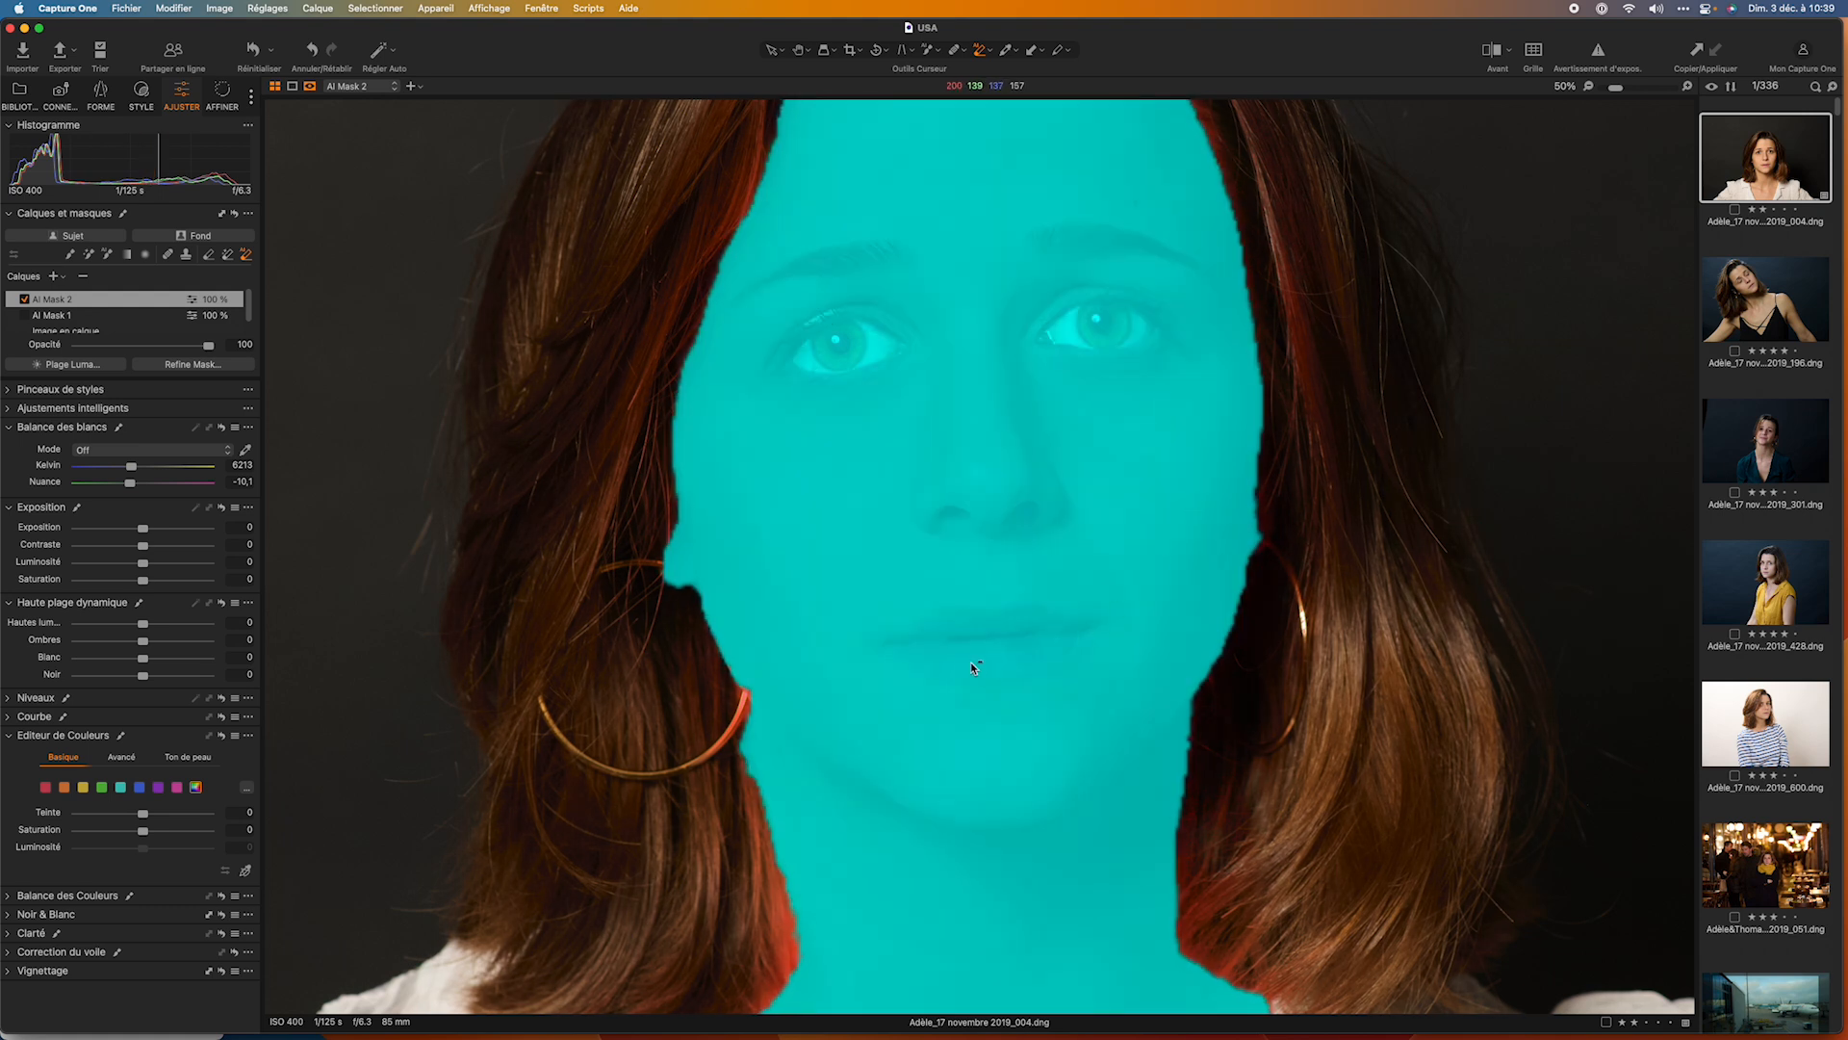
pyautogui.moveTo(875, 598); pyautogui.dragTo(1145, 687)
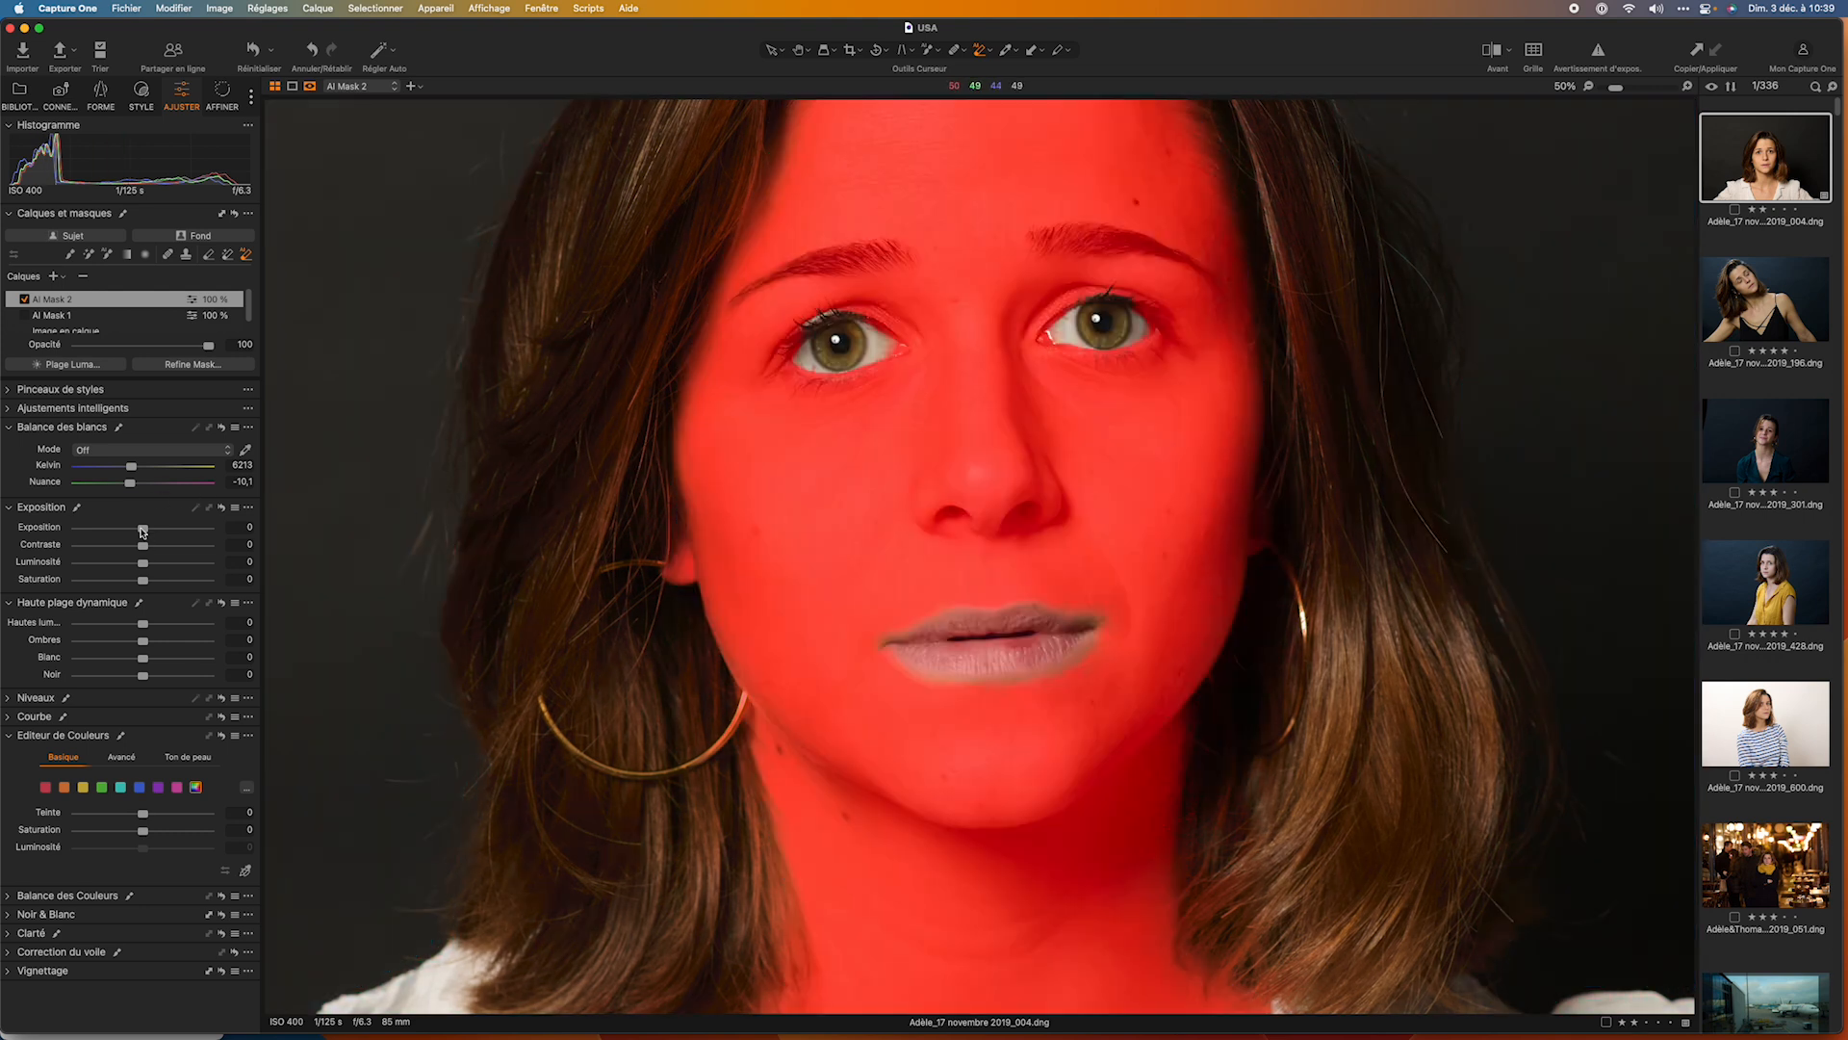
# On the skin mask layer, set the exposure to 0.43 and the colour editor saturation to -2.5.
pyautogui.moveTo(142, 533)
pyautogui.mouseDown()
pyautogui.moveTo(127, 533)
pyautogui.moveTo(150, 533)
pyautogui.mouseUp()
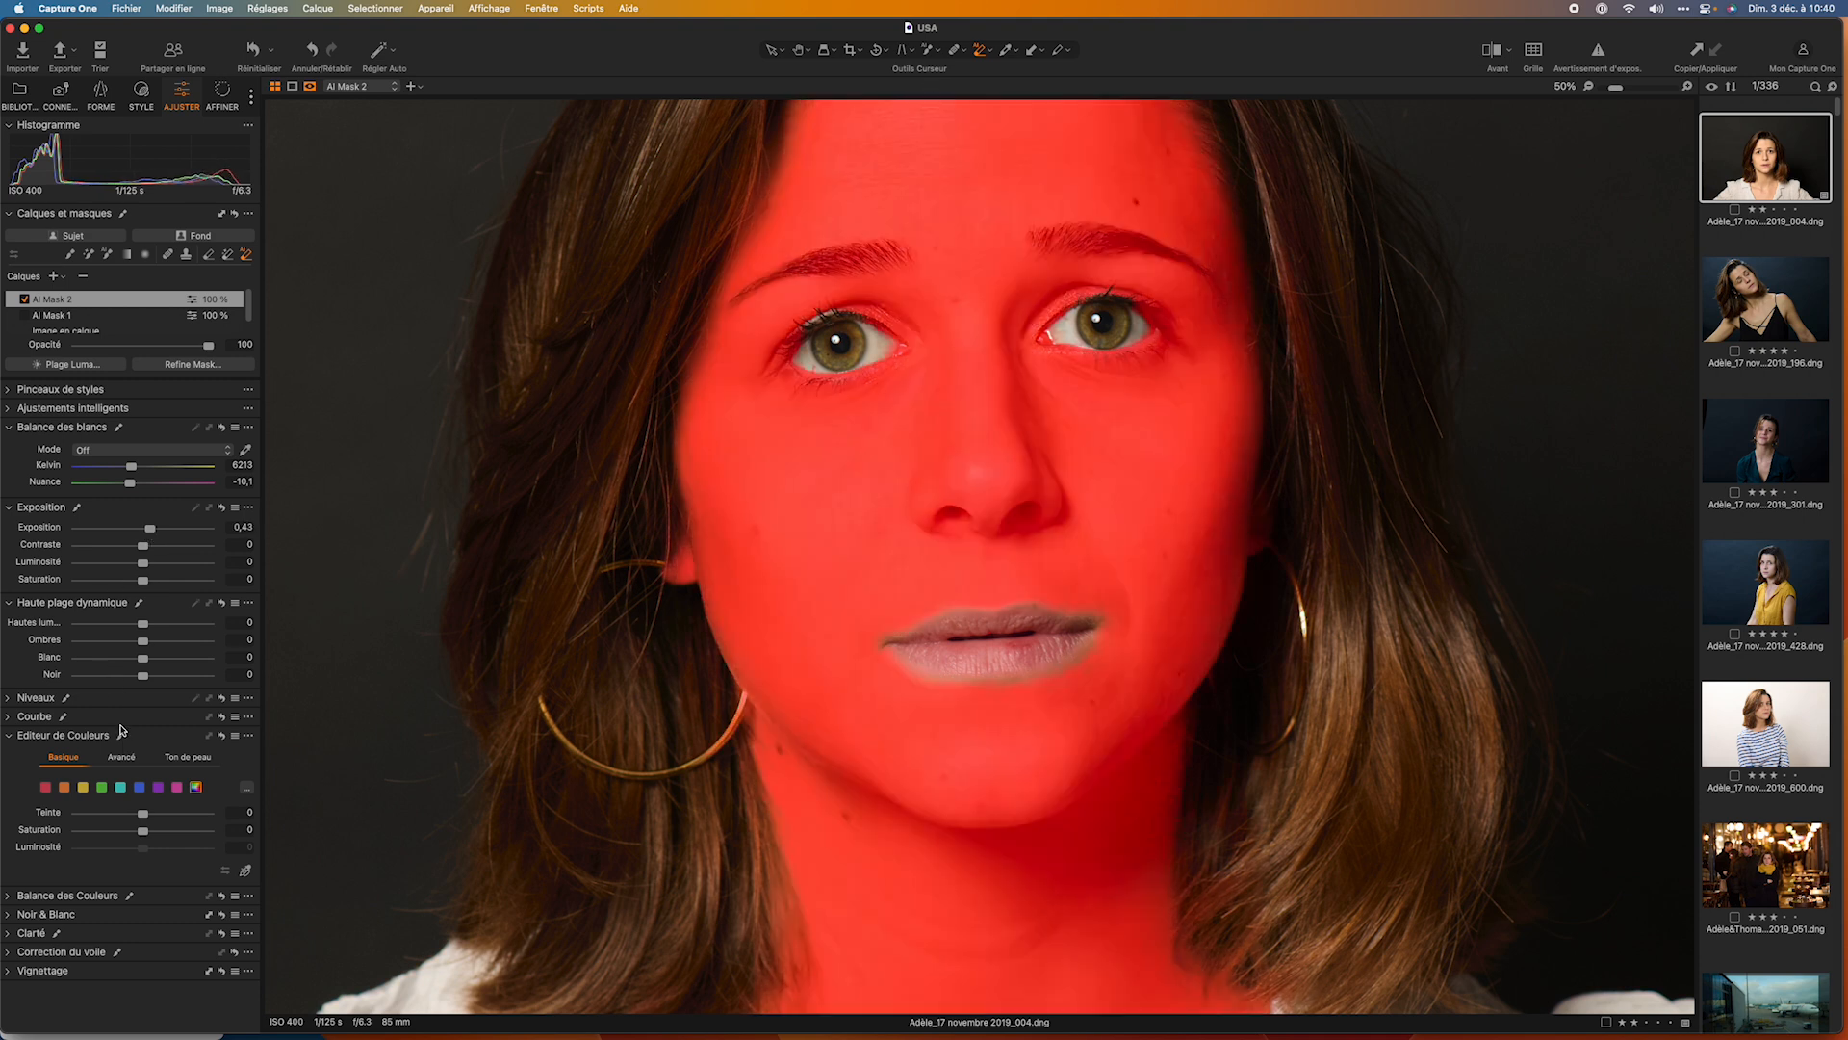
pyautogui.moveTo(144, 833); pyautogui.dragTo(121, 835)
pyautogui.moveTo(120, 835)
pyautogui.mouseDown()
pyautogui.moveTo(190, 838)
pyautogui.moveTo(99, 838)
pyautogui.moveTo(141, 838)
pyautogui.mouseUp()
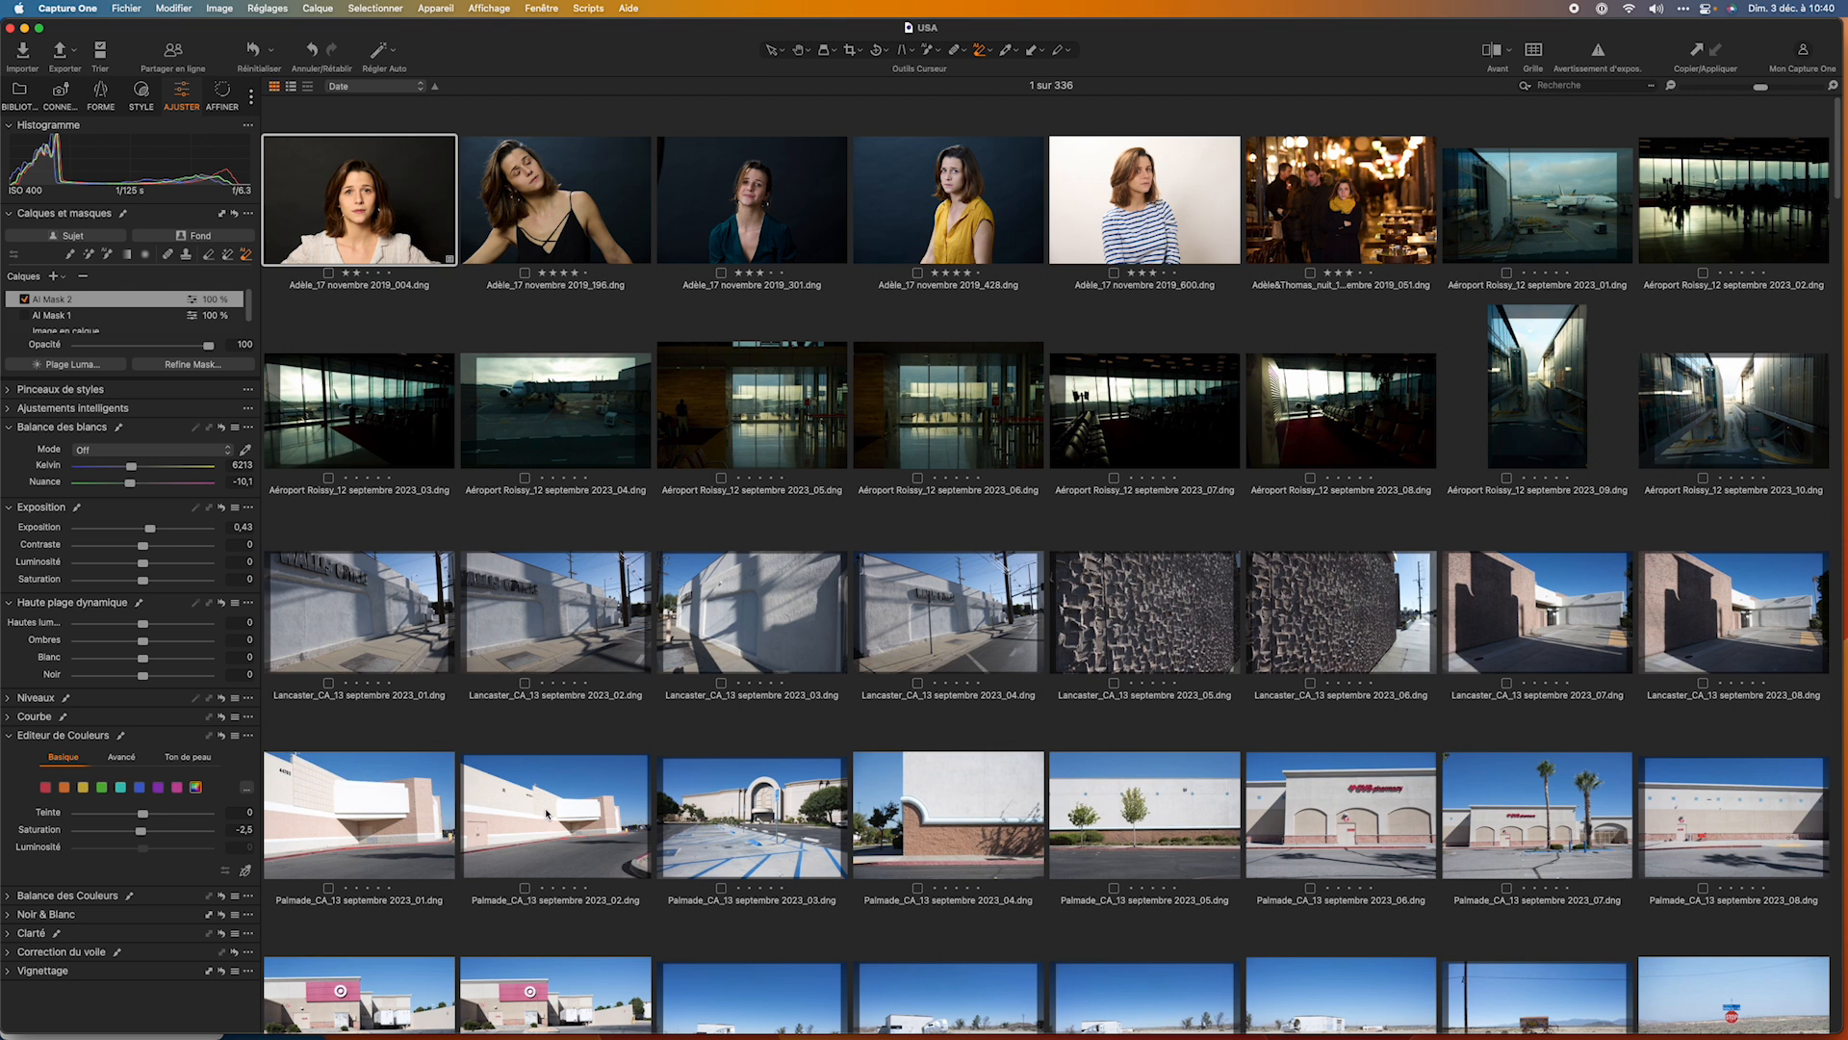
# Open the photo Palmade_CA_13 septembre 2023_02.dng for editing and show the whole image.
pyautogui.click(546, 813)
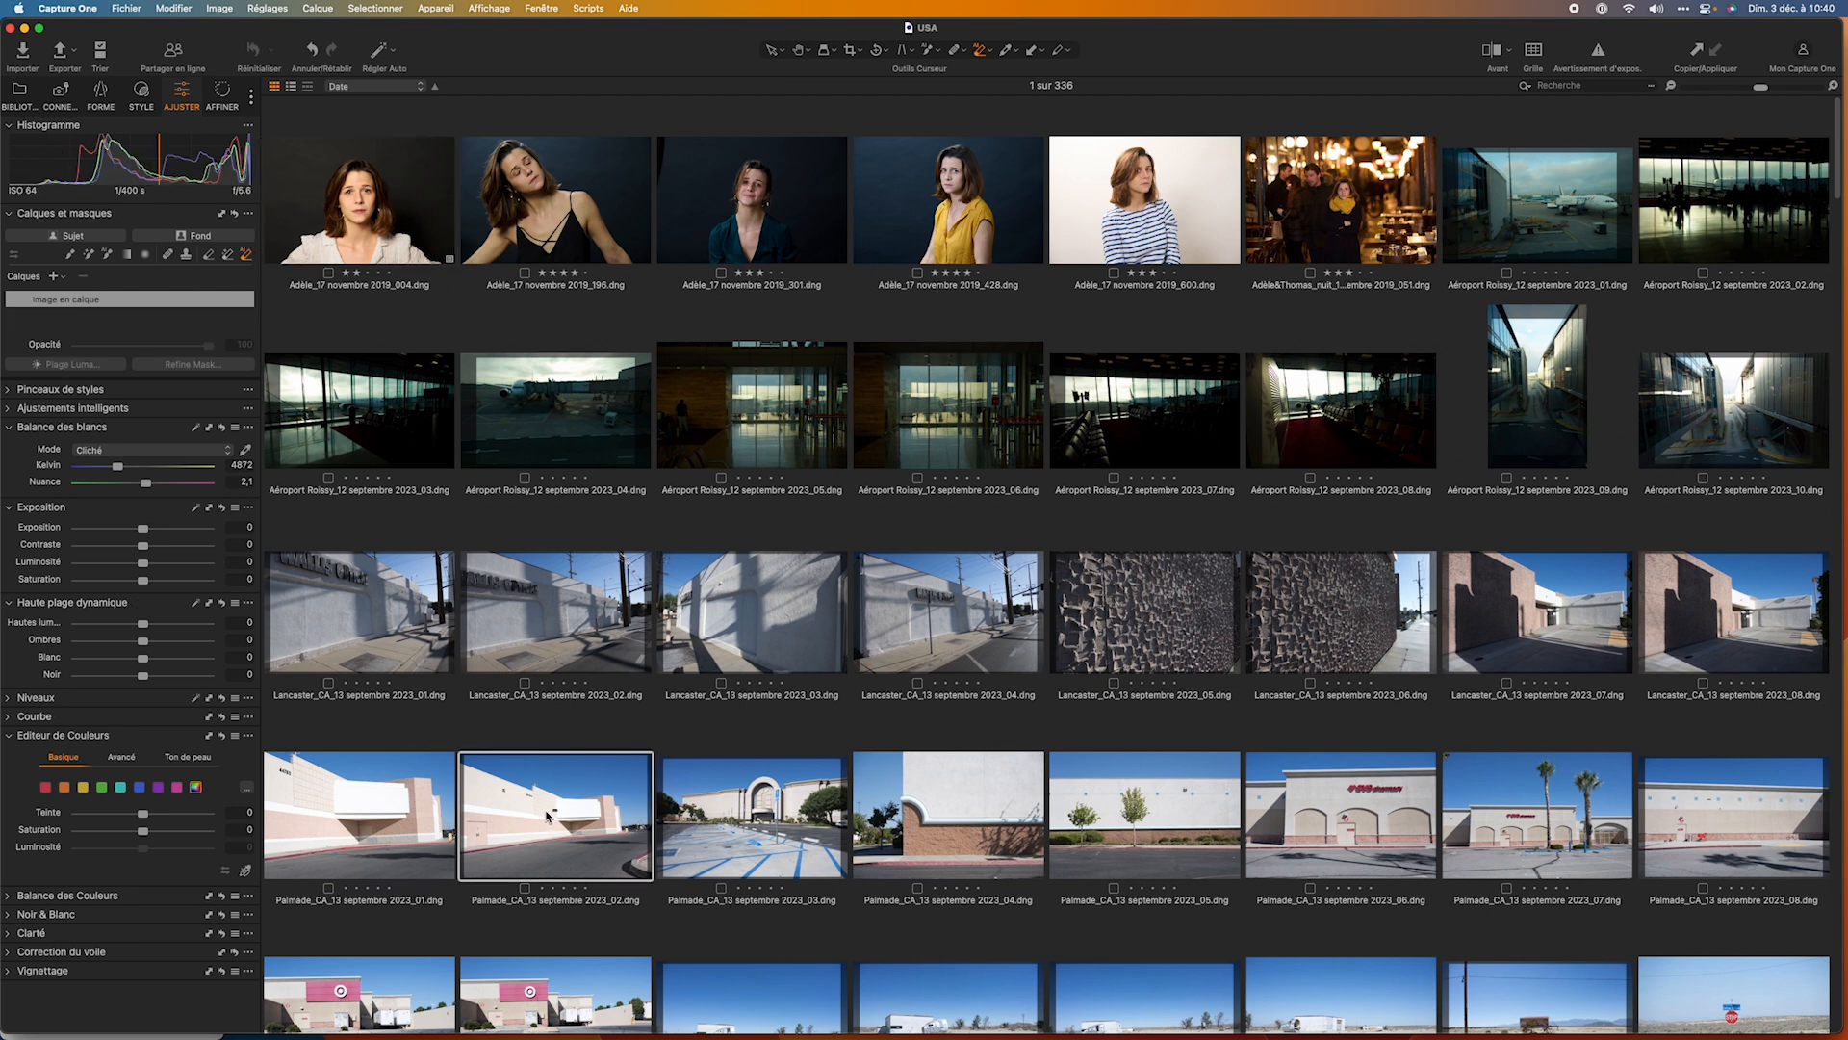
pyautogui.doubleClick(546, 814)
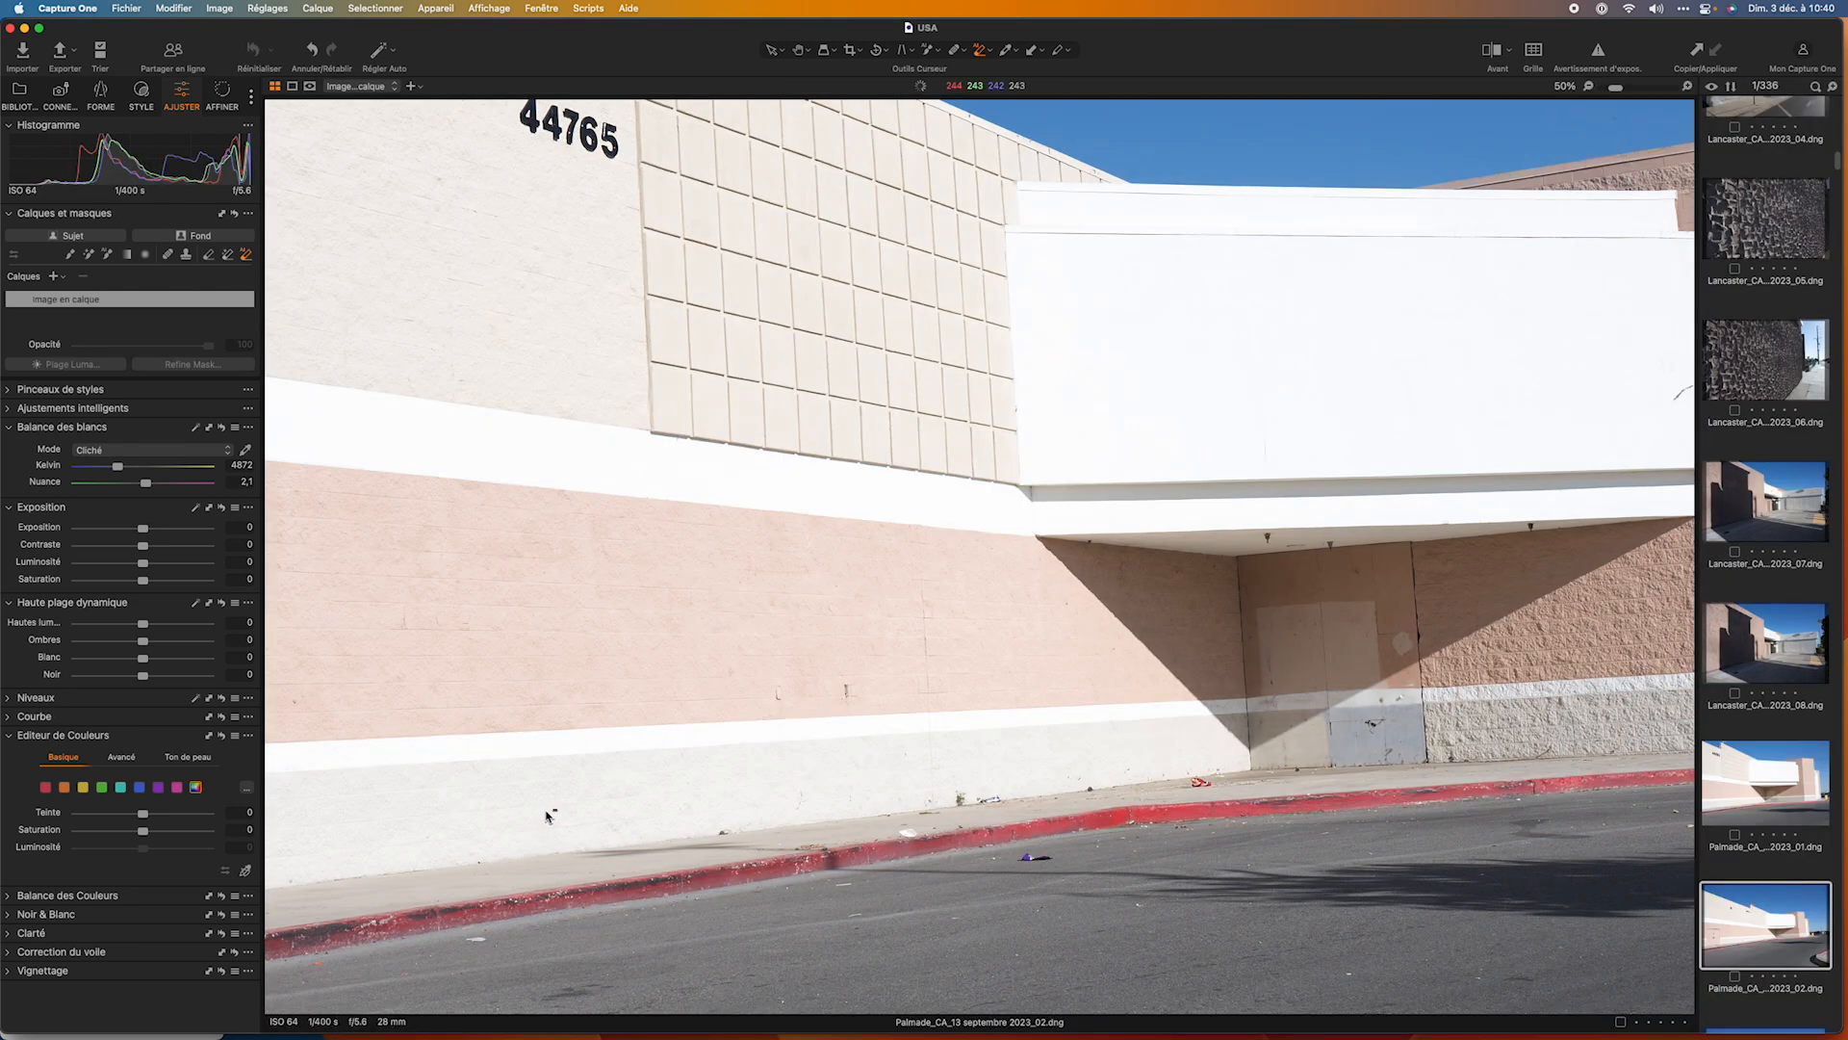
pyautogui.click(872, 569)
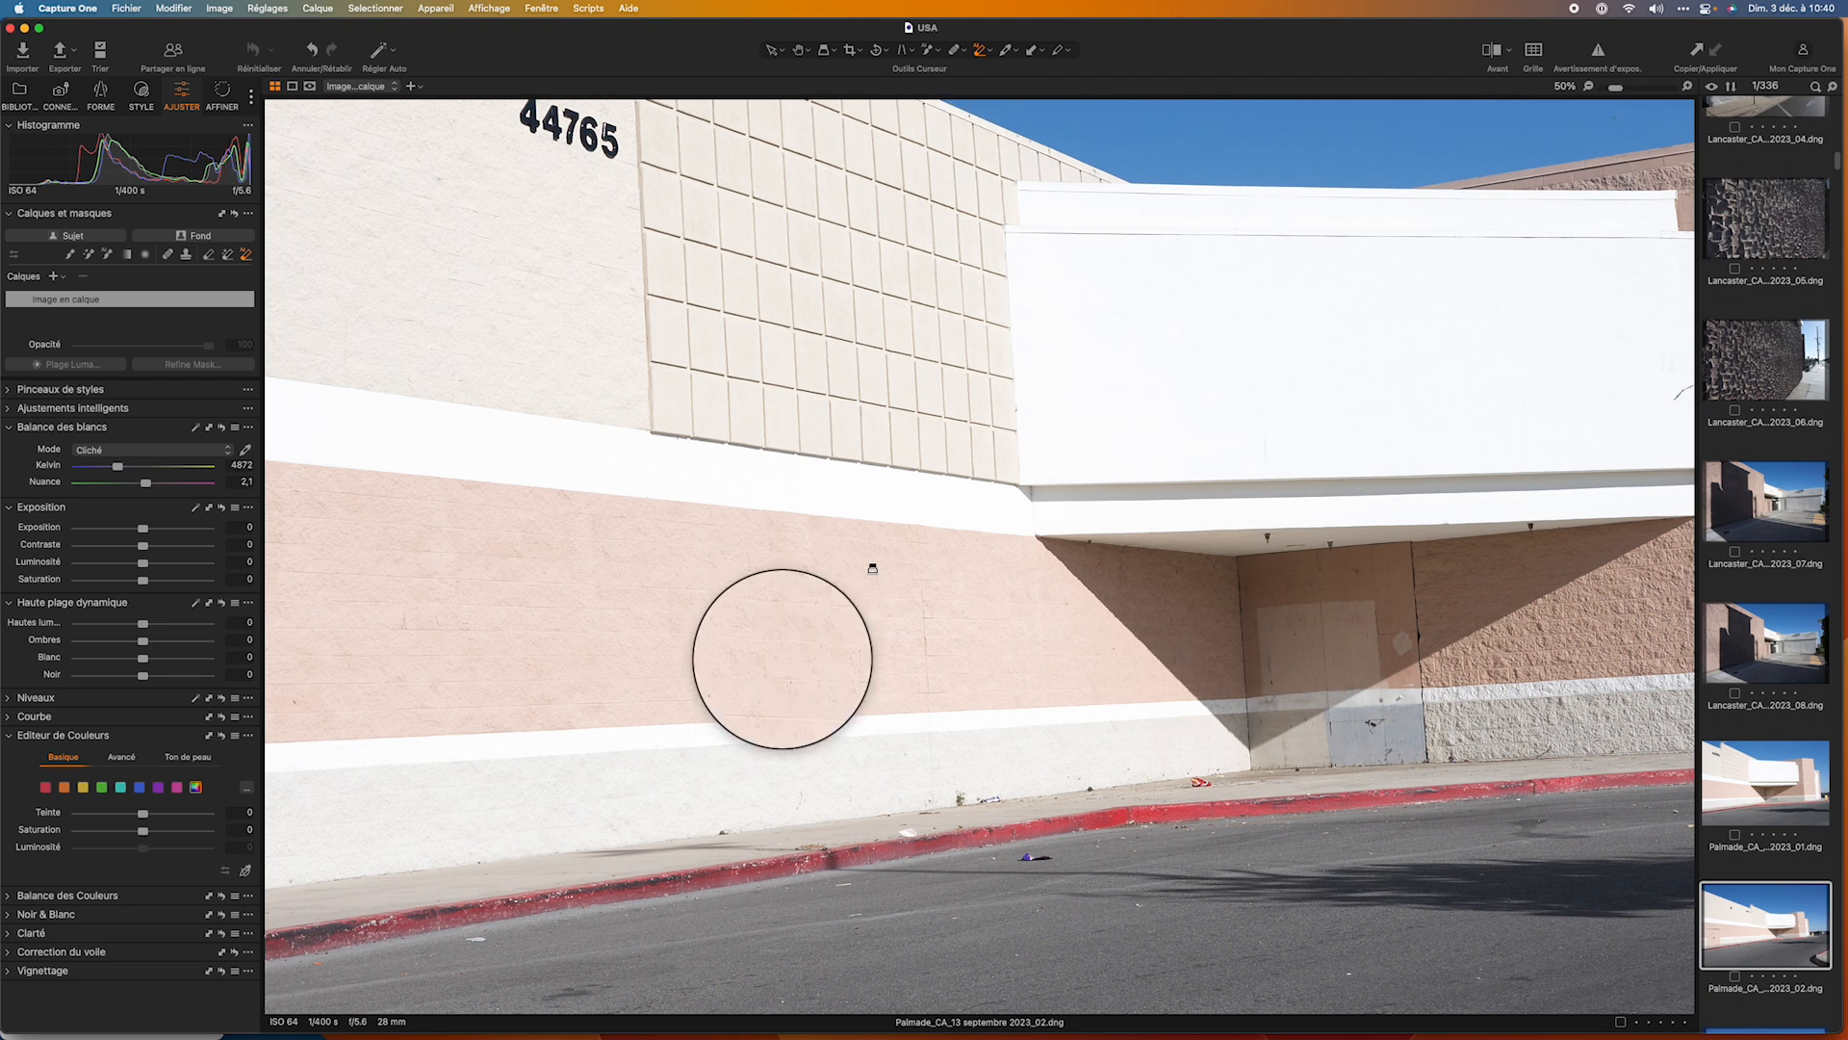
pyautogui.press(',')
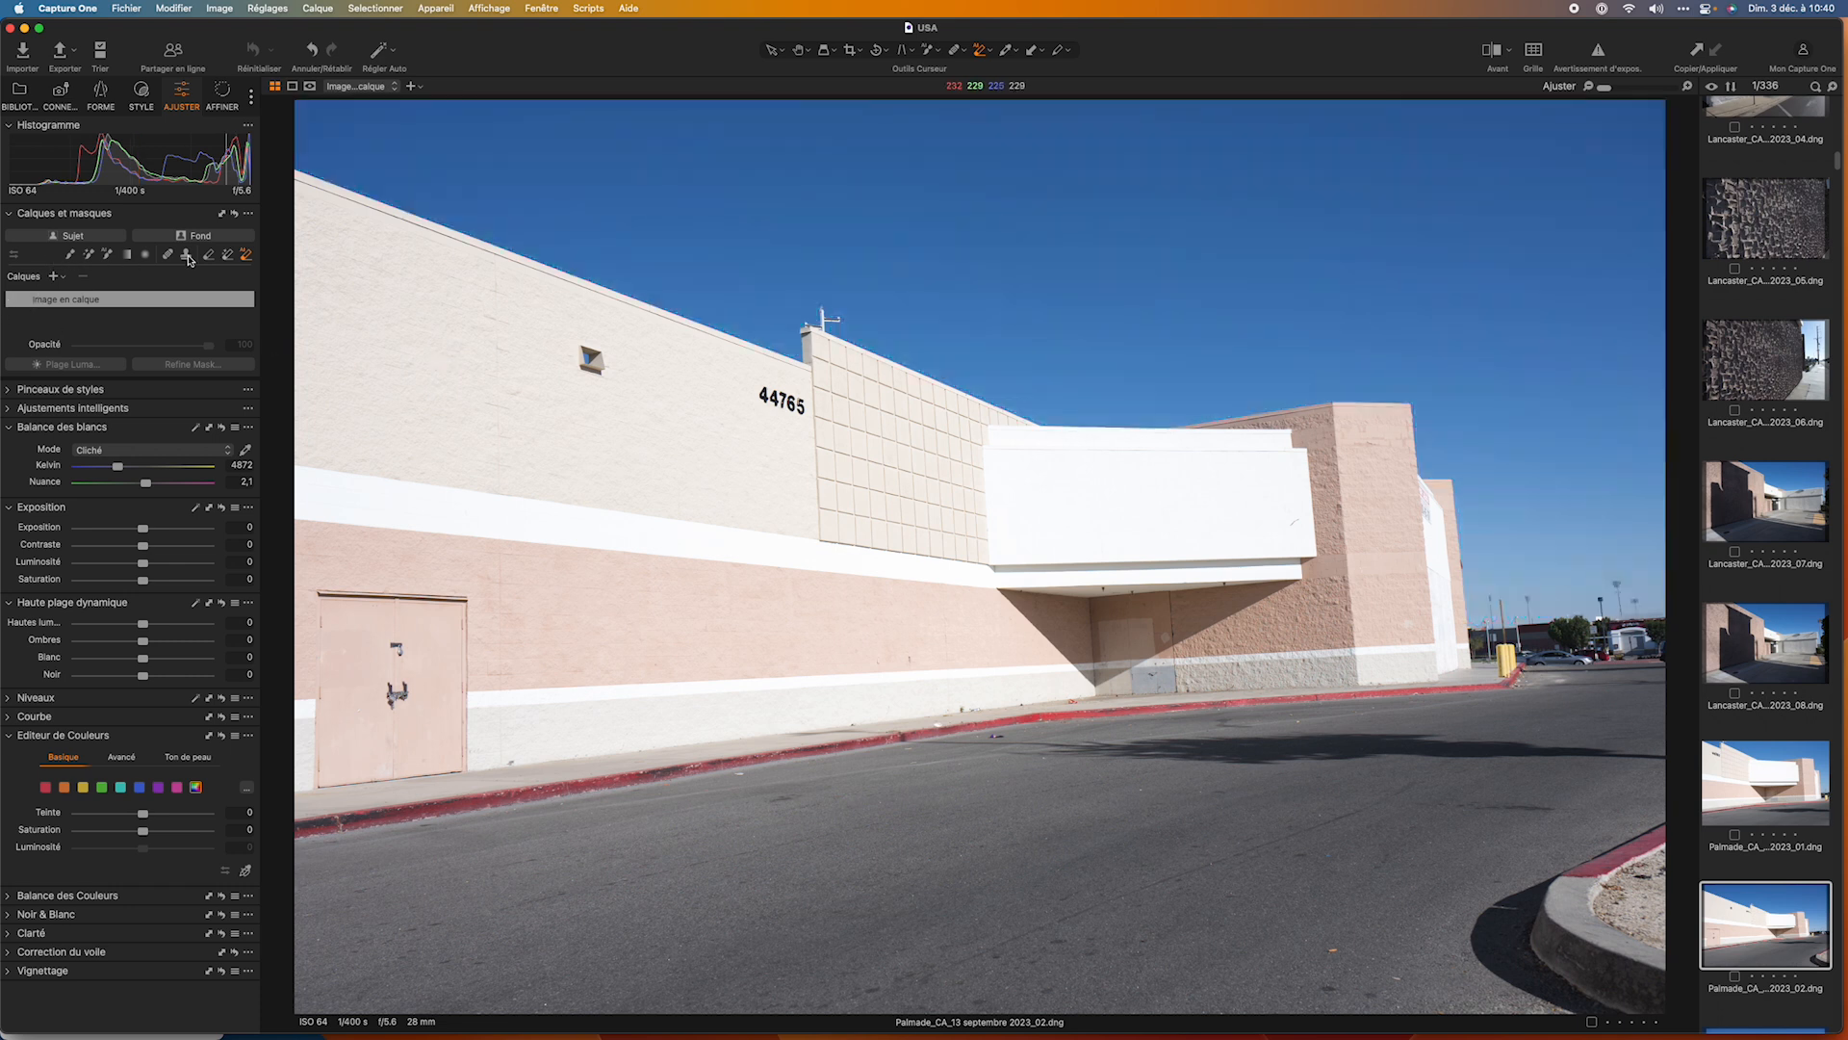
# Create an AI subject mask of the building and add the unmasked left-hand wall to it with the AI brush.
pyautogui.click(71, 255)
pyautogui.click(93, 243)
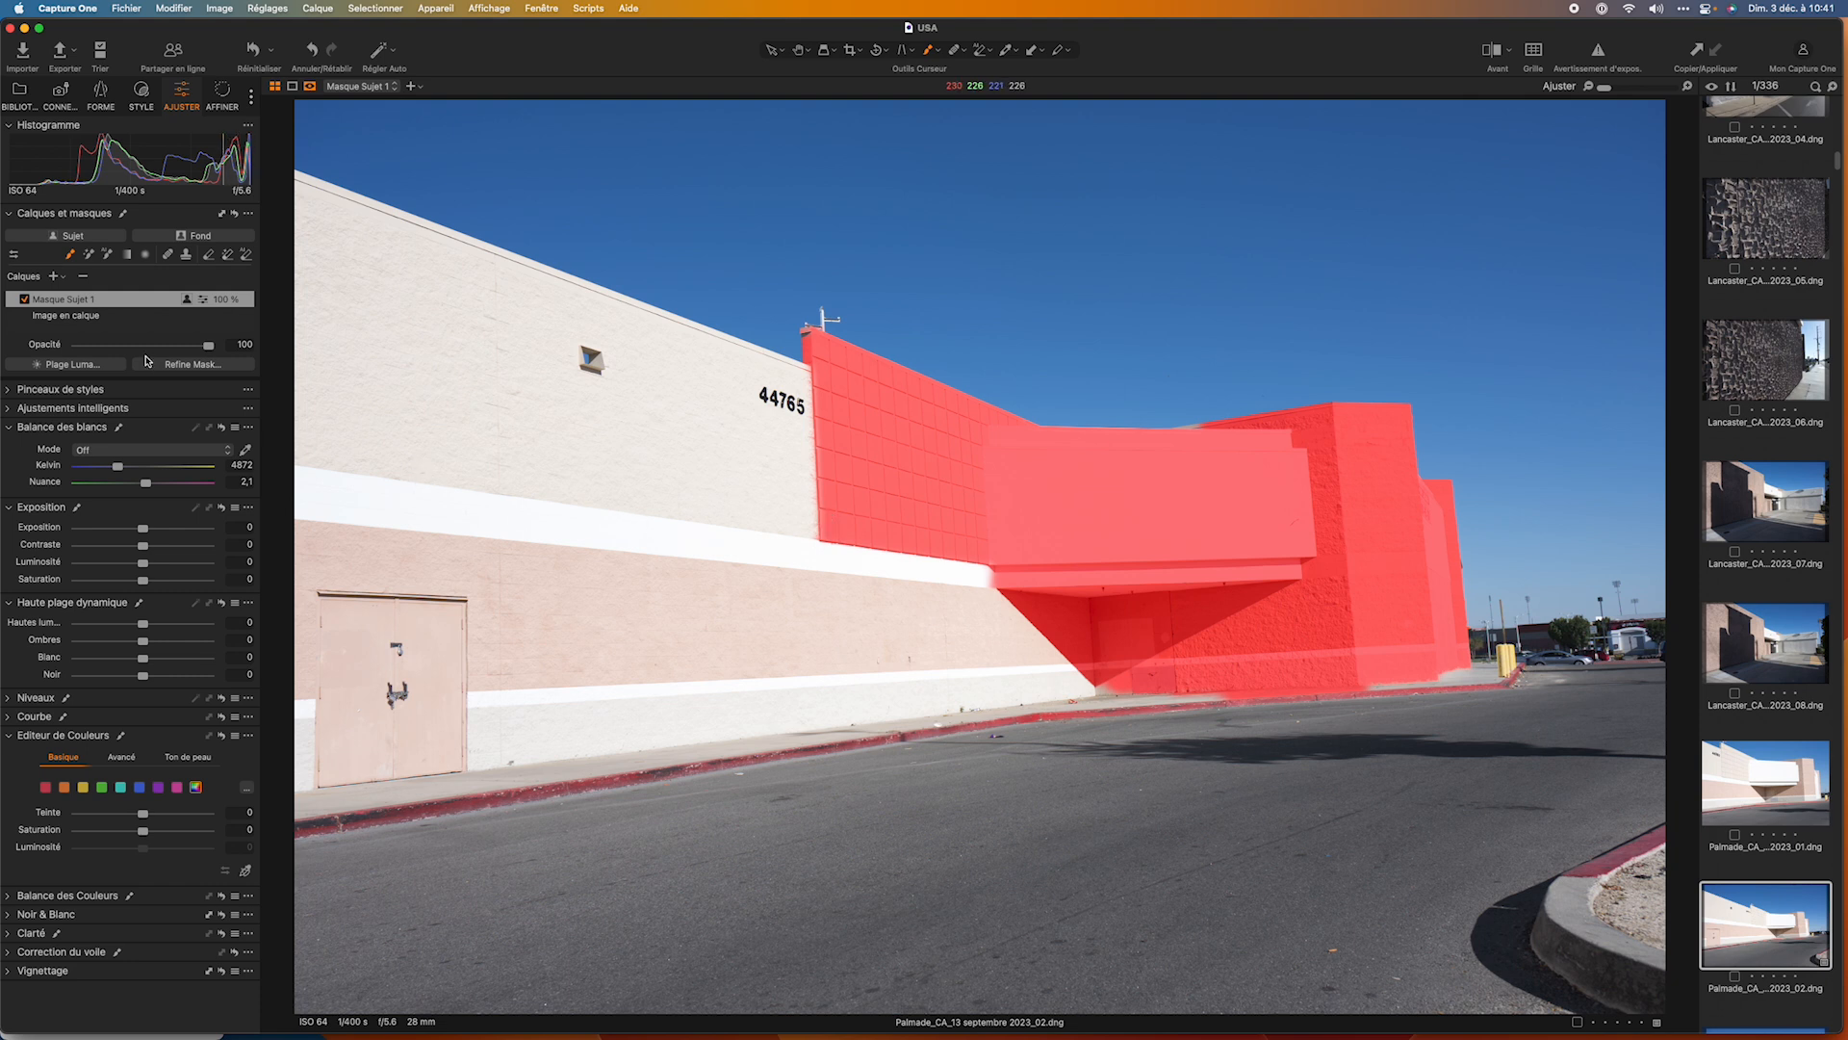
pyautogui.click(108, 255)
pyautogui.click(765, 439)
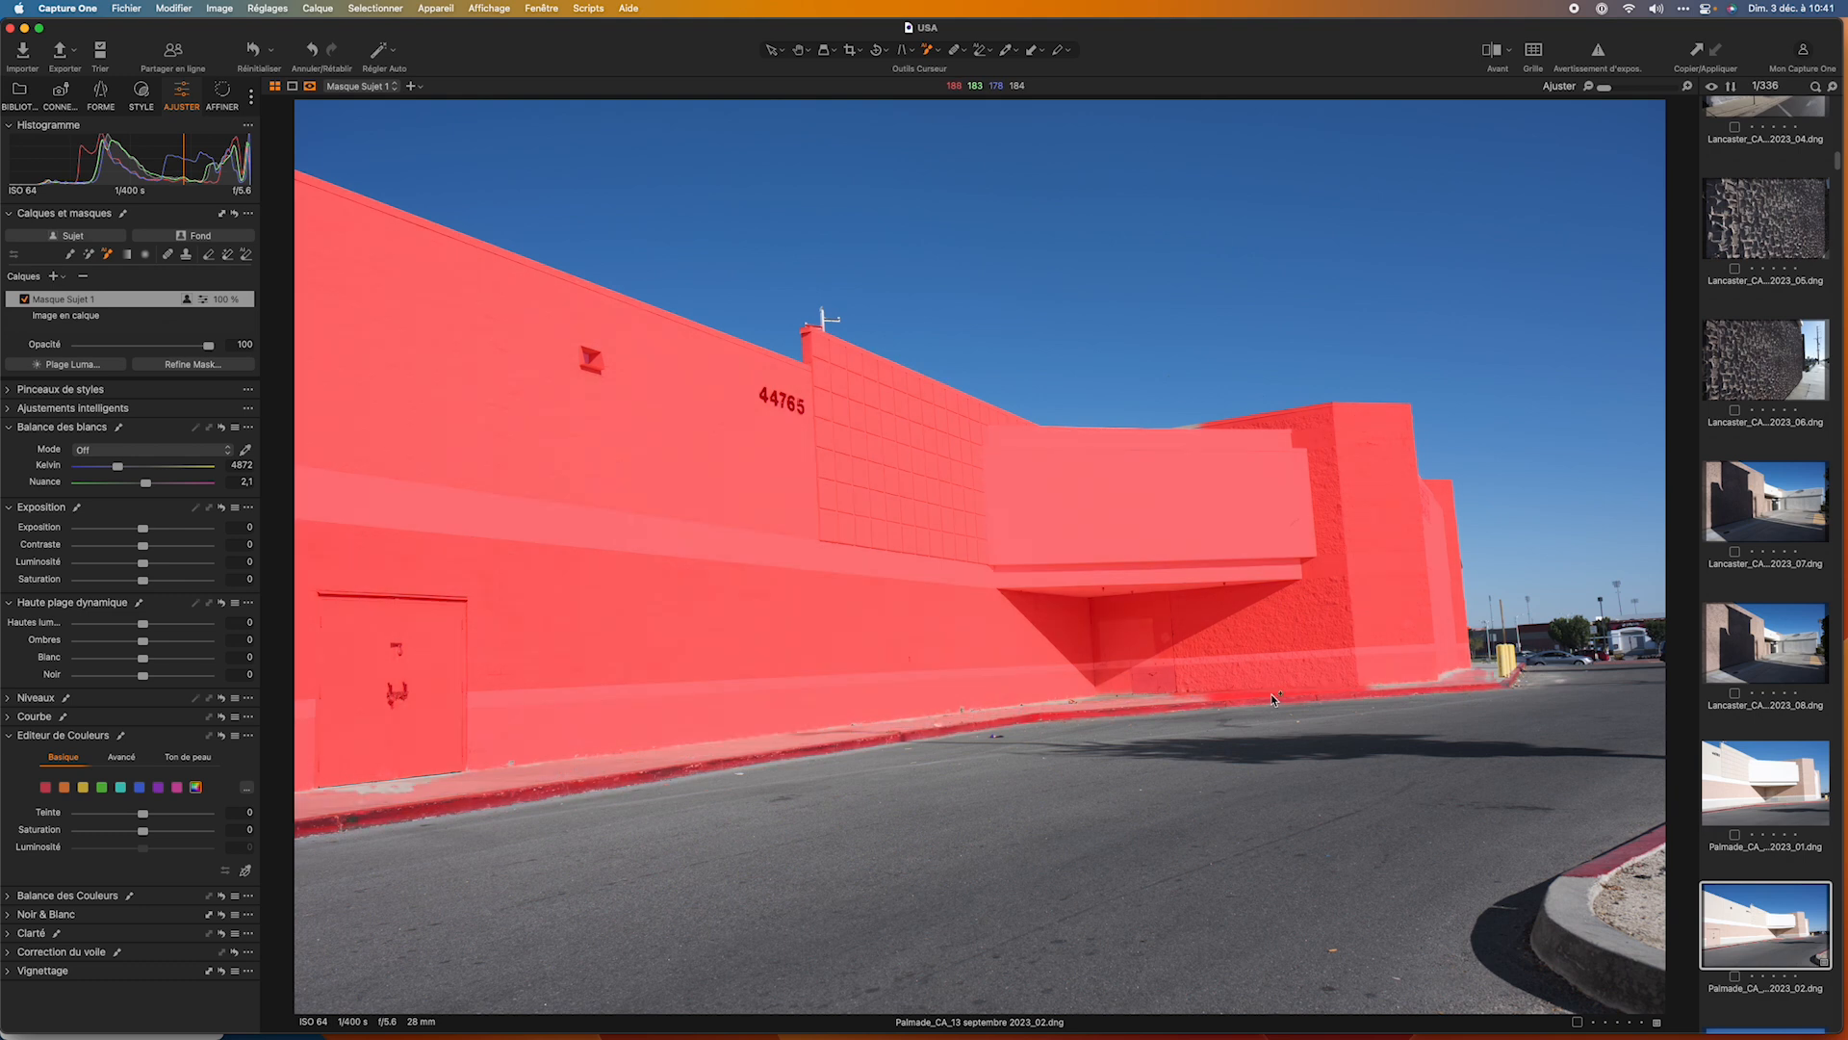
# Try to remove the sidewalk strip at the base of the rough block wall from the mask with the AI eraser.
pyautogui.scroll(2, 1268, 706)
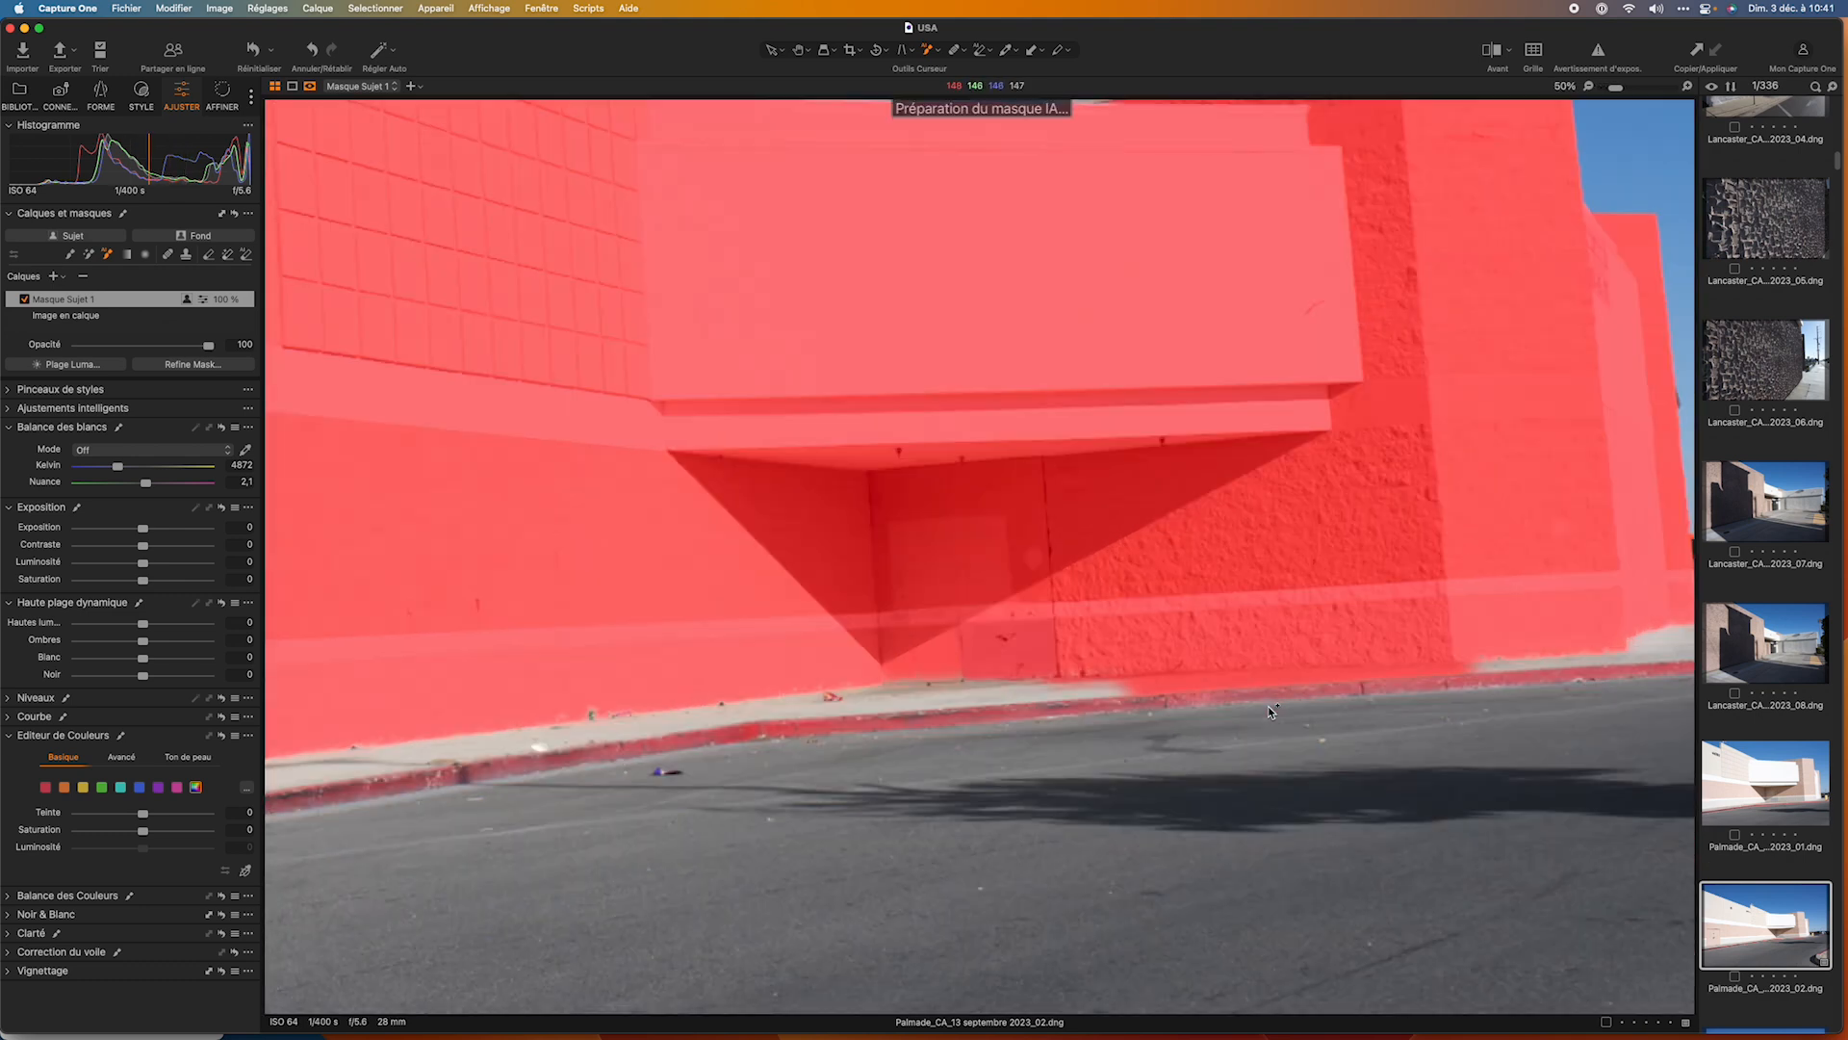
pyautogui.scroll(2, 1267, 706)
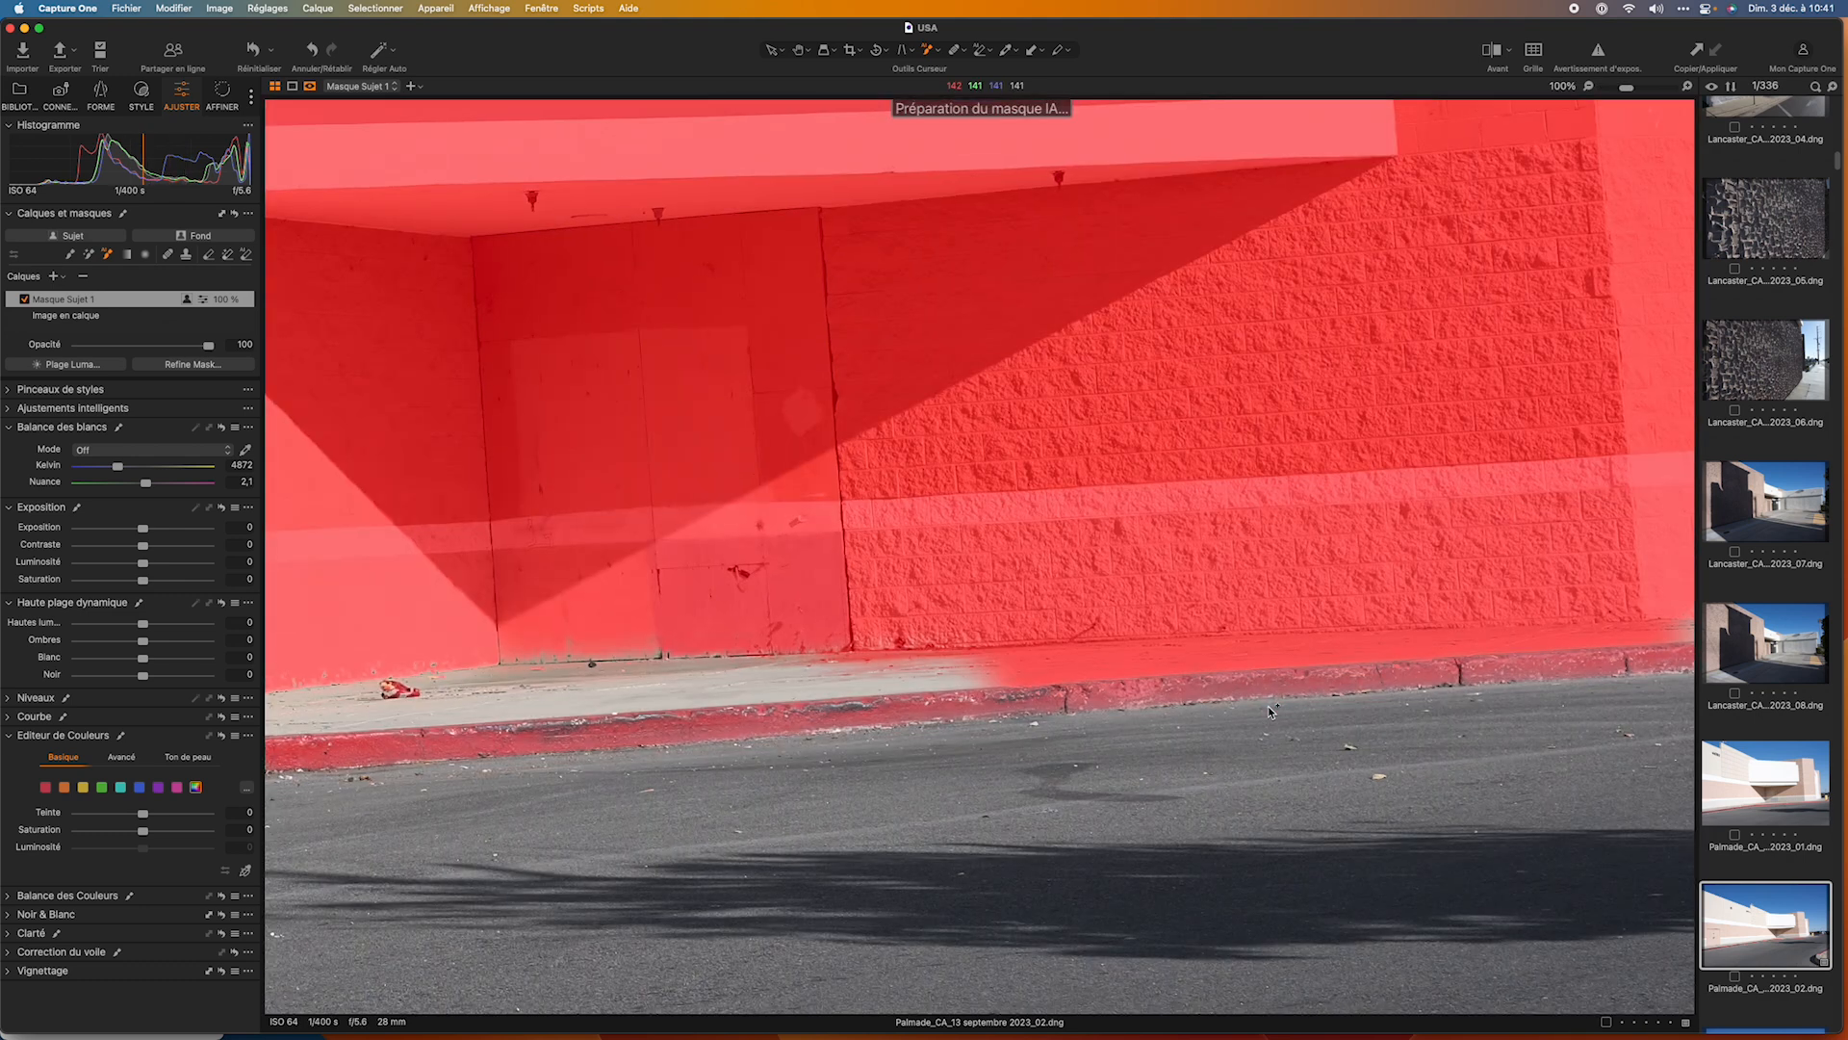
pyautogui.click(247, 255)
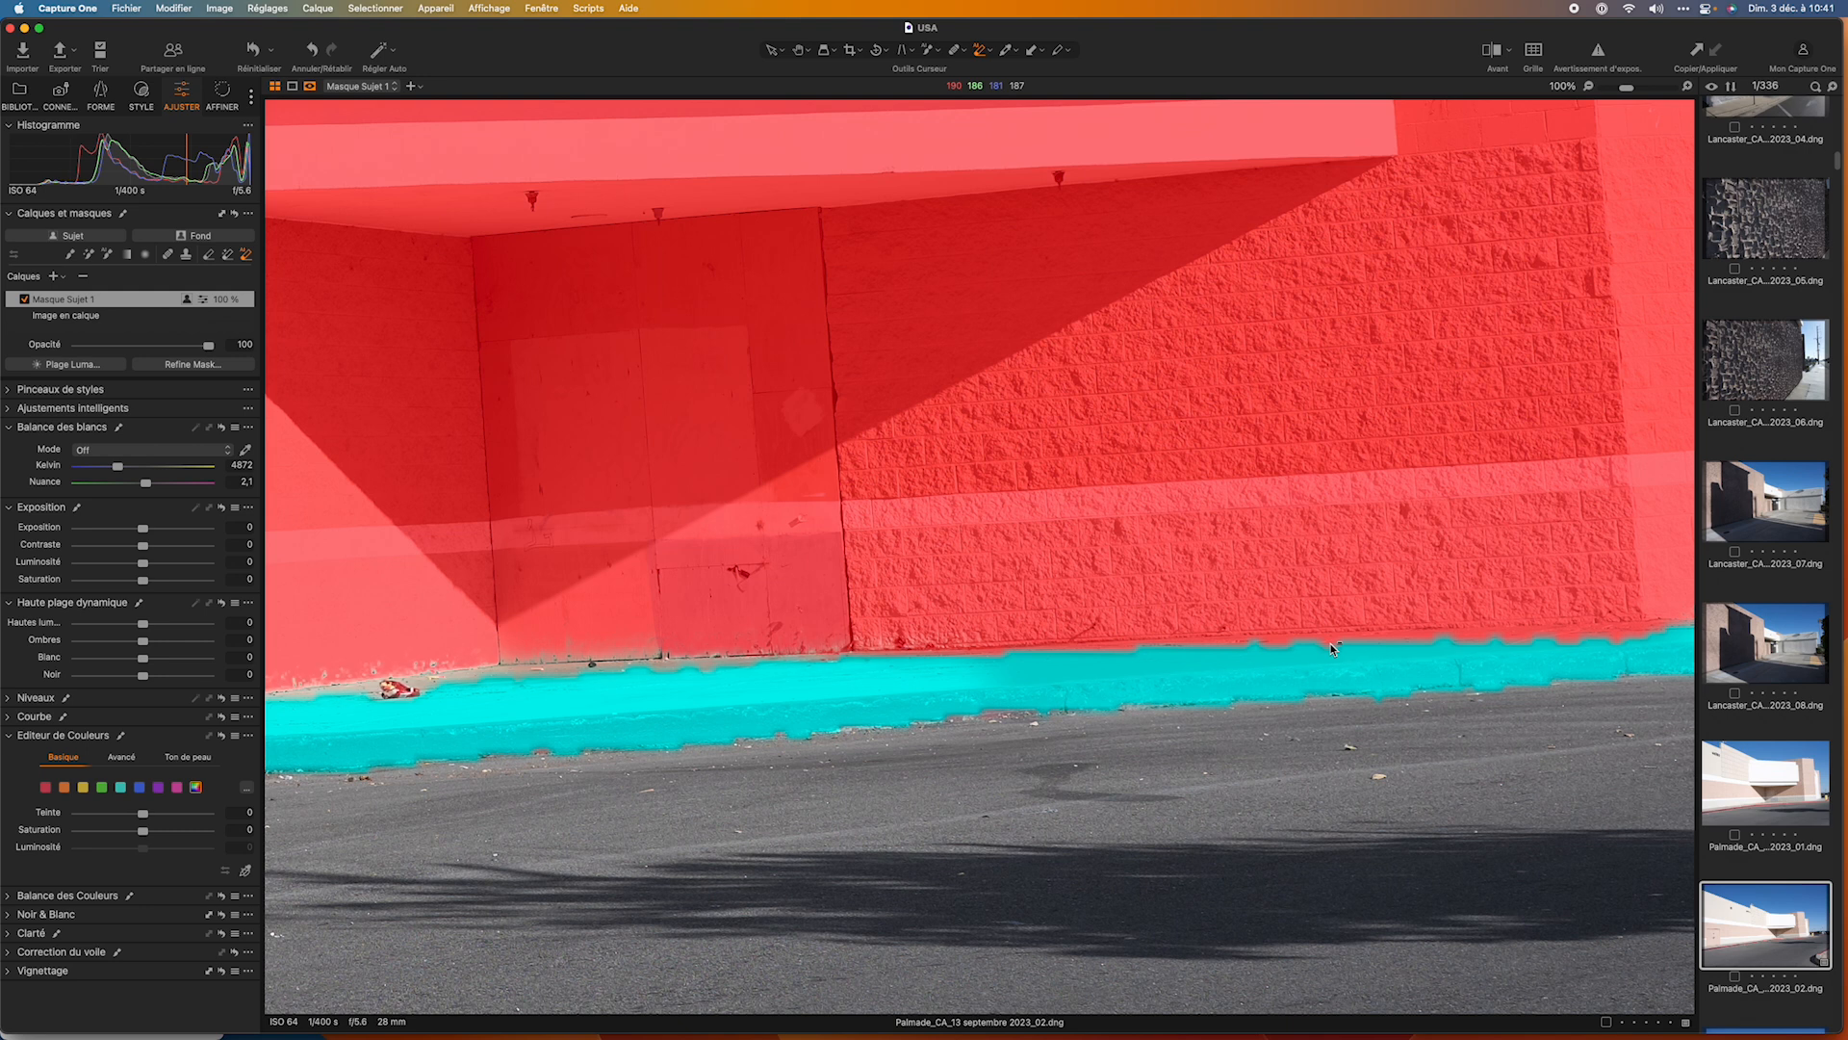
pyautogui.click(1331, 647)
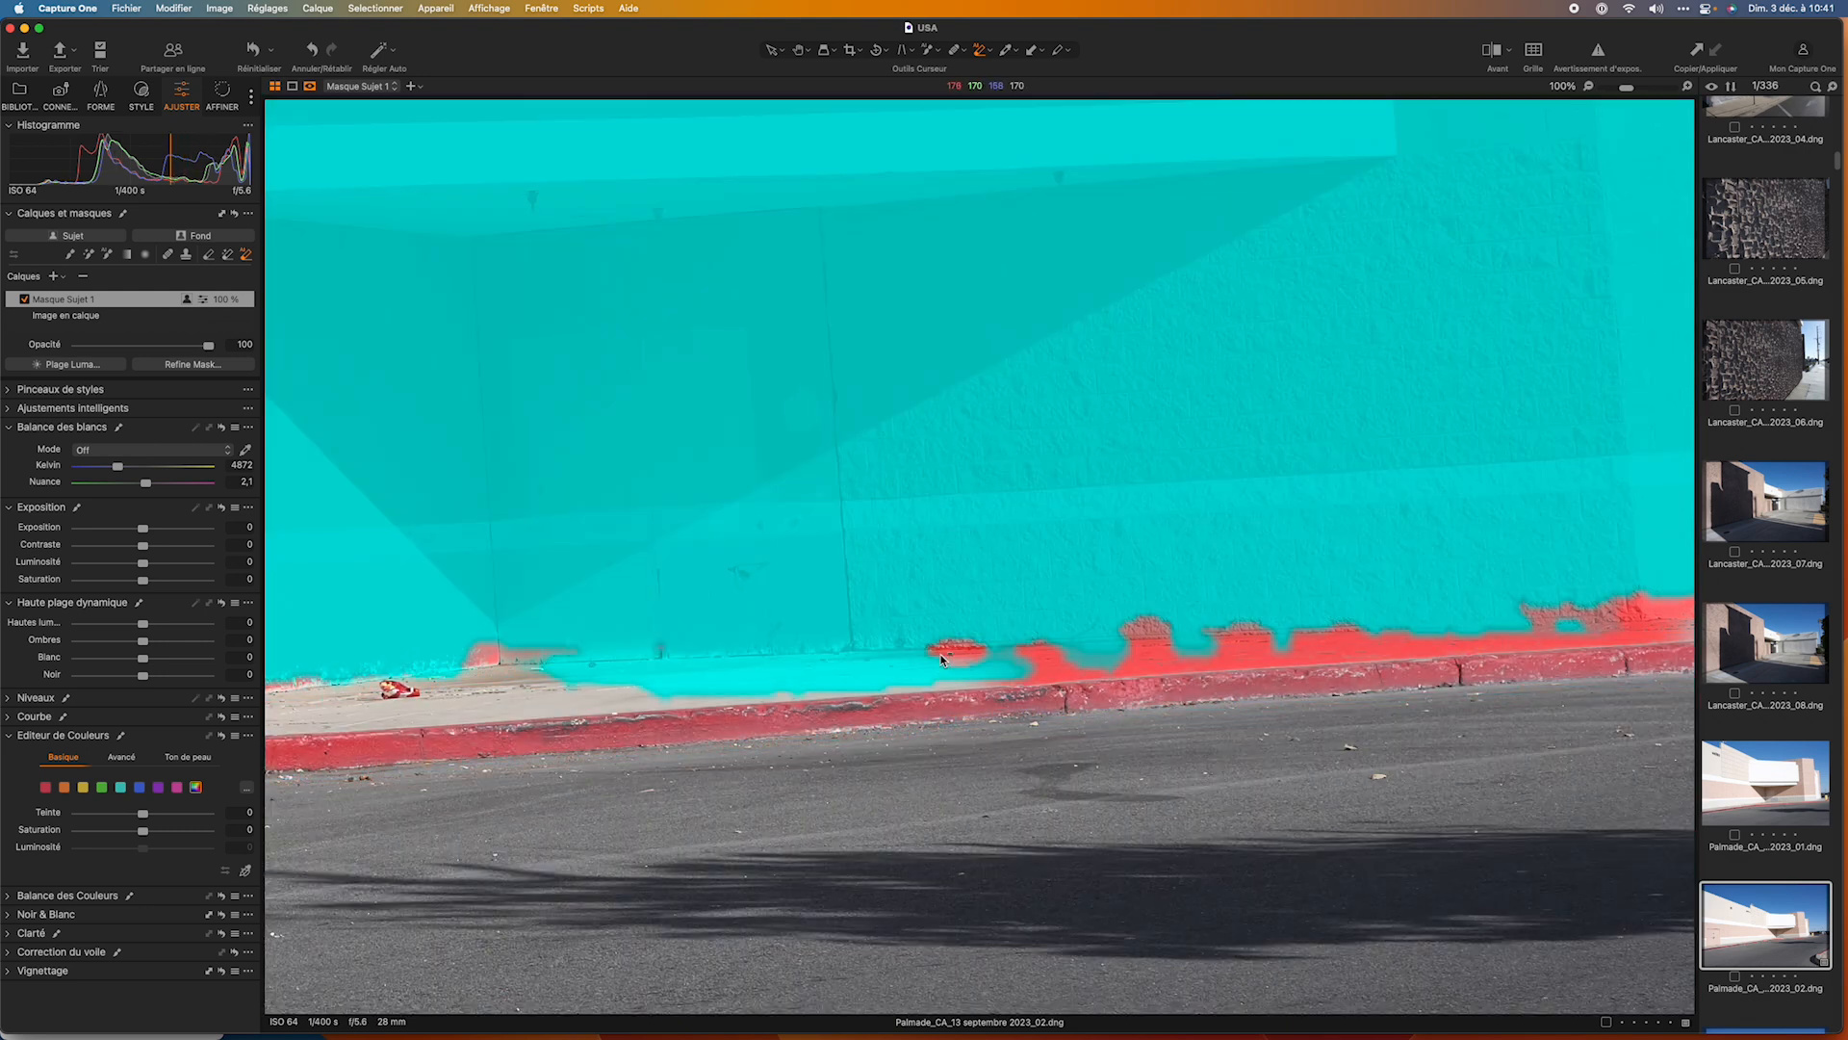
pyautogui.click(942, 660)
pyautogui.moveTo(942, 658); pyautogui.dragTo(1683, 698)
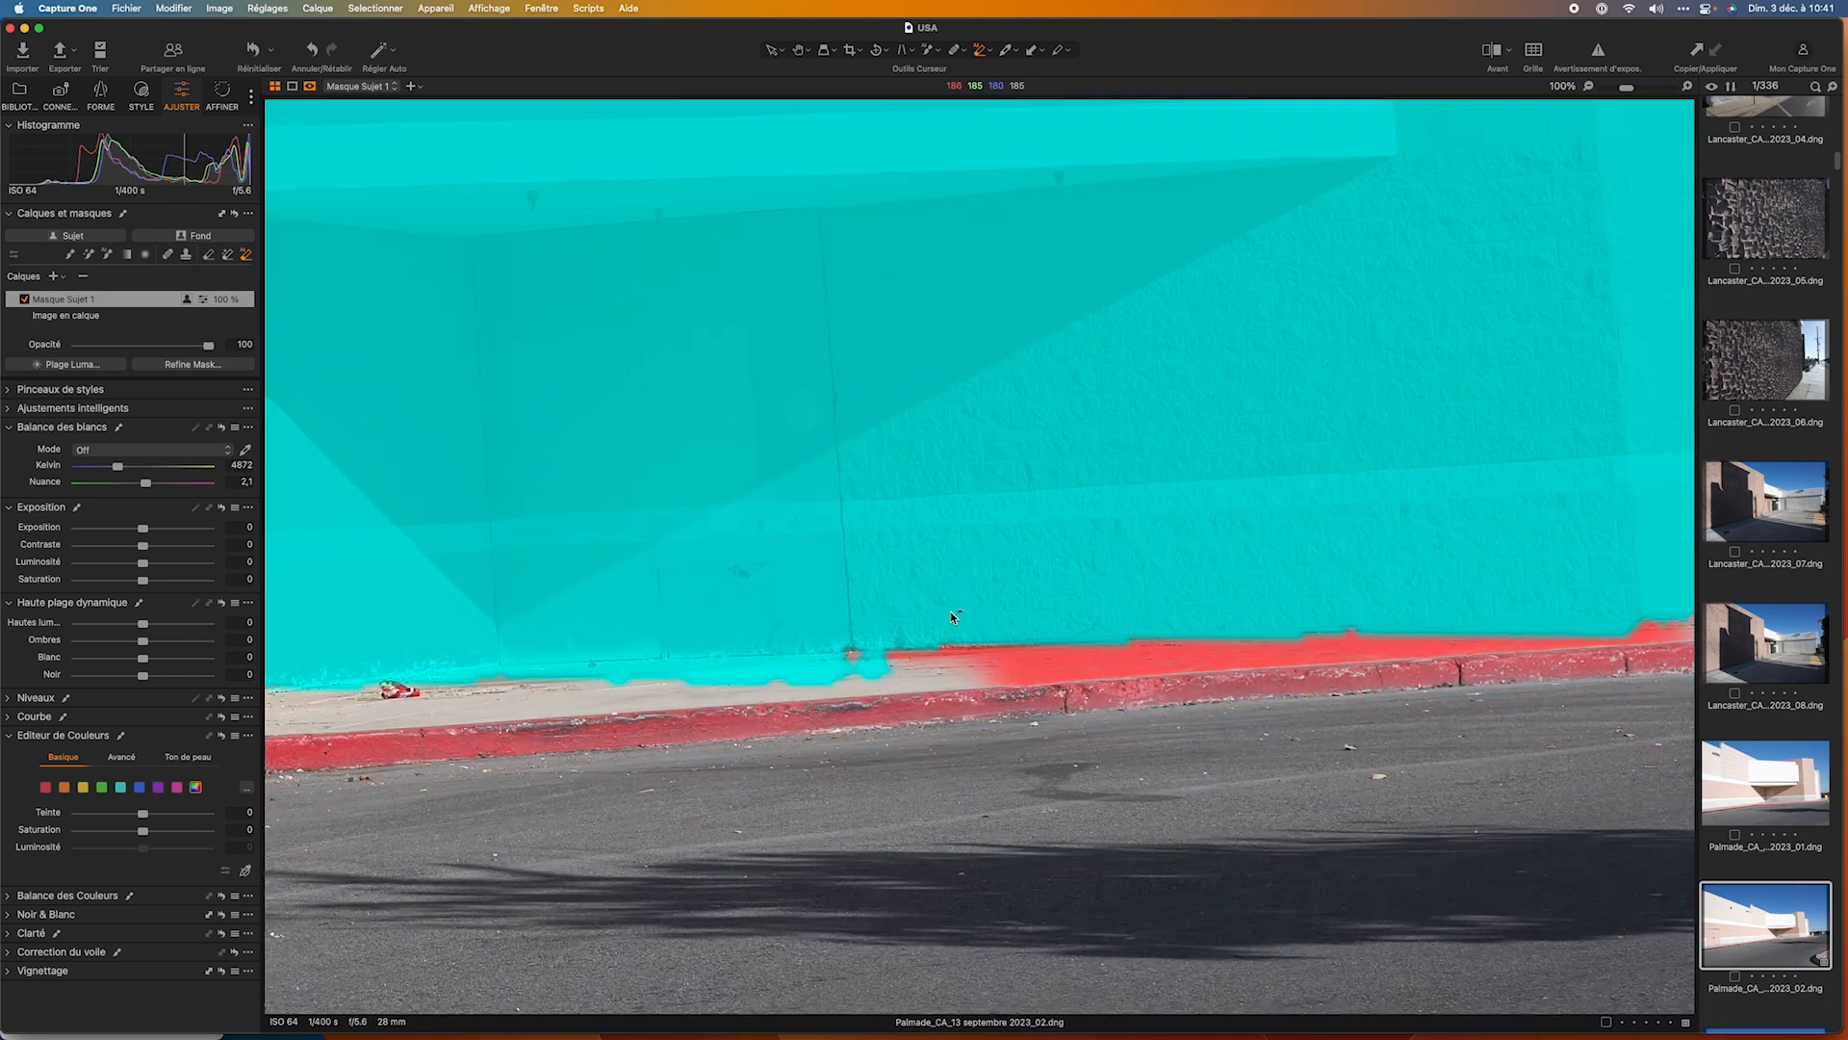
pyautogui.moveTo(951, 610); pyautogui.dragTo(1585, 712)
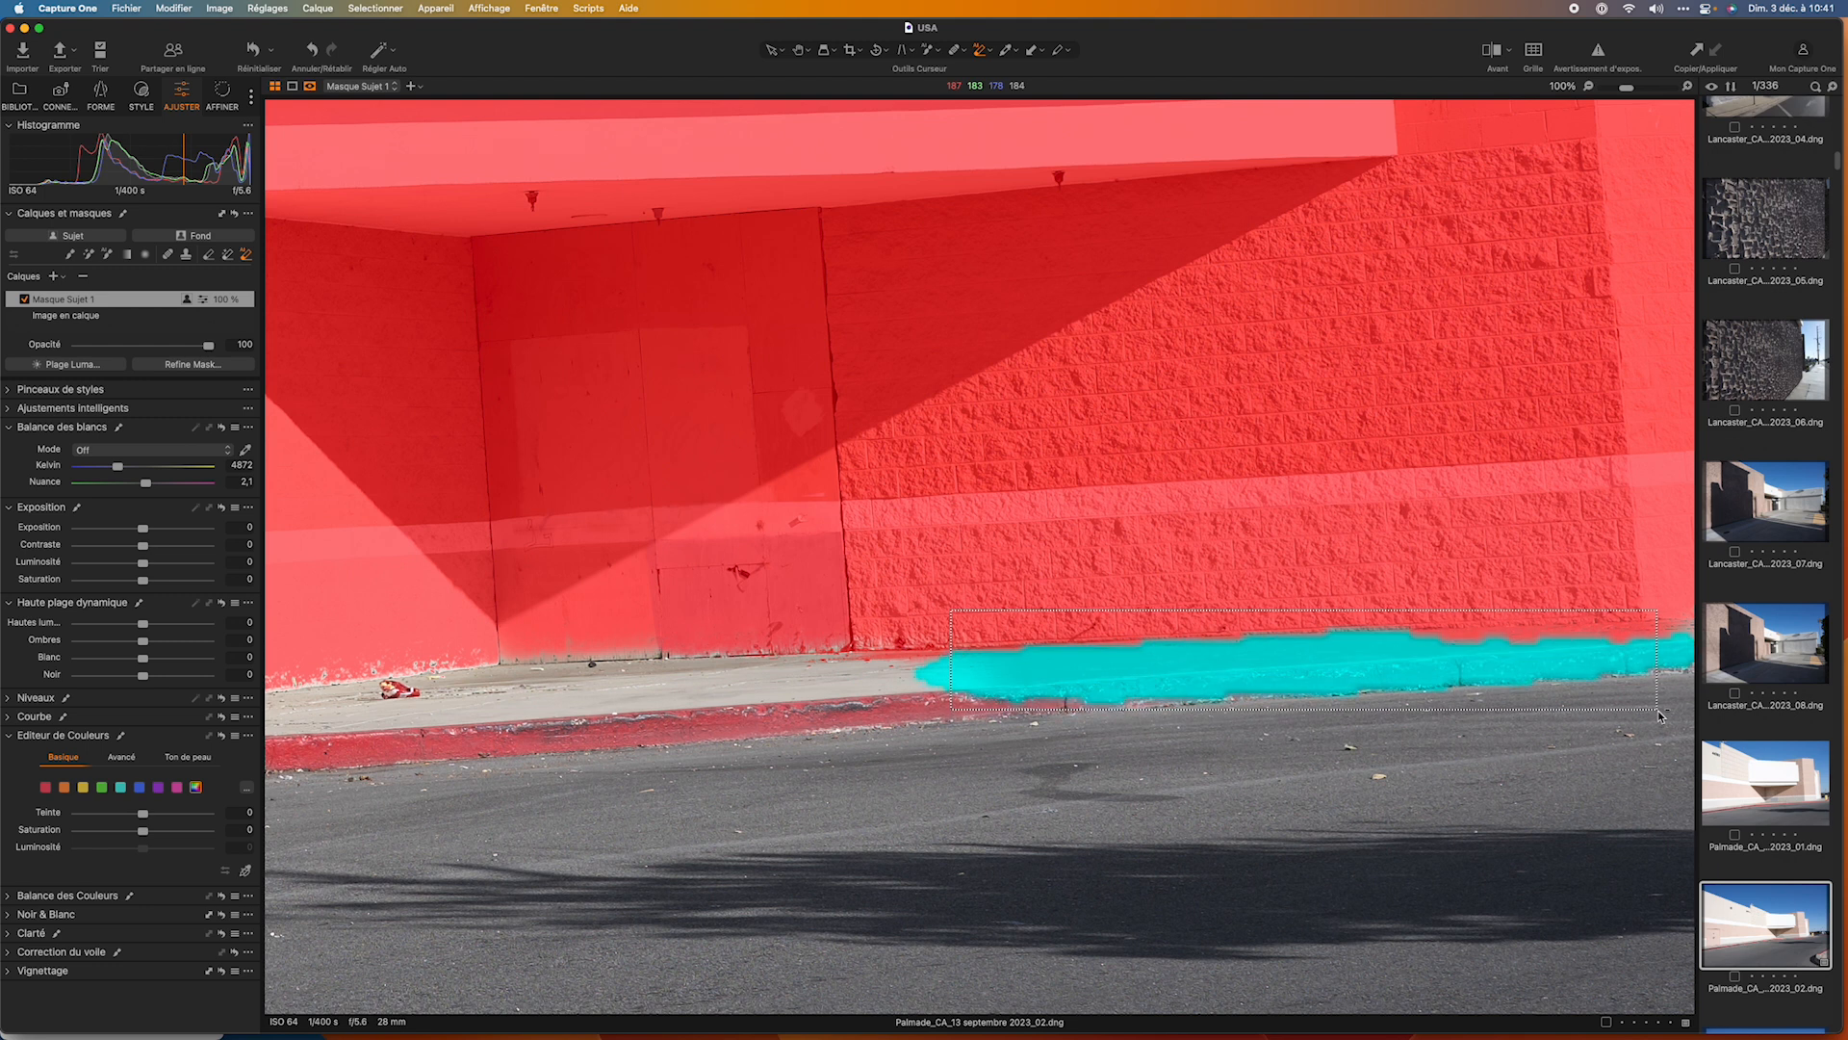
# Remove the sidewalk strip below the right-hand wall with a boxed AI erase and set the mask layer's exposure to -1.08.
pyautogui.press('p')
pyautogui.click(922, 786)
pyautogui.press('super+0')
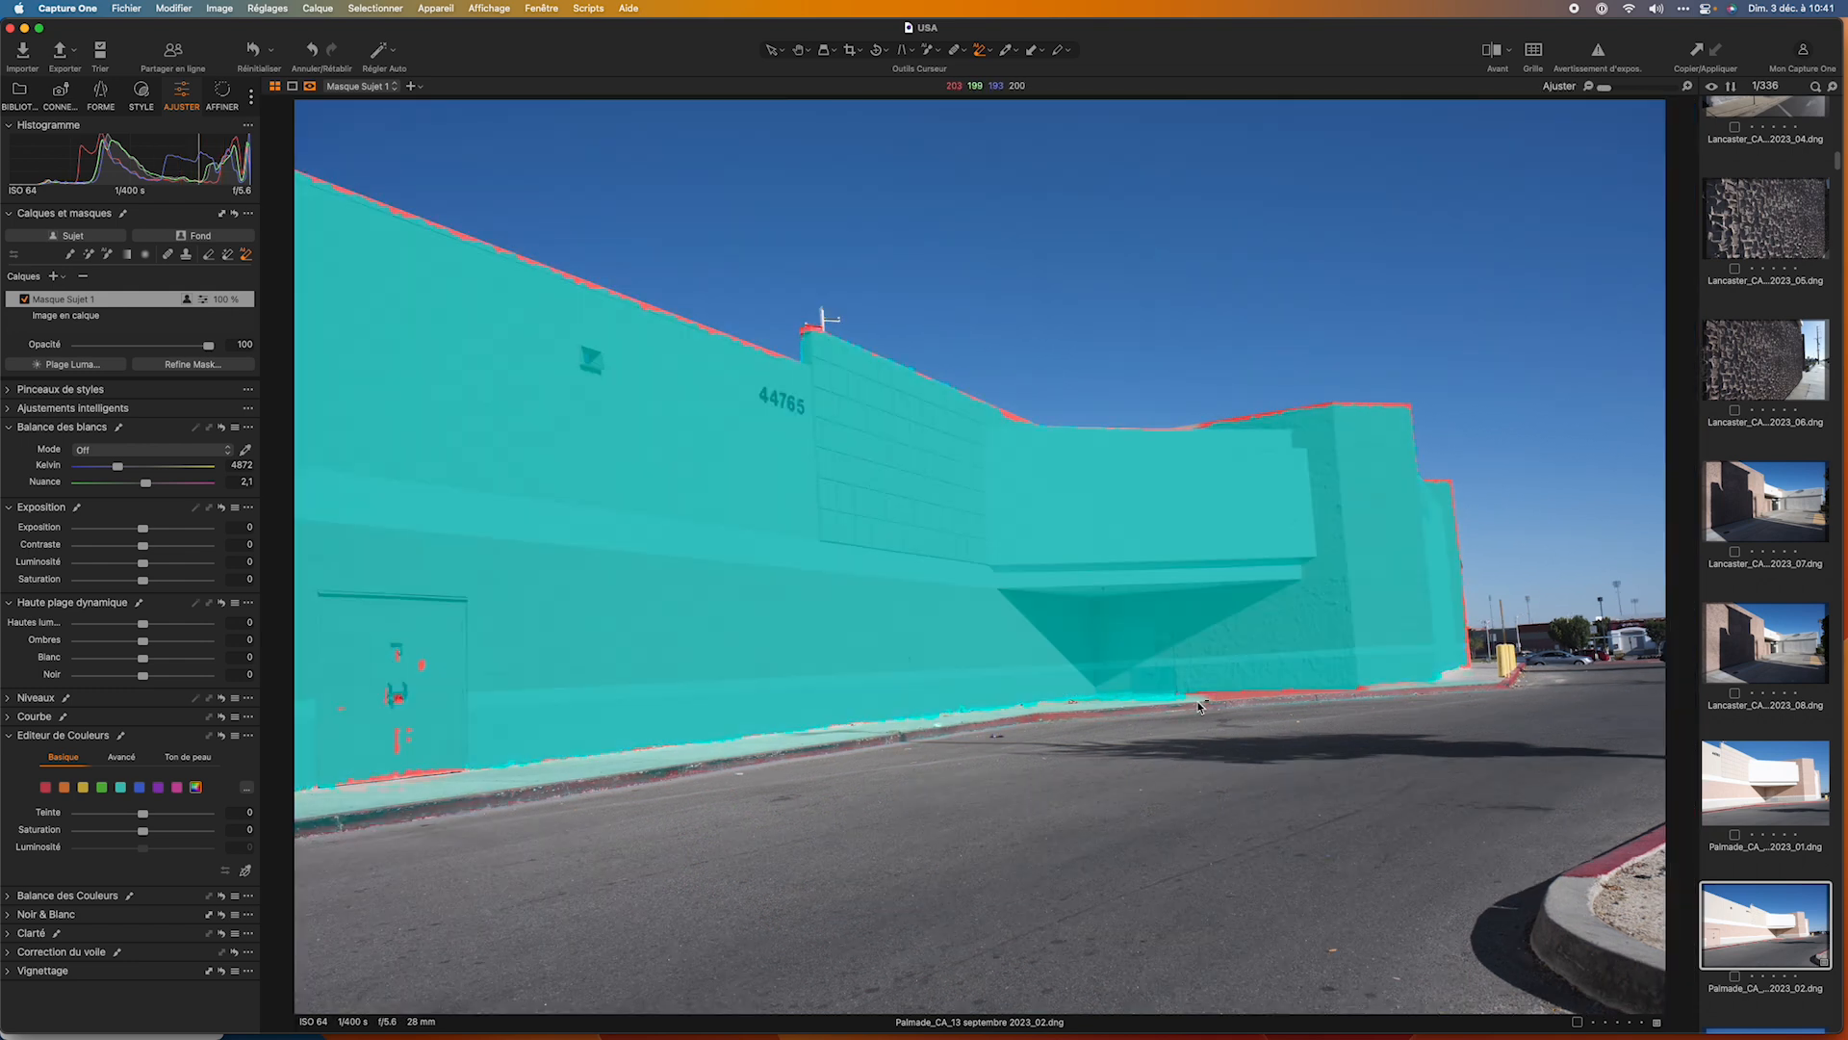
pyautogui.click(1190, 687)
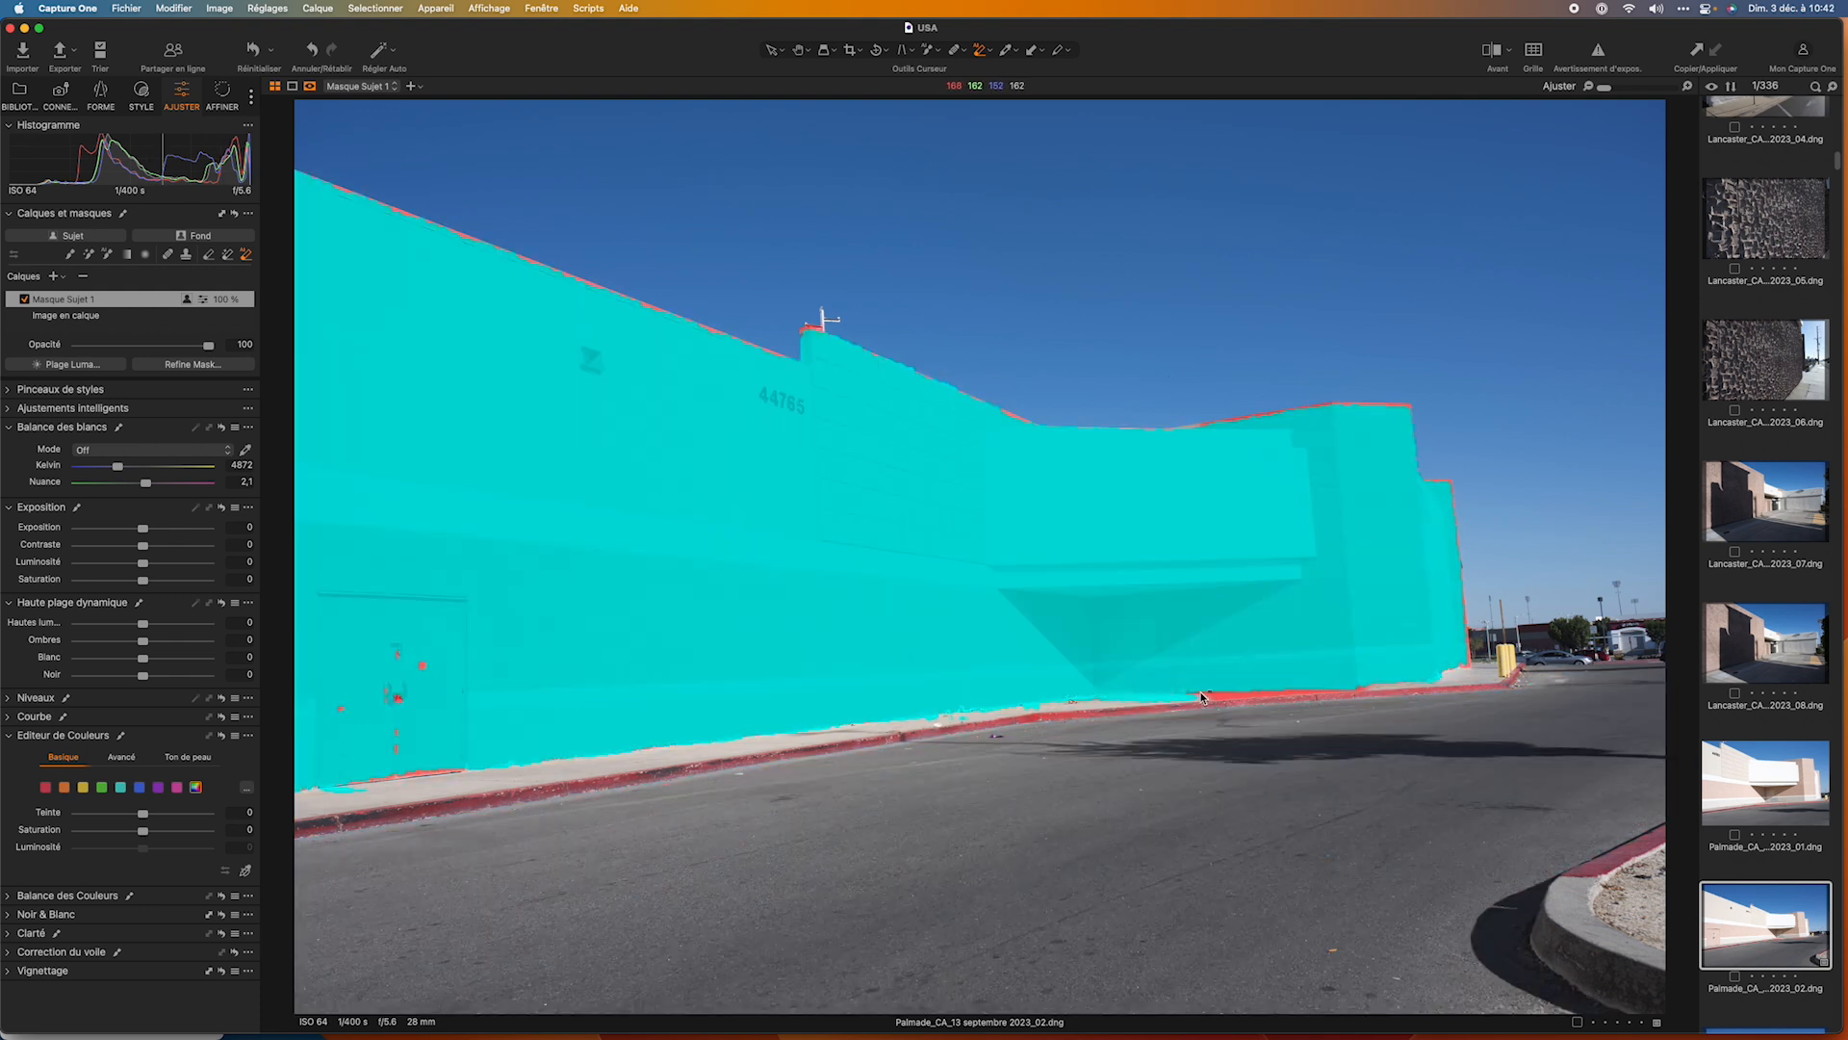
pyautogui.moveTo(1174, 667); pyautogui.dragTo(1391, 724)
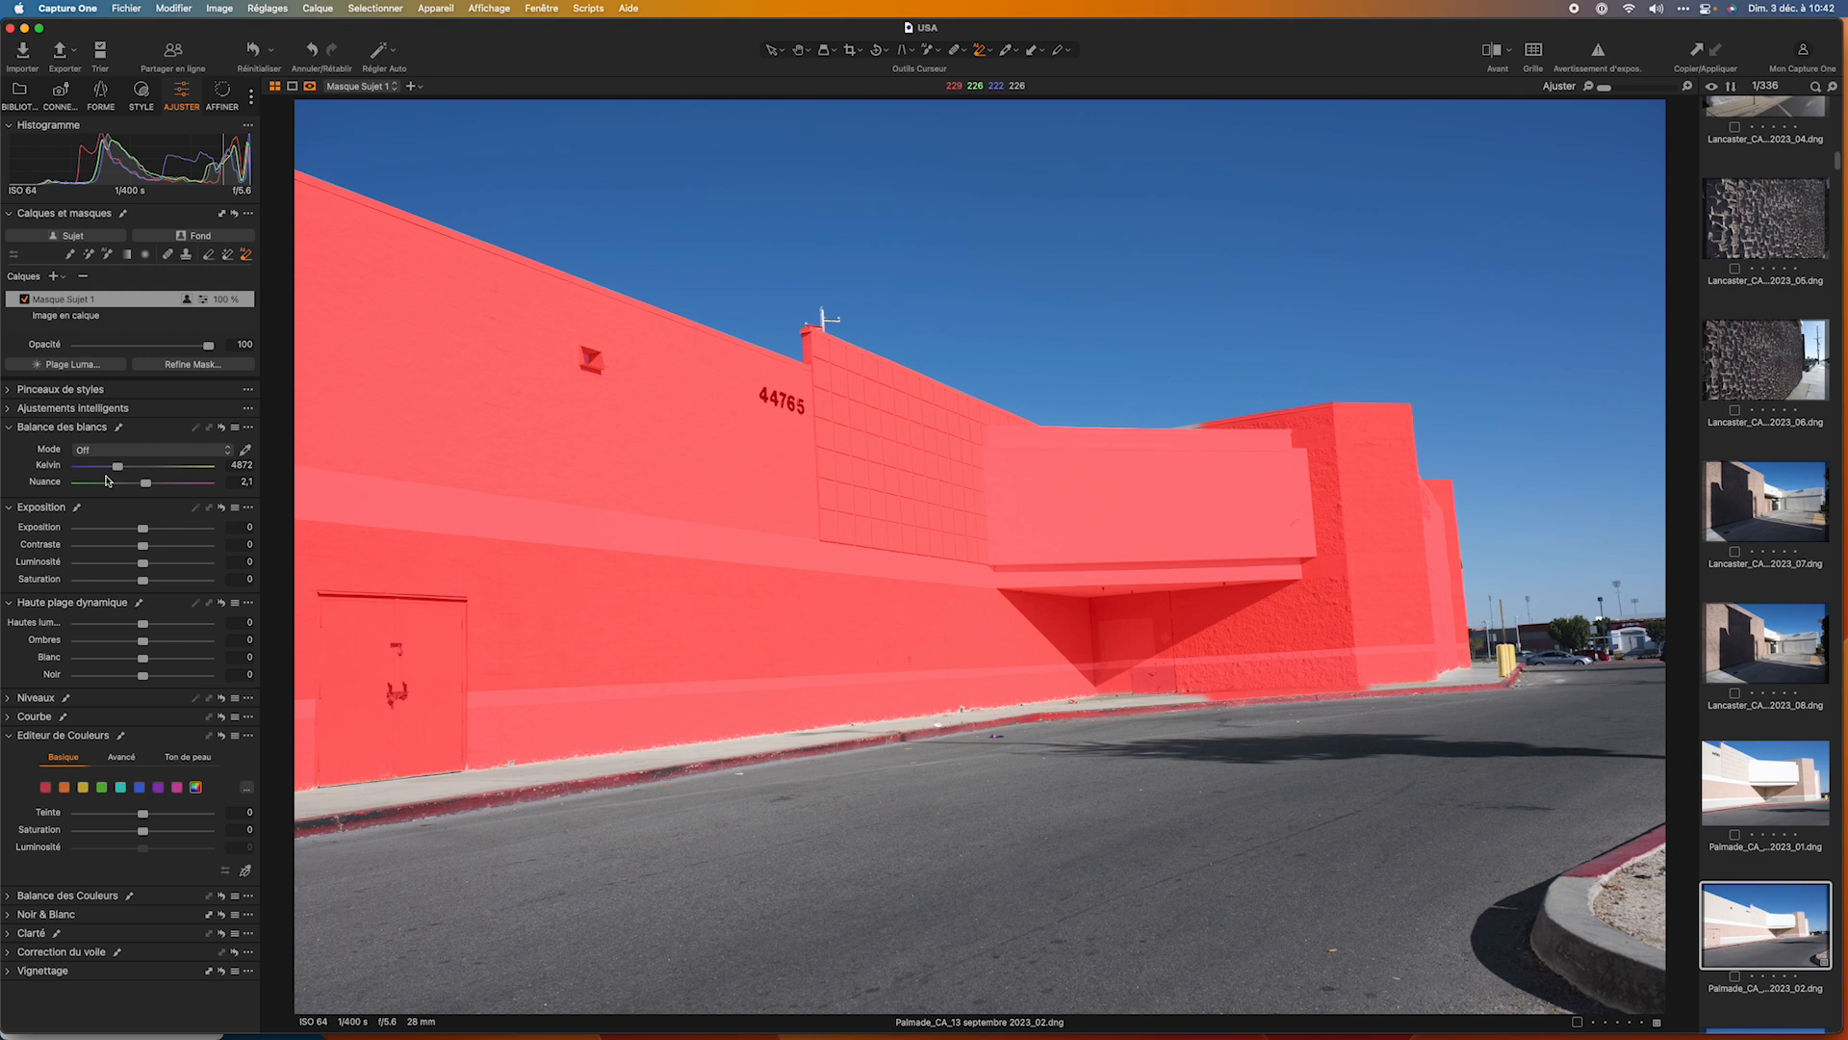
pyautogui.moveTo(145, 534); pyautogui.dragTo(128, 532)
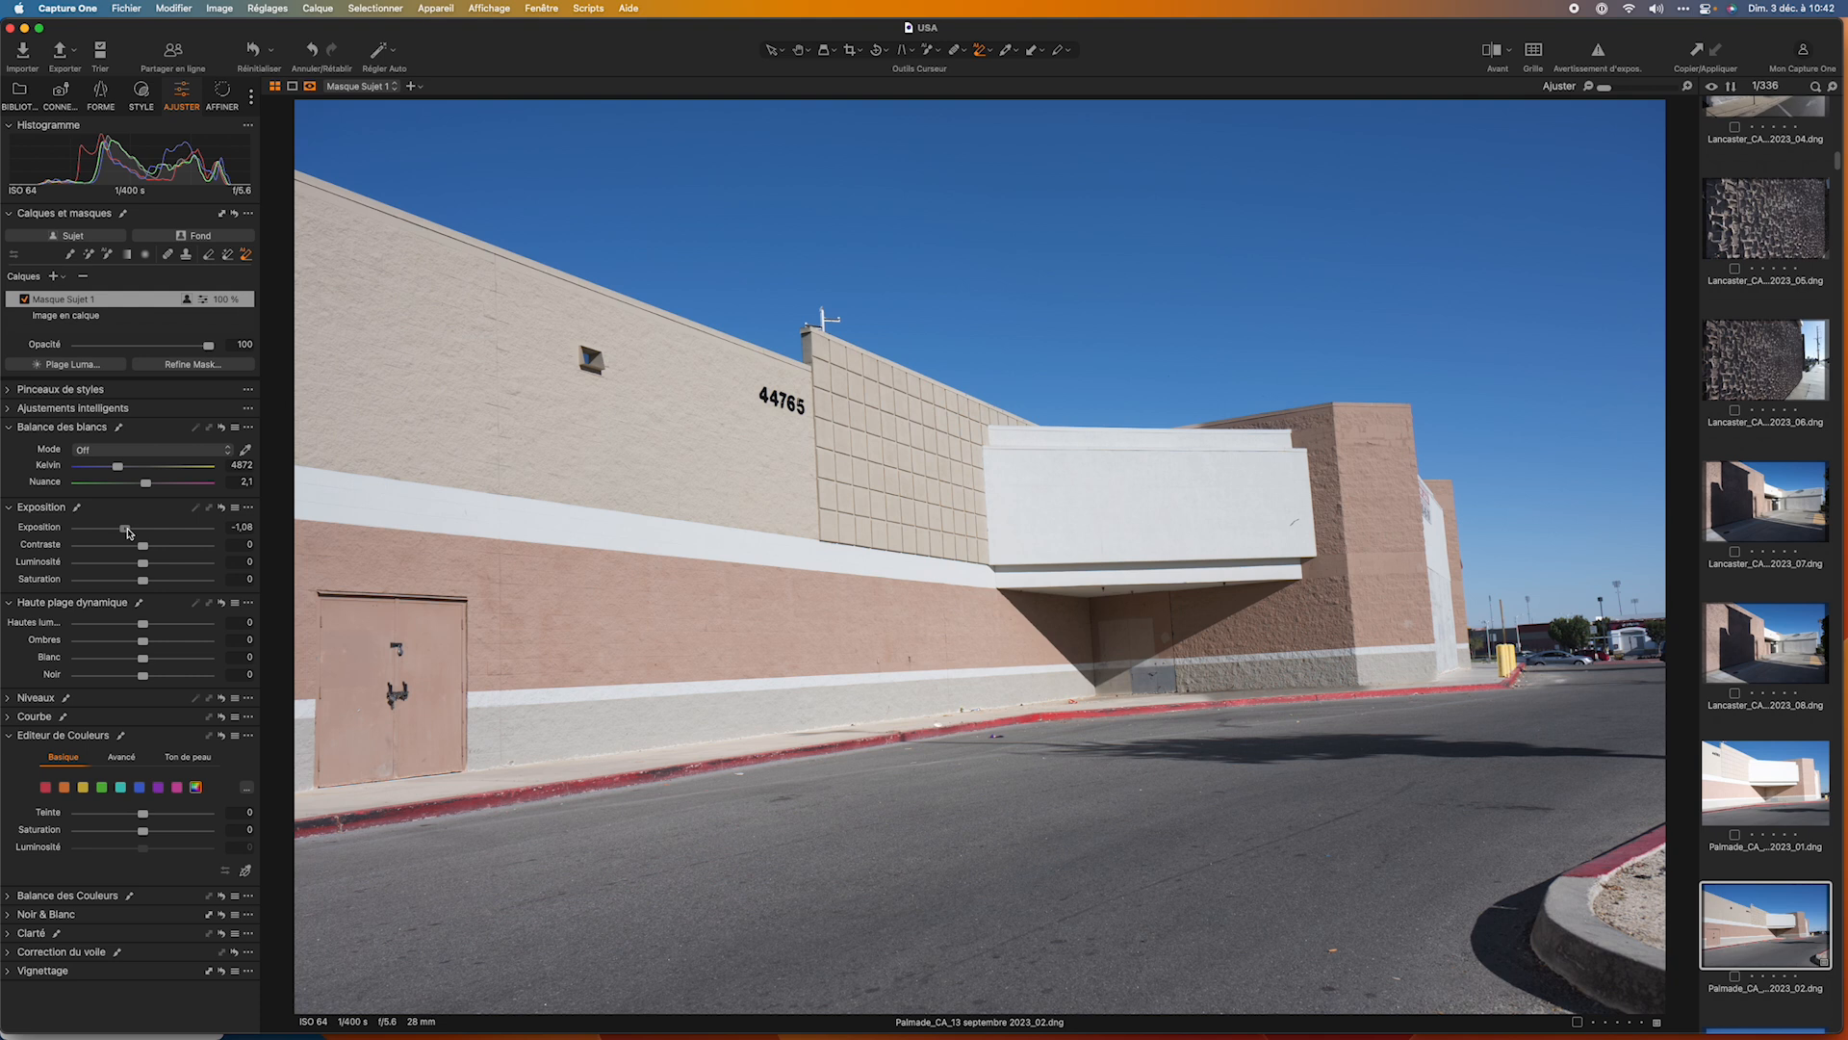
# Return to the thumbnail browser and open the diner photo I15_CA_14 septembre 2023_002.dng for editing.
pyautogui.click(1219, 698)
pyautogui.press('alt+super+v')
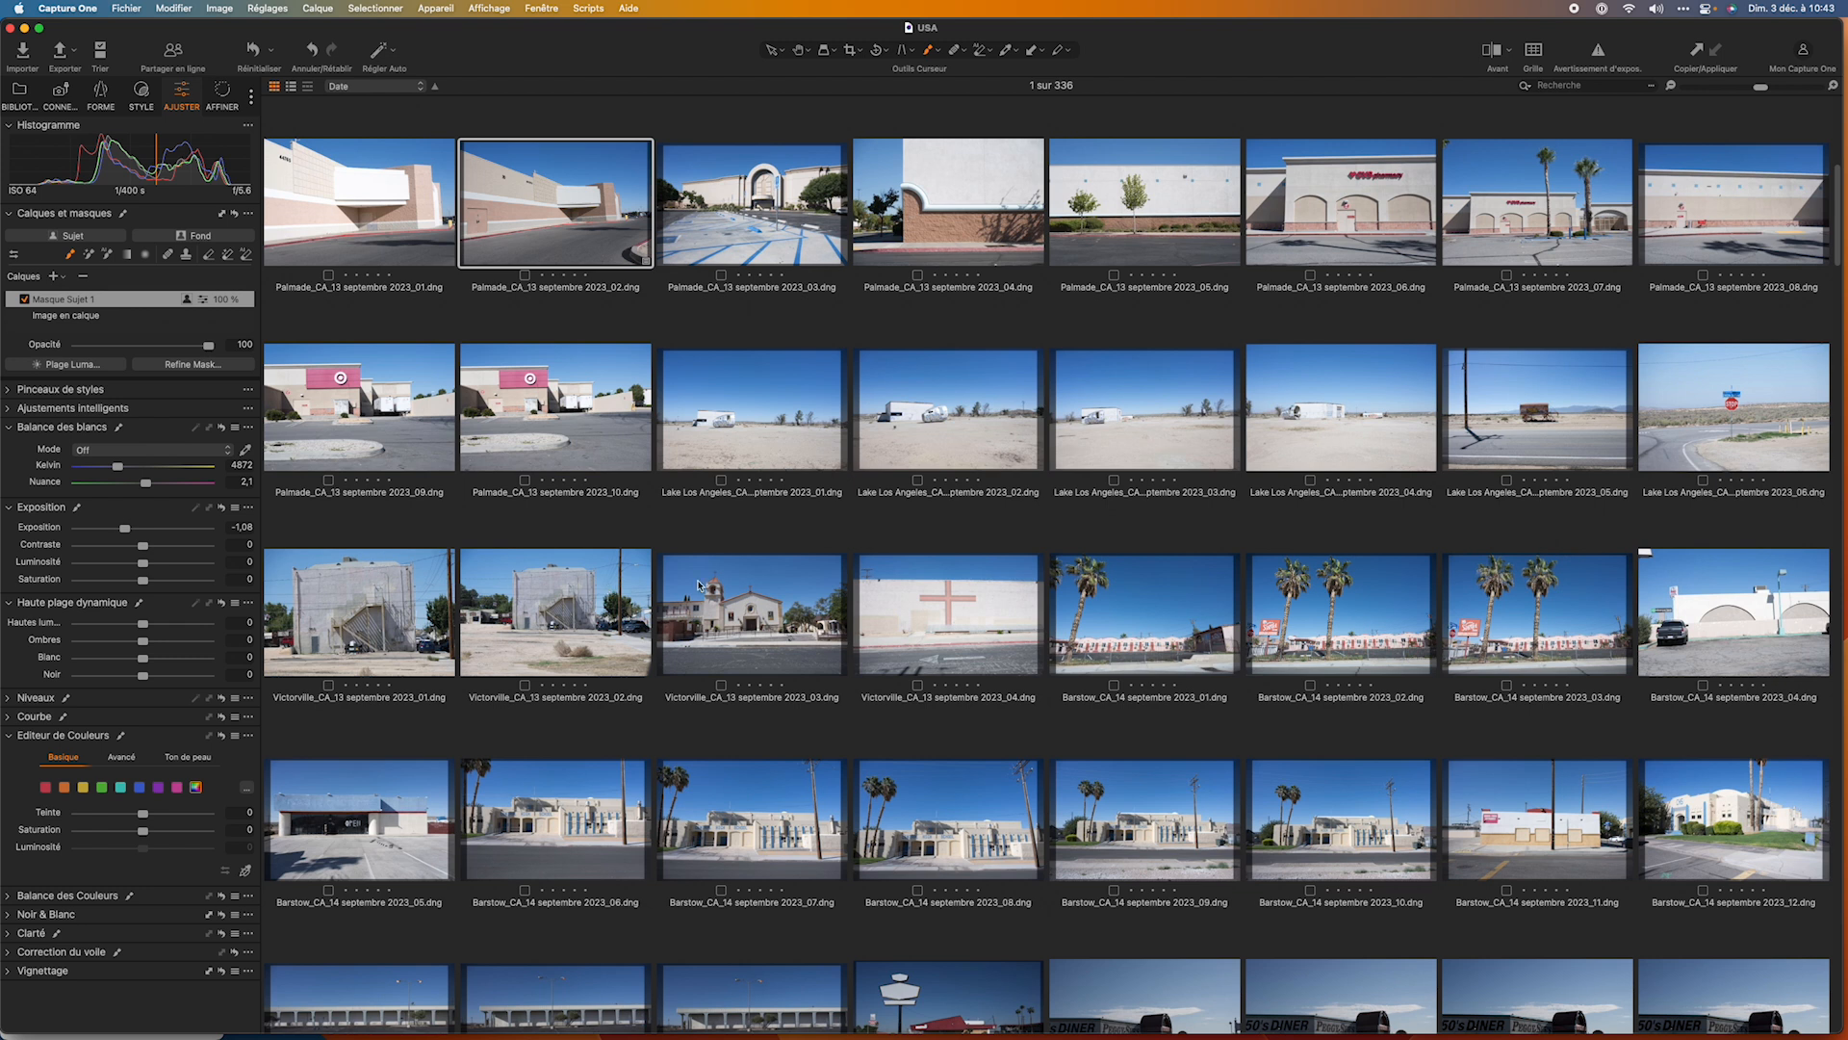
pyautogui.scroll(-6, 700, 585)
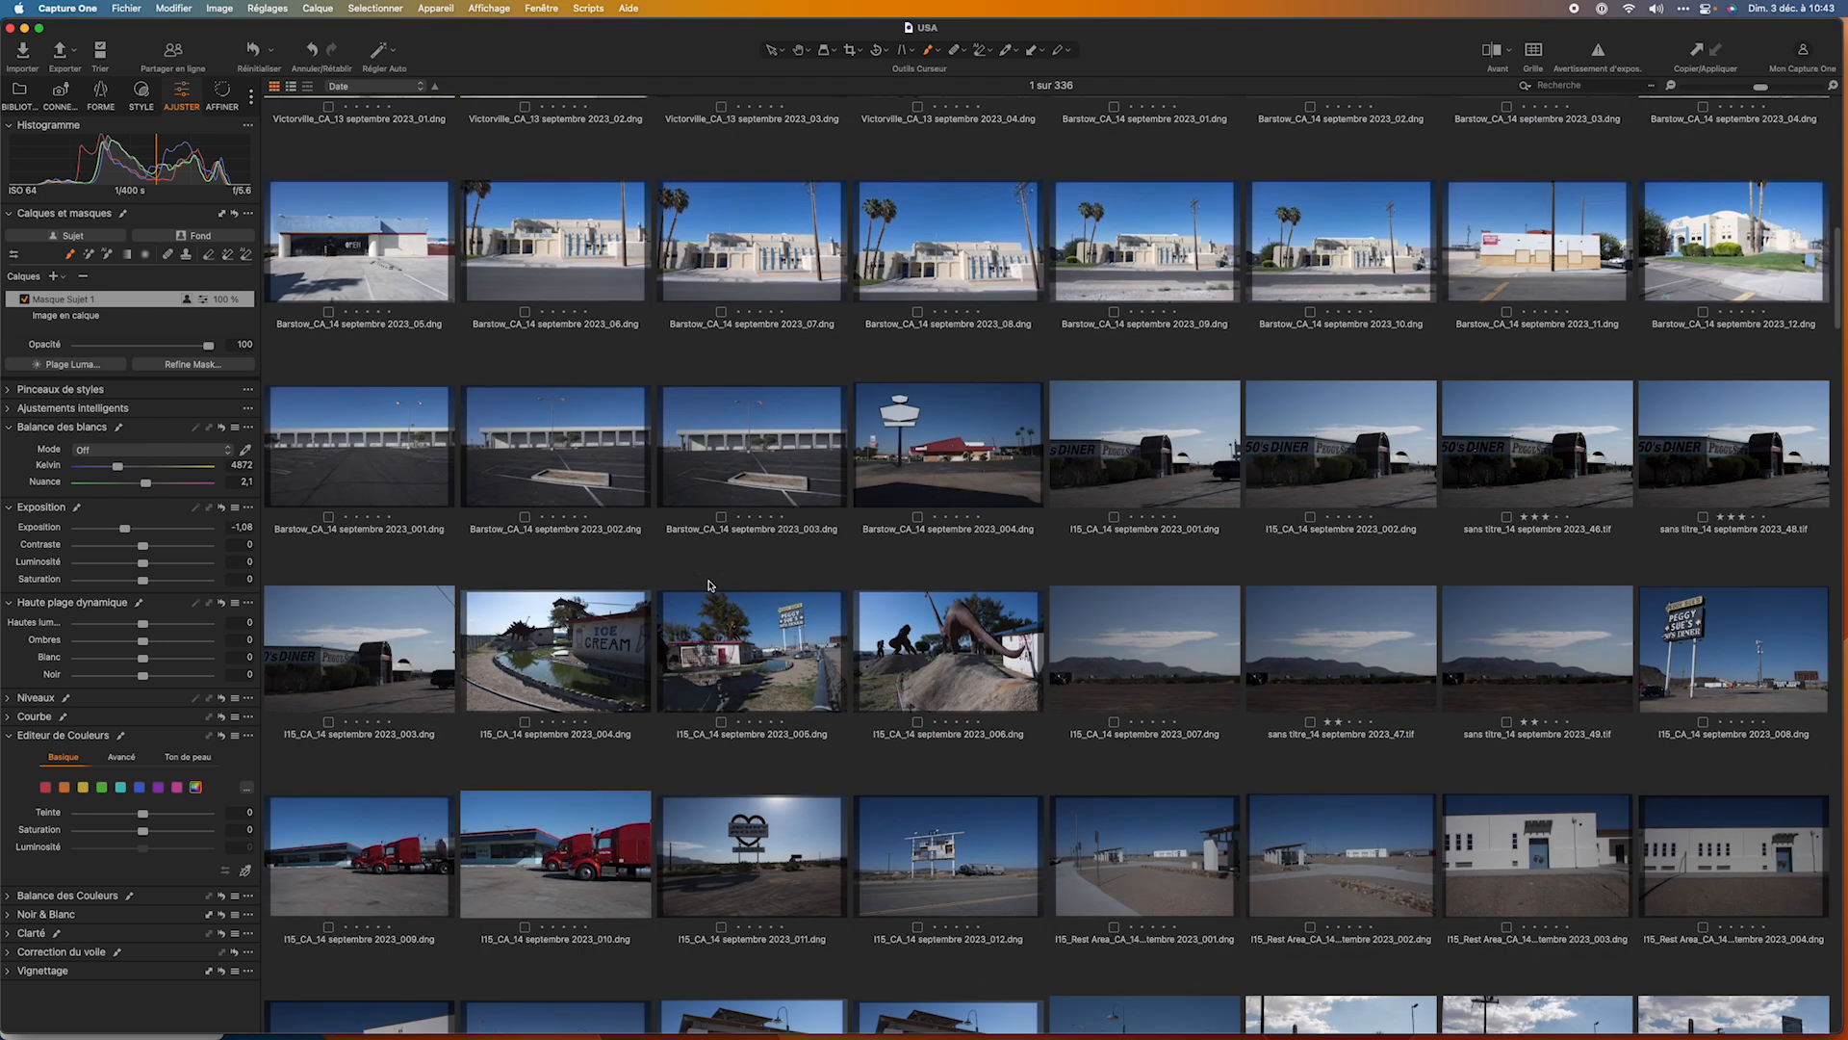
pyautogui.scroll(-1, 709, 584)
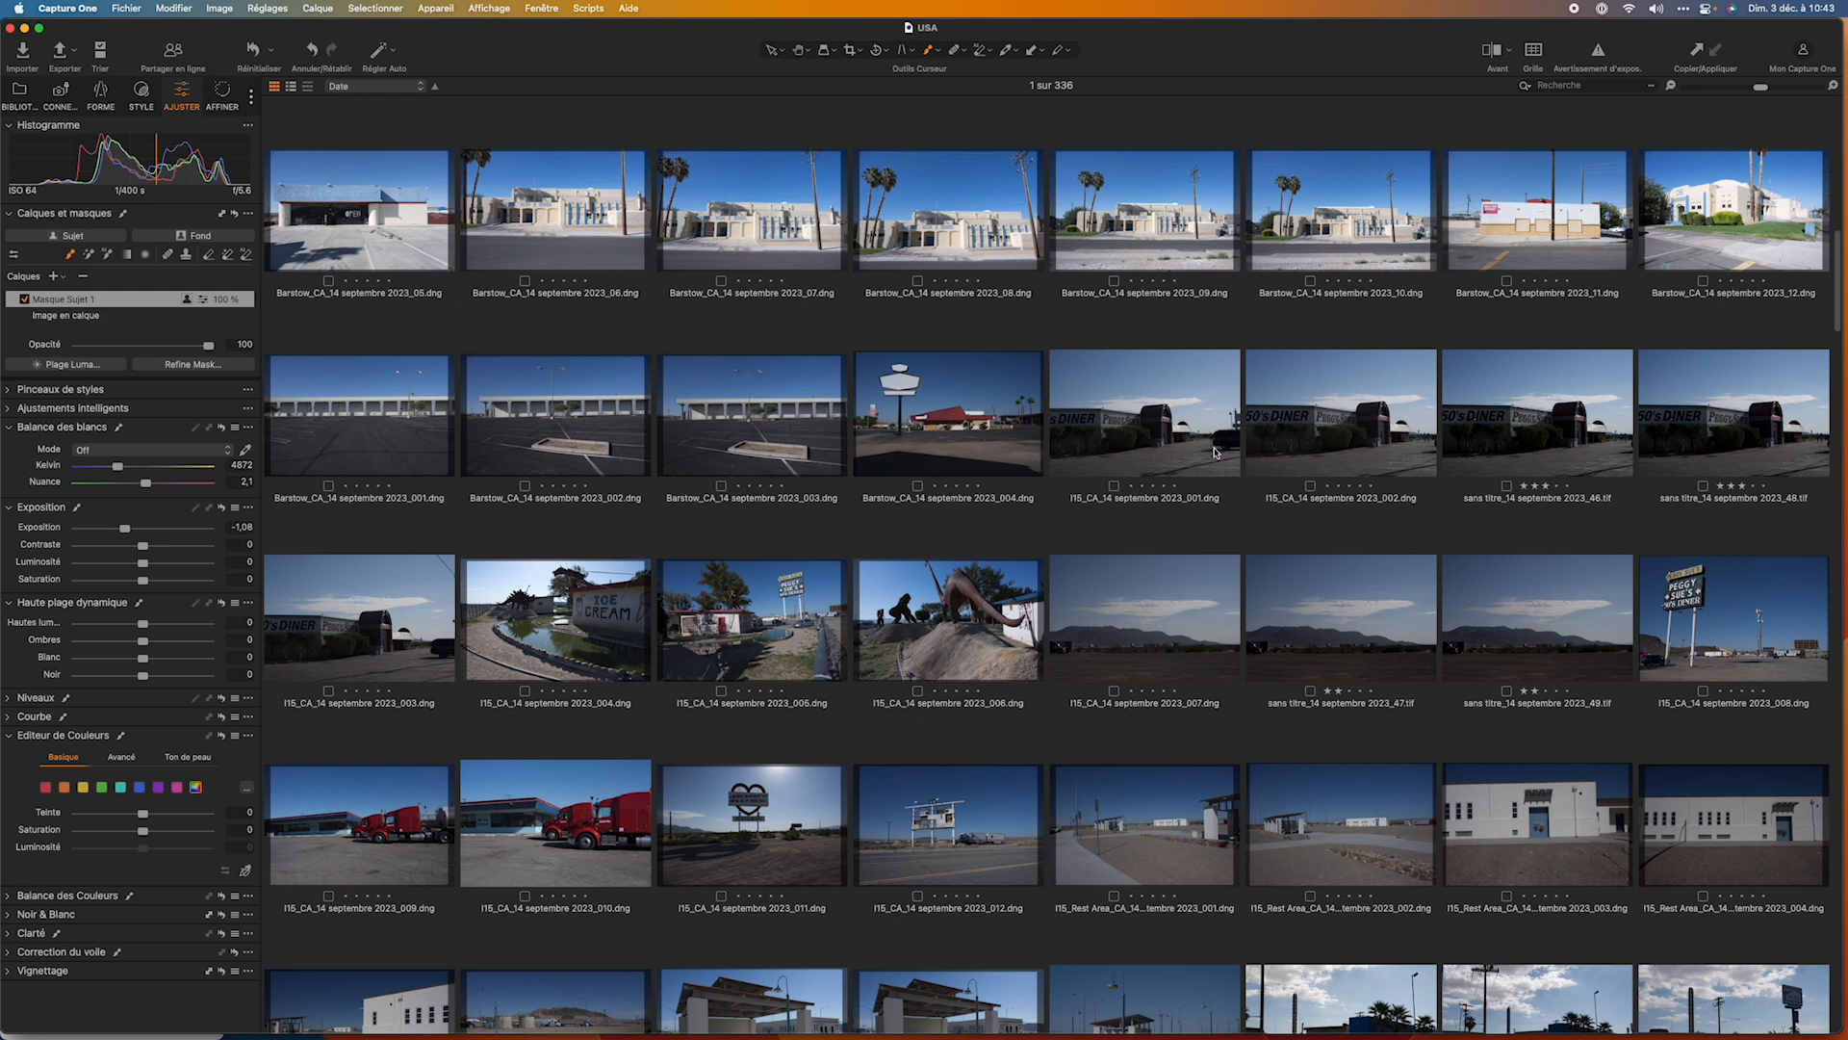
pyautogui.click(1348, 420)
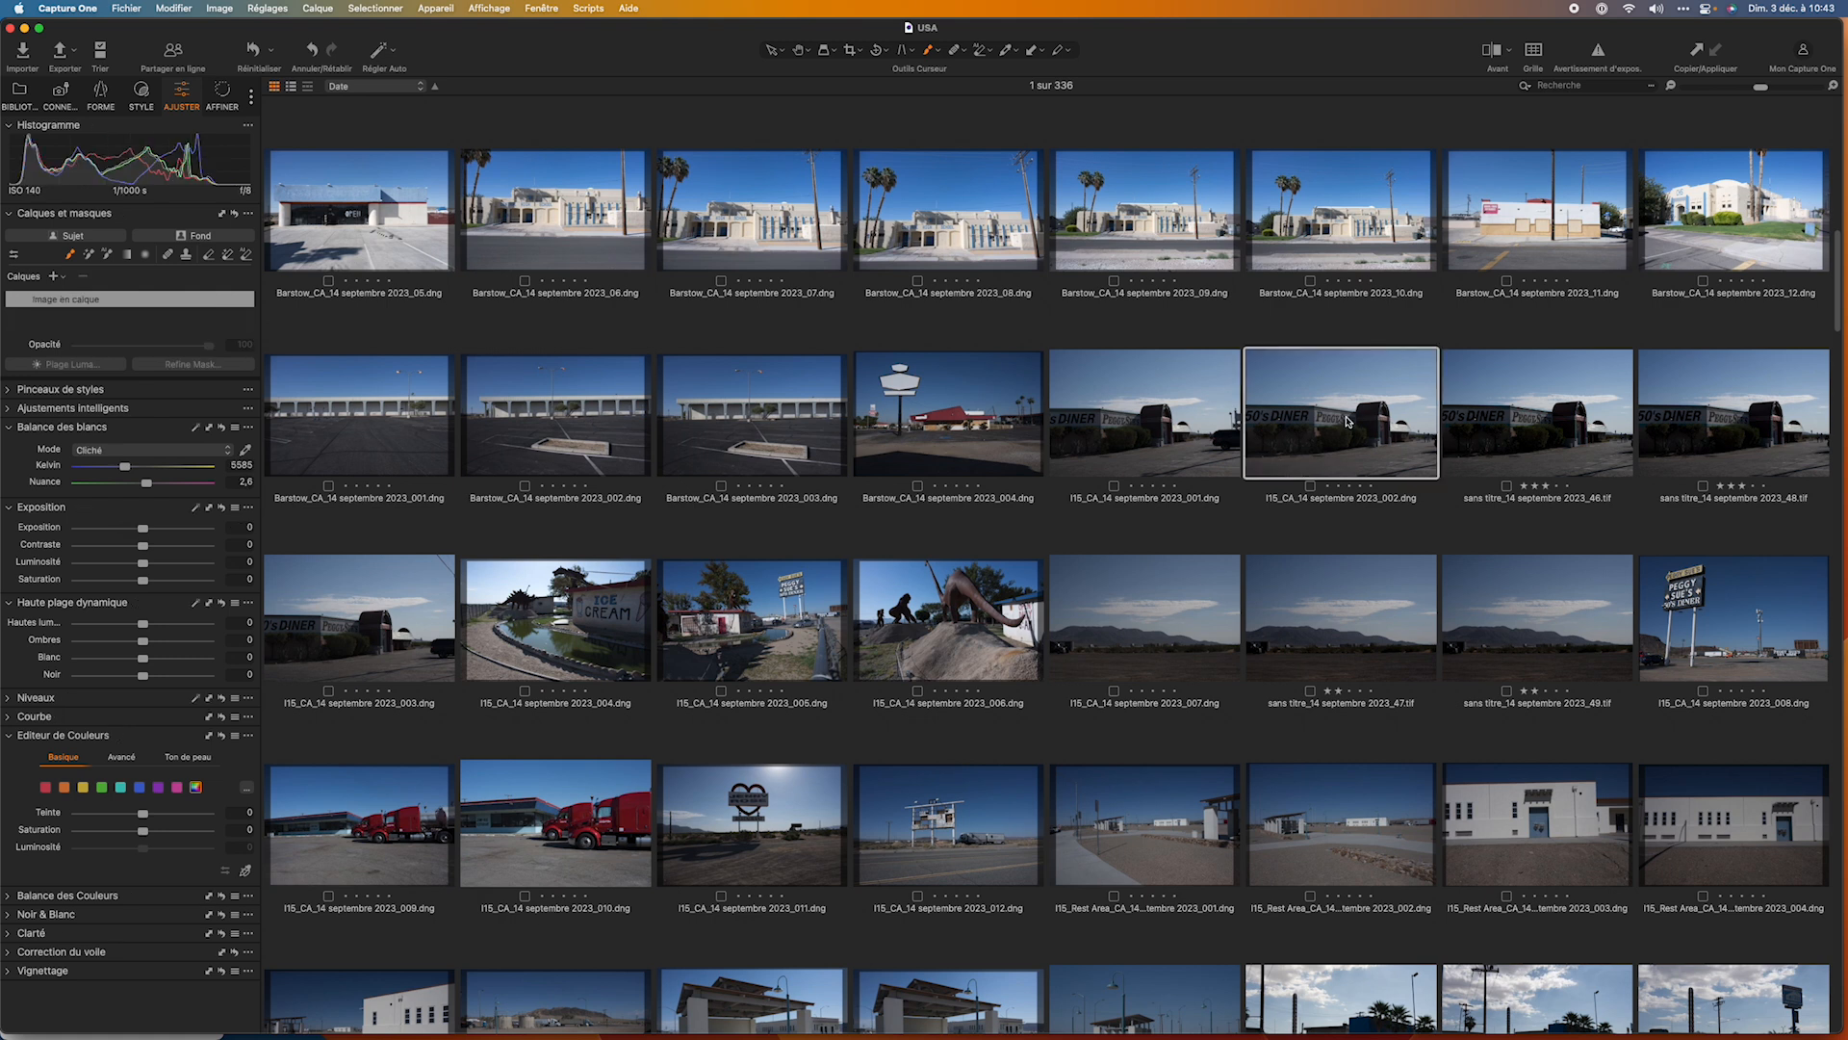
pyautogui.doubleClick(1348, 420)
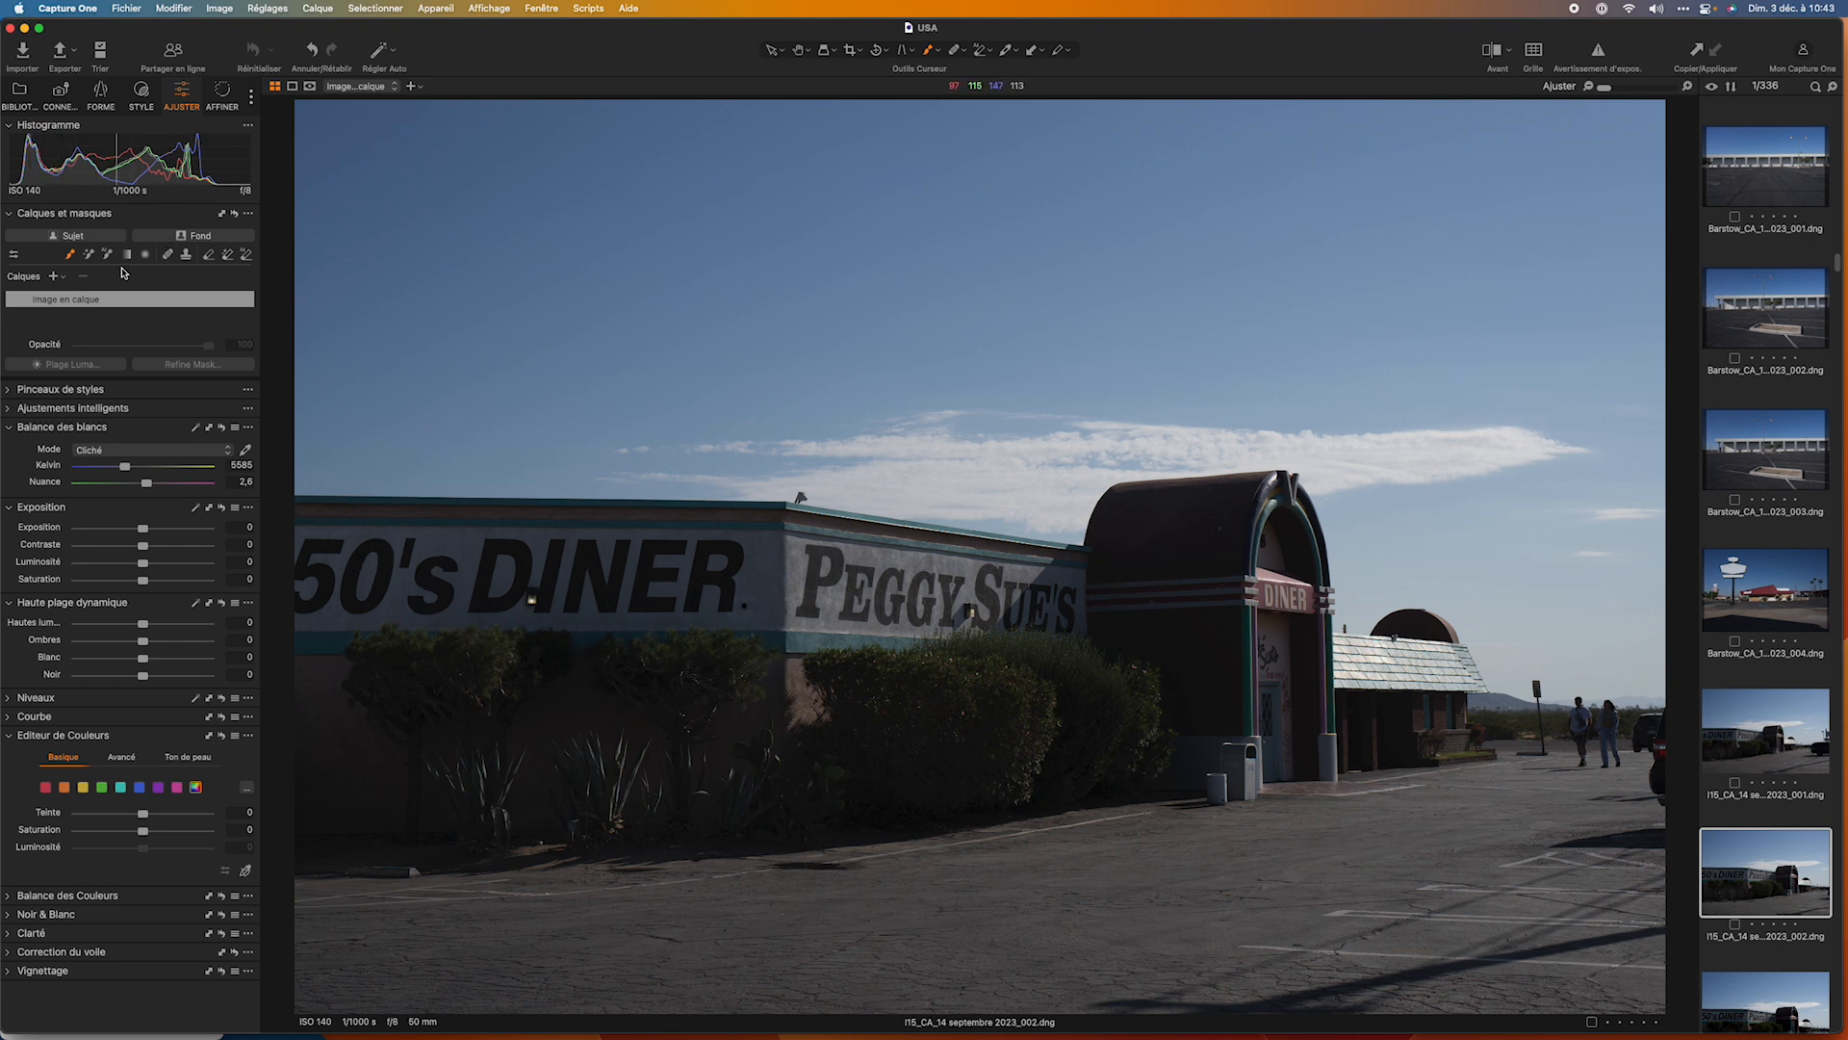
# Create an AI subject mask of the diner and extend it over the whole facade, the bushes and plants in front, and the bins.
pyautogui.click(106, 240)
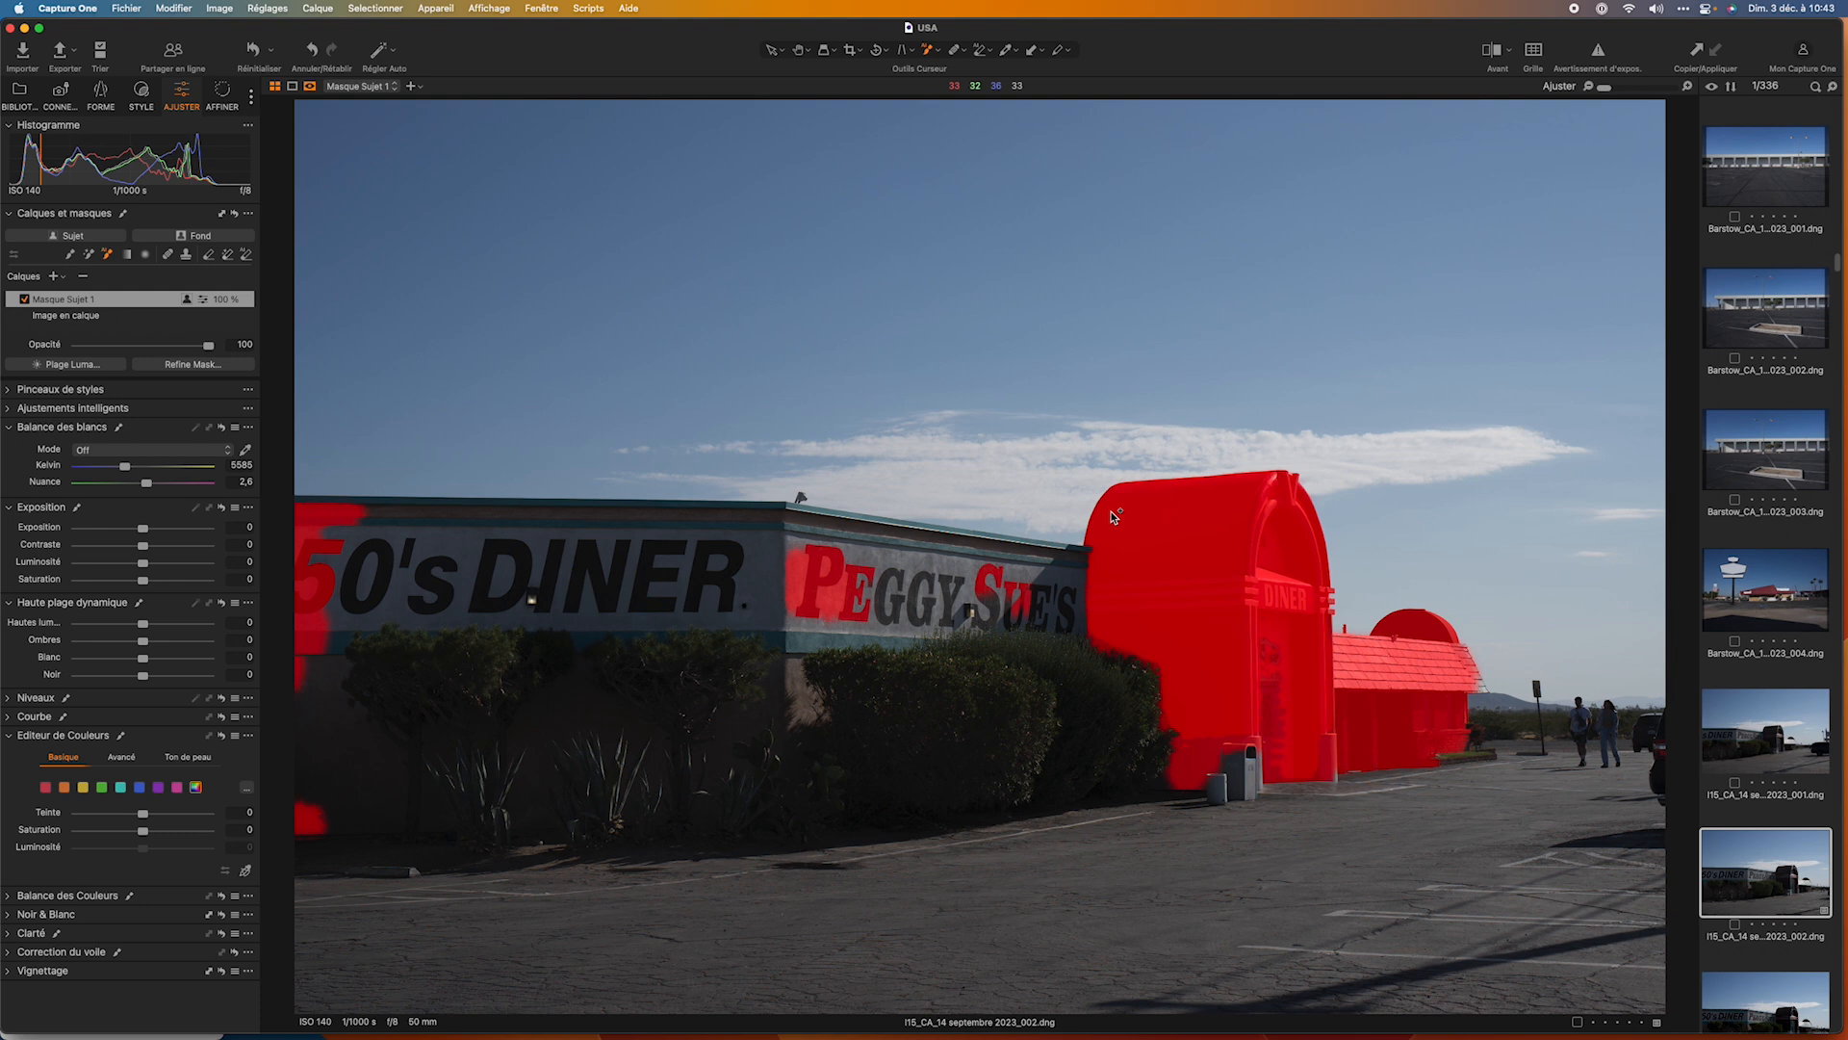
pyautogui.moveTo(1110, 510); pyautogui.dragTo(211, 890)
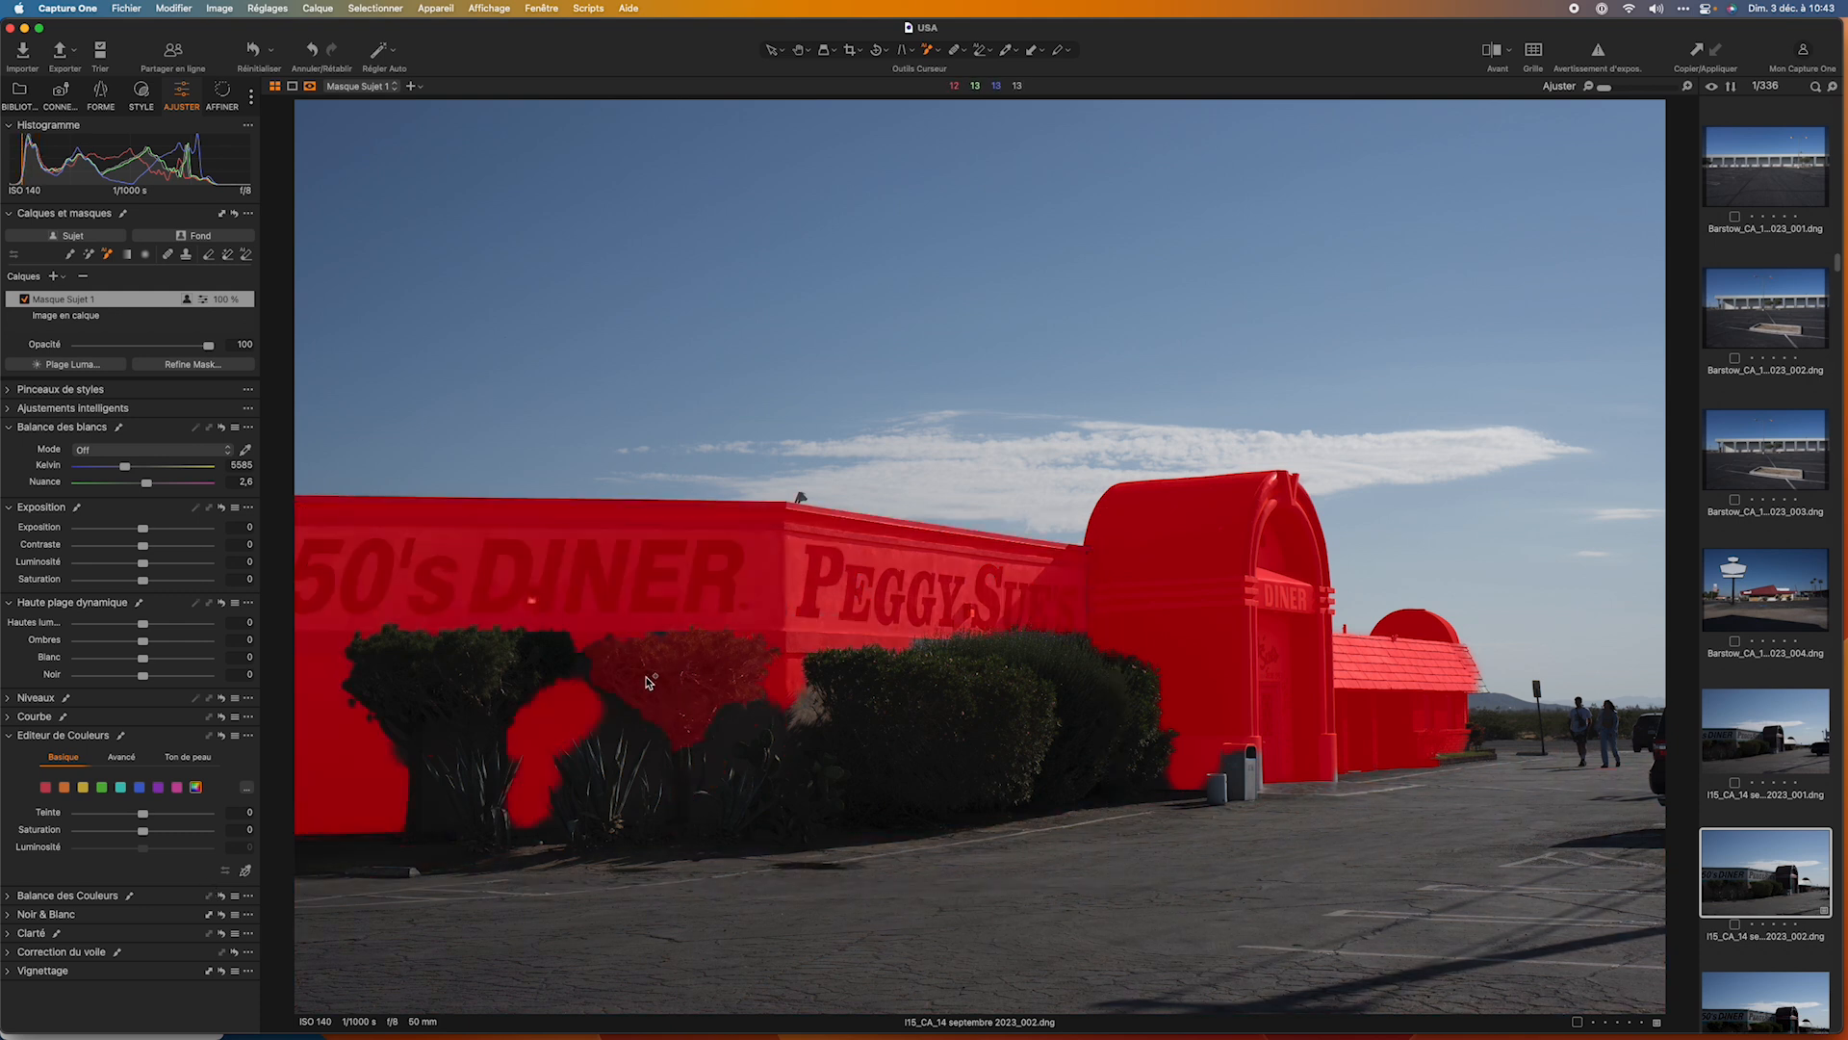
pyautogui.moveTo(329, 614); pyautogui.dragTo(1186, 822)
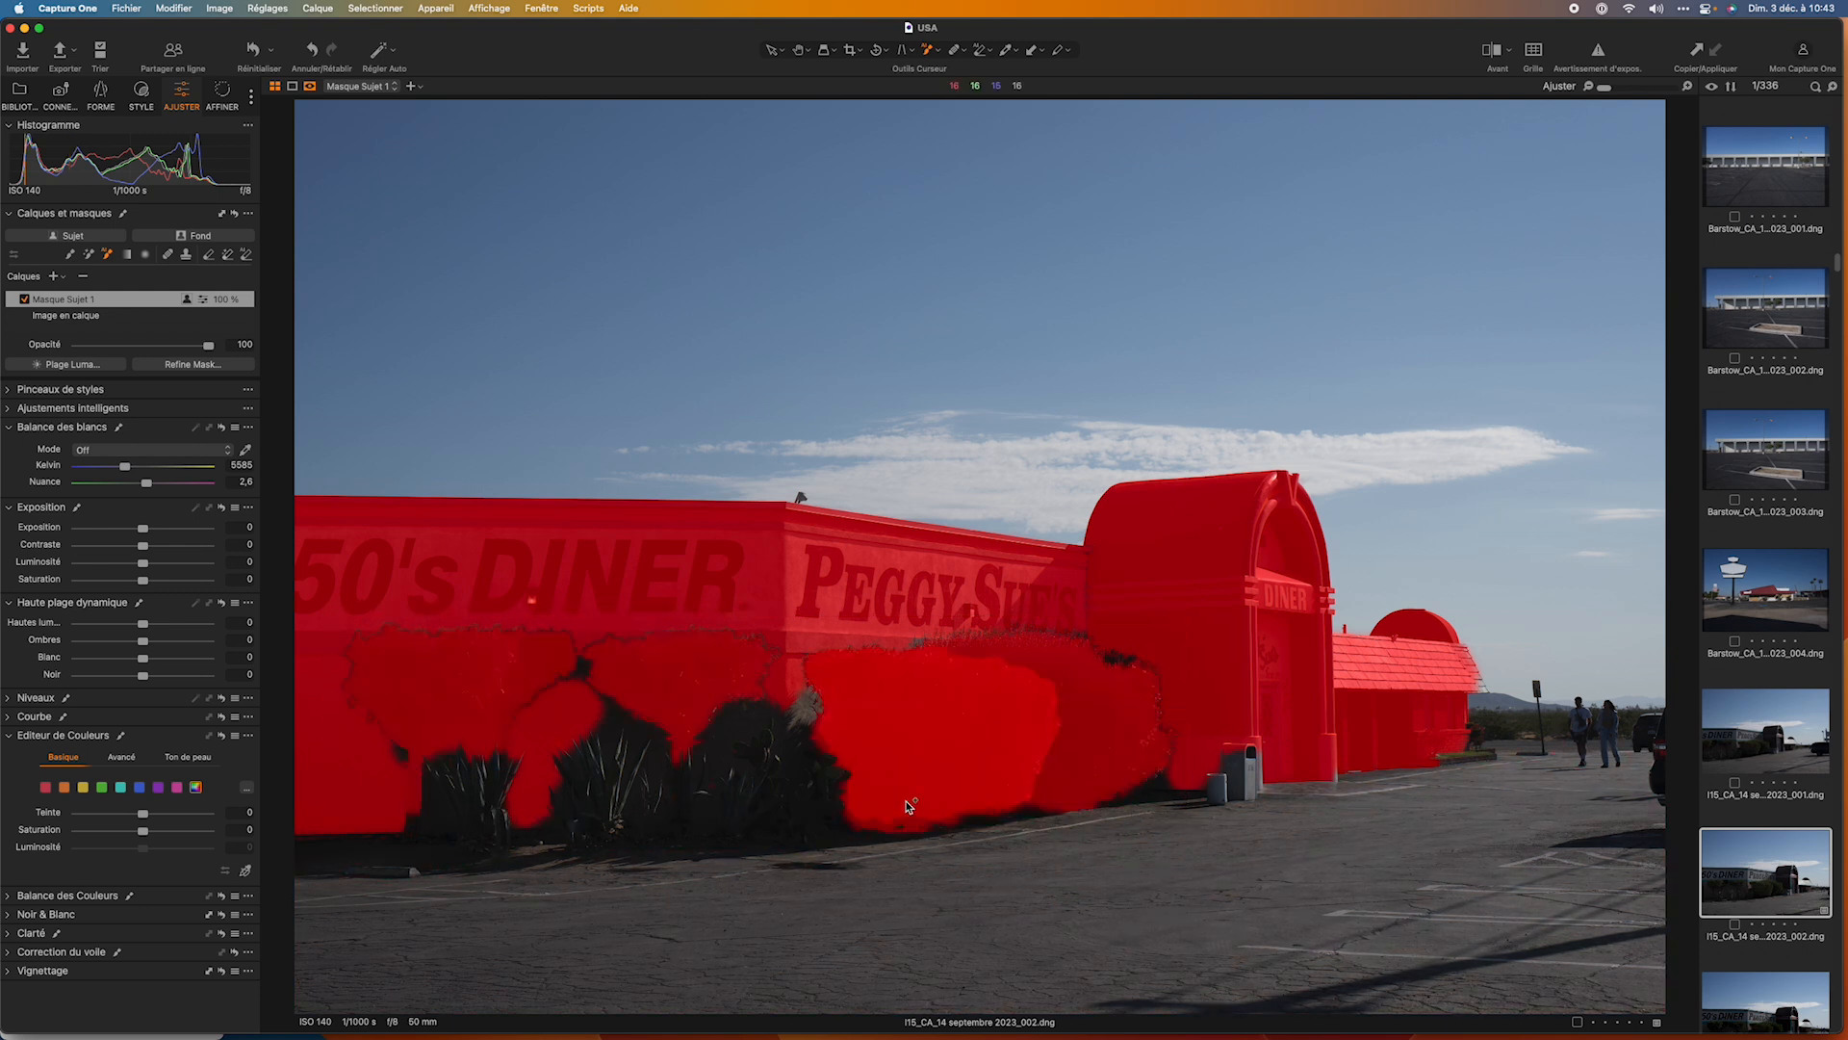
pyautogui.moveTo(346, 734); pyautogui.dragTo(1002, 879)
pyautogui.moveTo(496, 621); pyautogui.dragTo(881, 807)
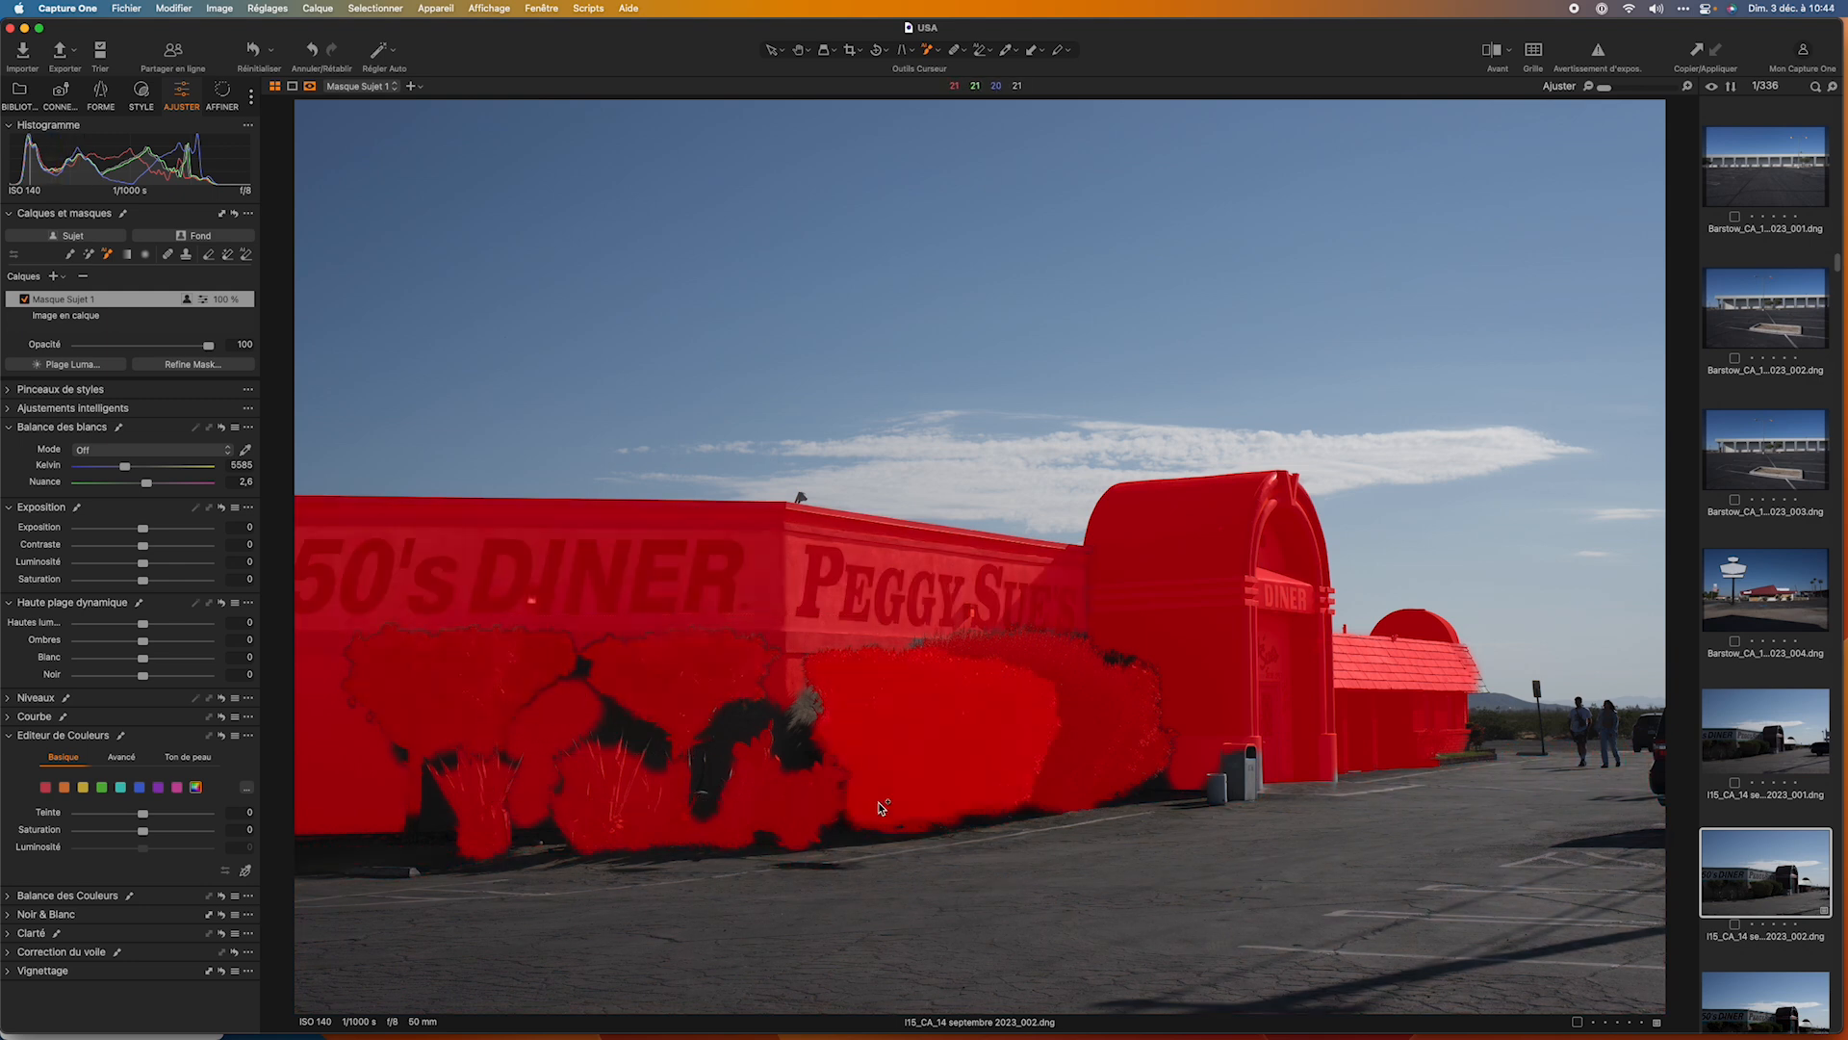
pyautogui.moveTo(321, 607); pyautogui.dragTo(1001, 880)
pyautogui.press('super+z')
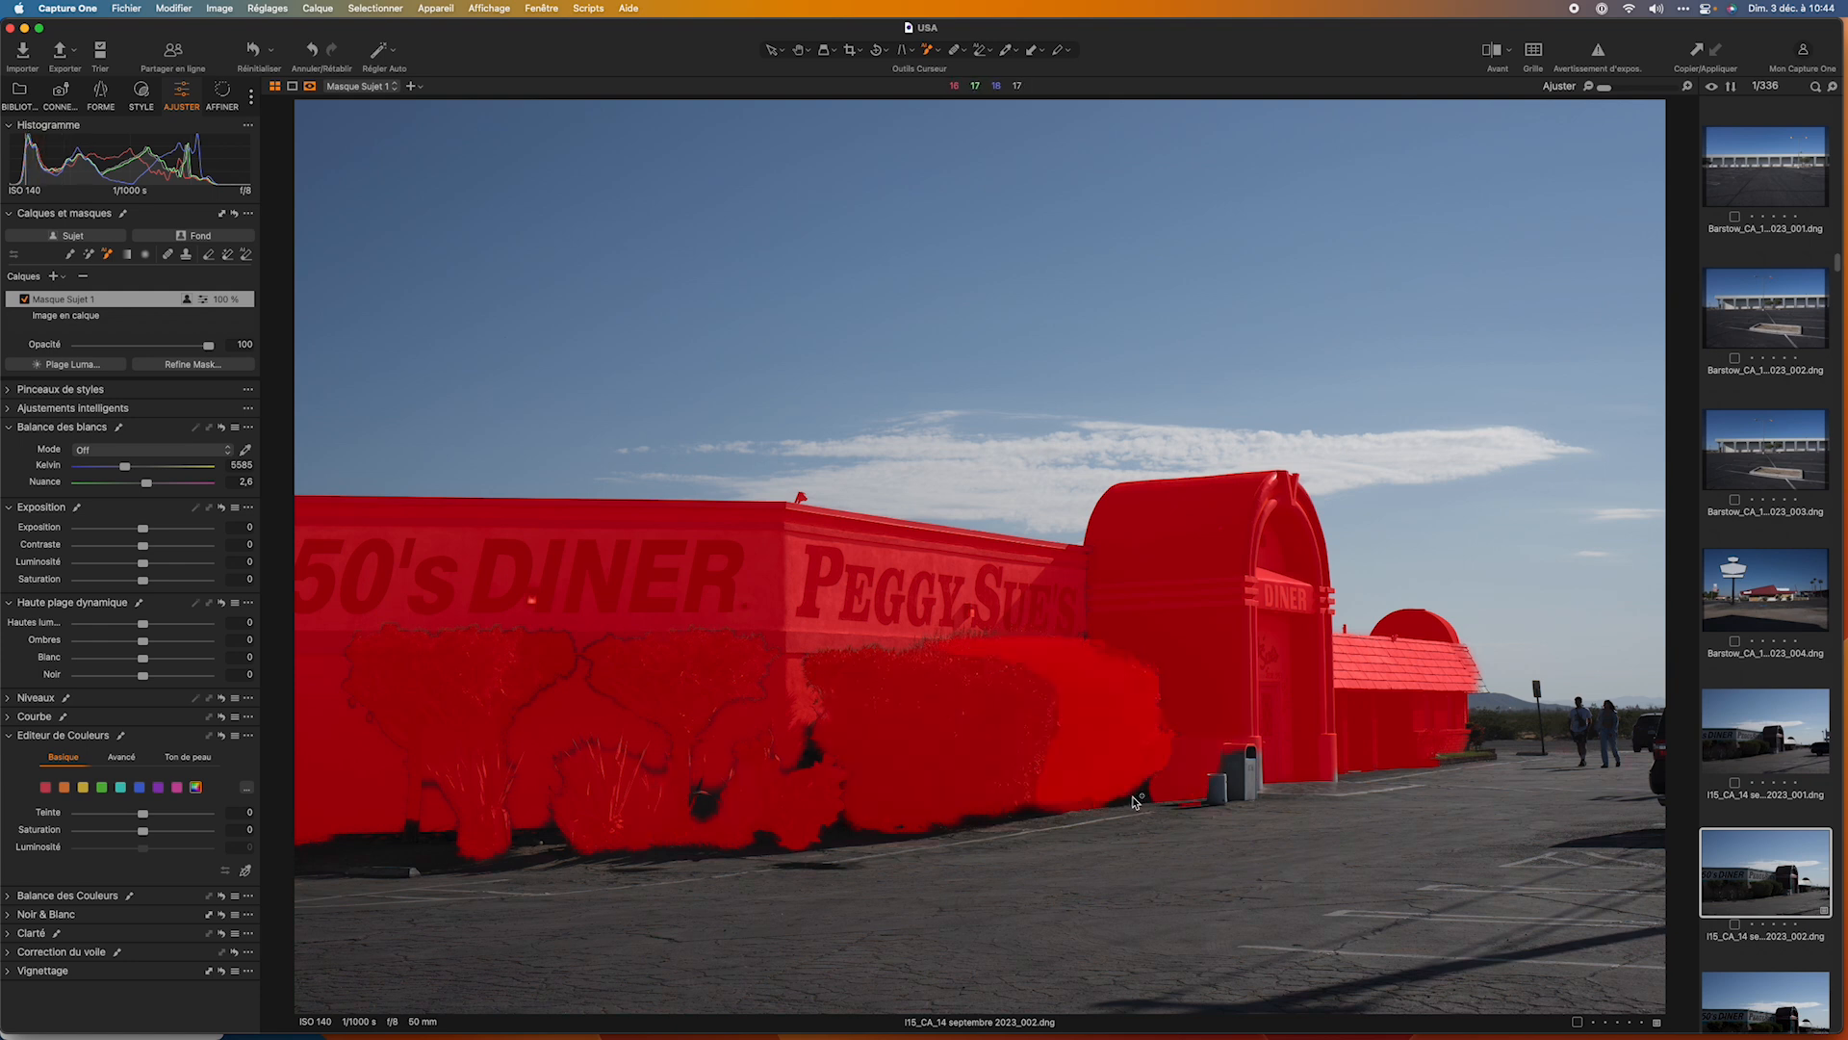
pyautogui.click(963, 824)
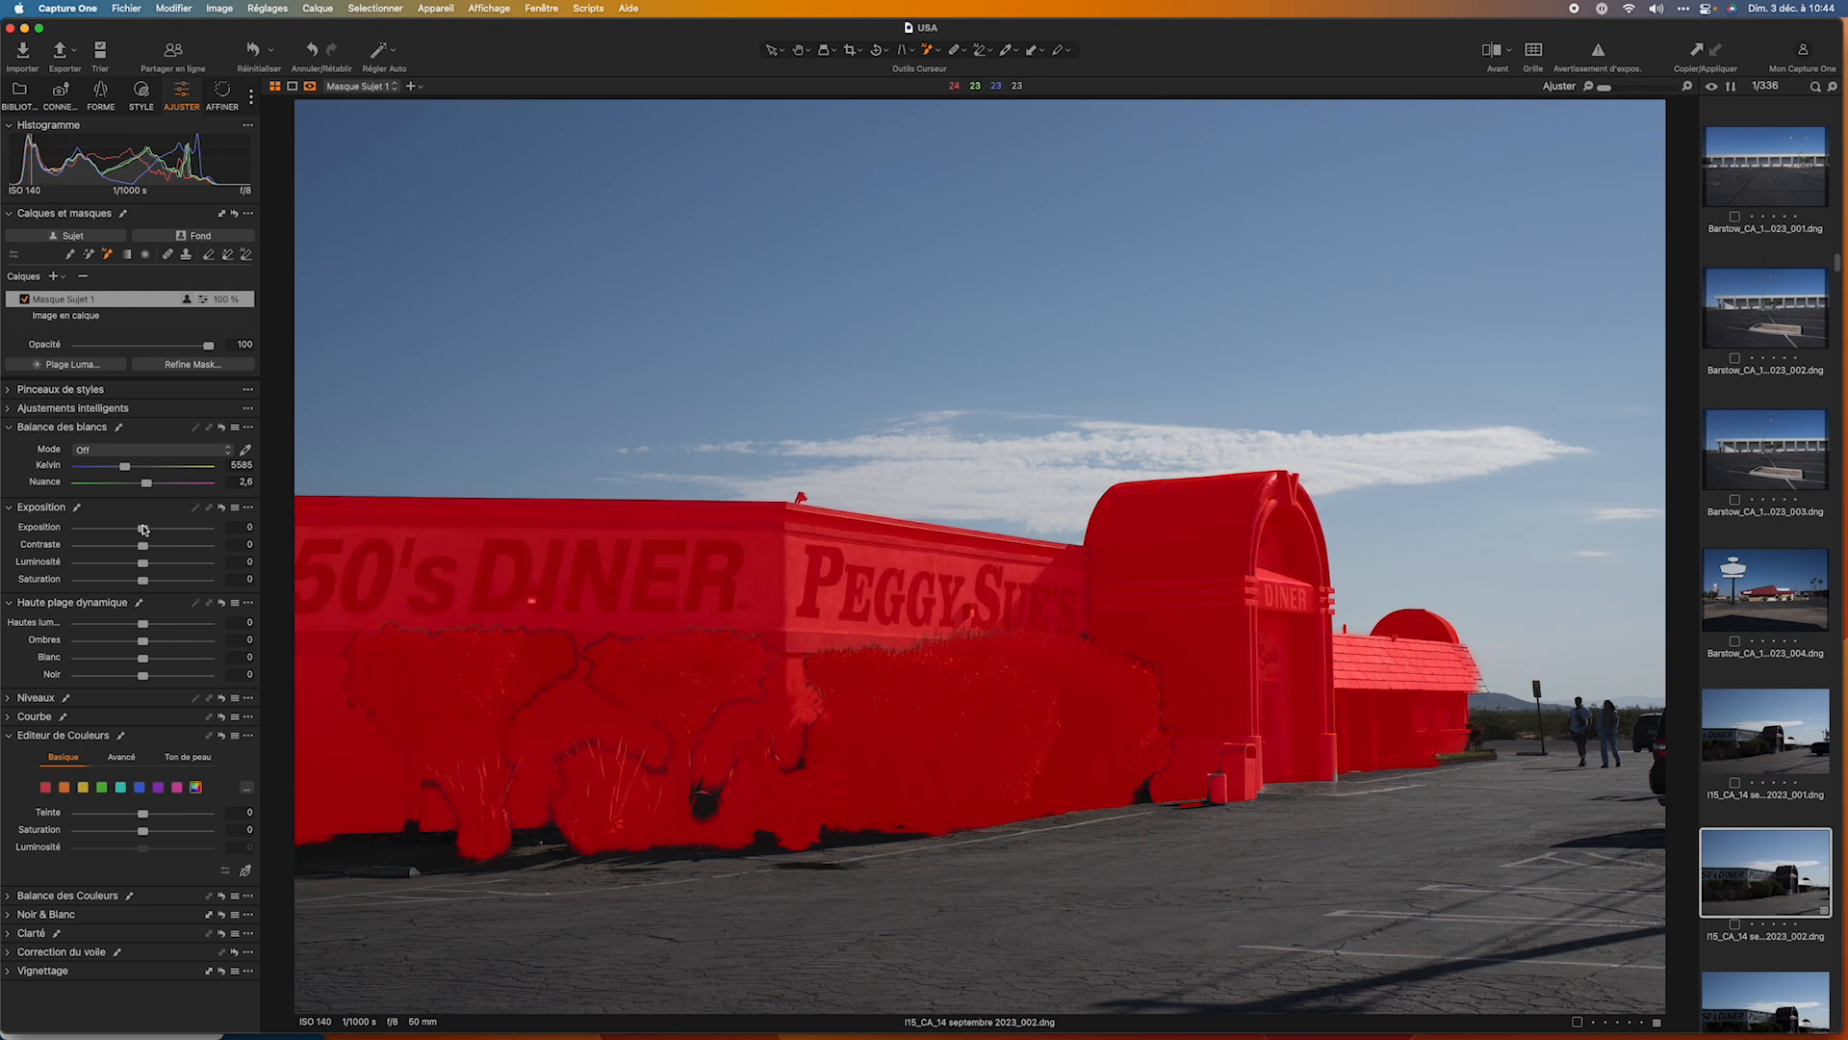
# Set the diner subject mask's exposure to 1.36 and toggle the mask overlay to compare.
pyautogui.moveTo(143, 529); pyautogui.dragTo(164, 535)
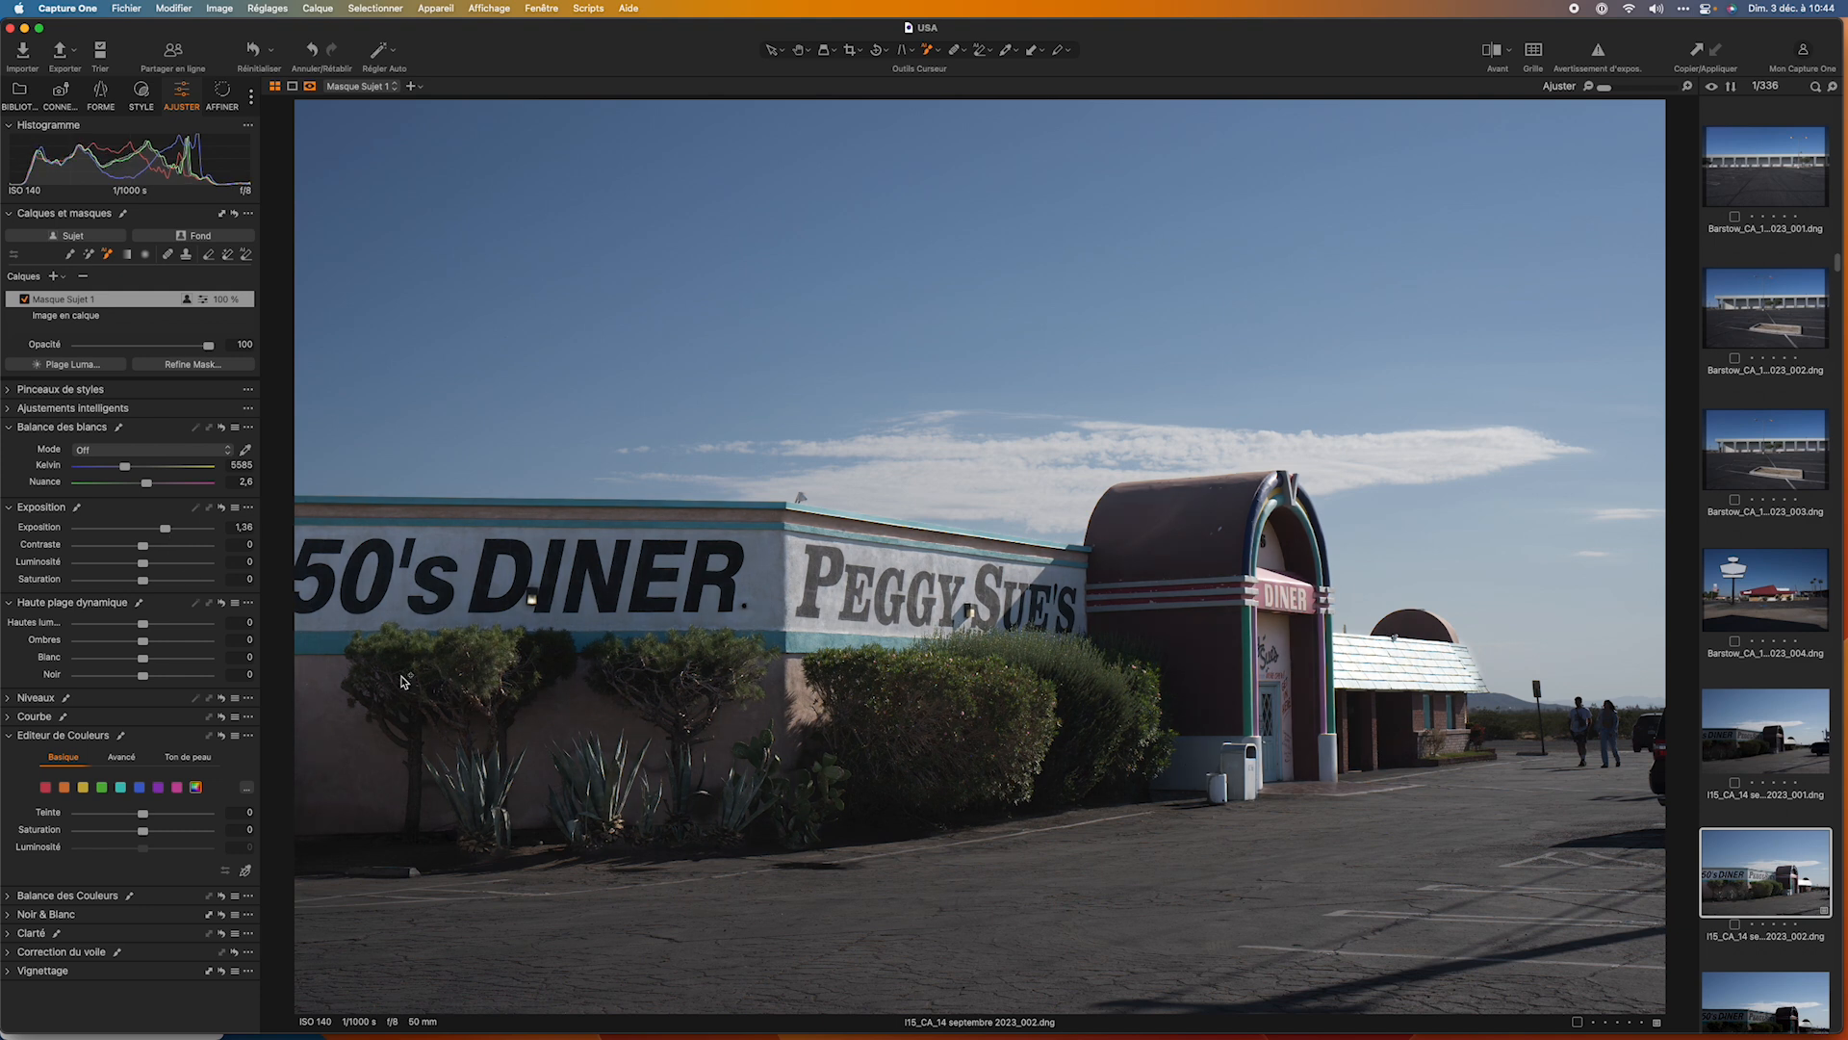
pyautogui.press('m')
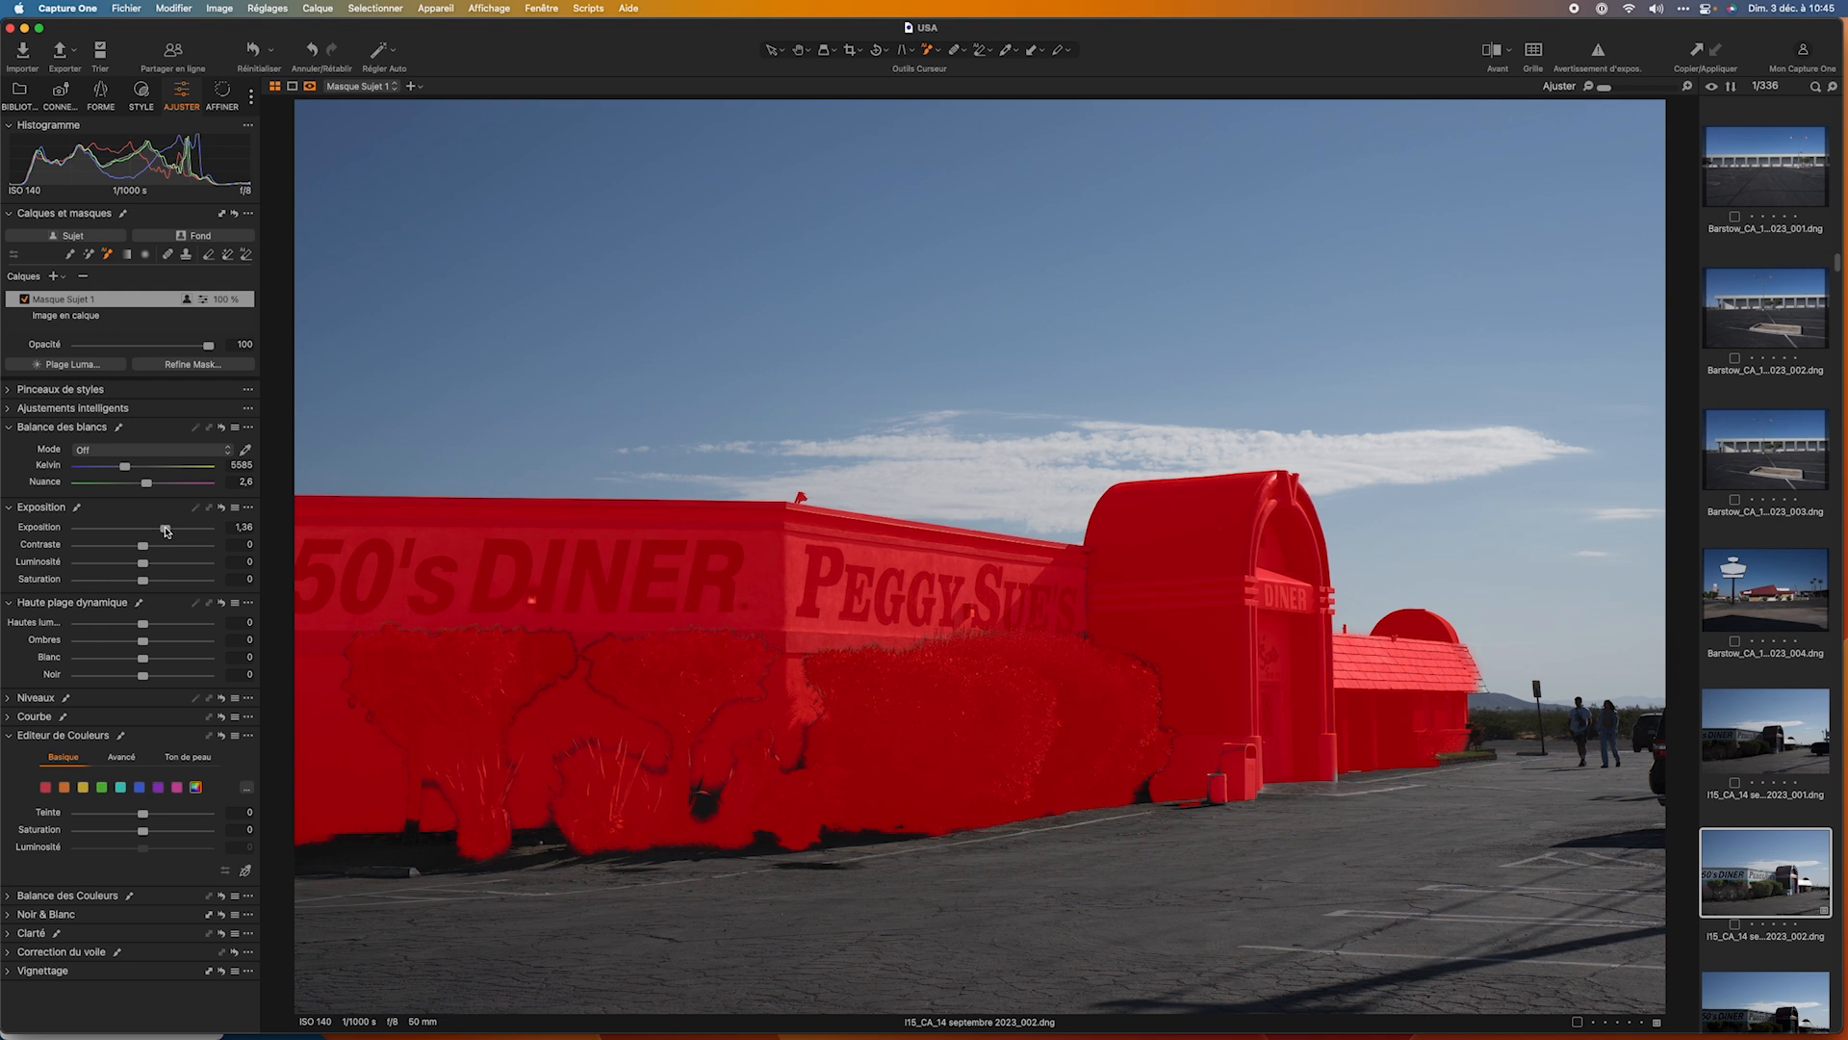
pyautogui.moveTo(164, 529); pyautogui.dragTo(163, 529)
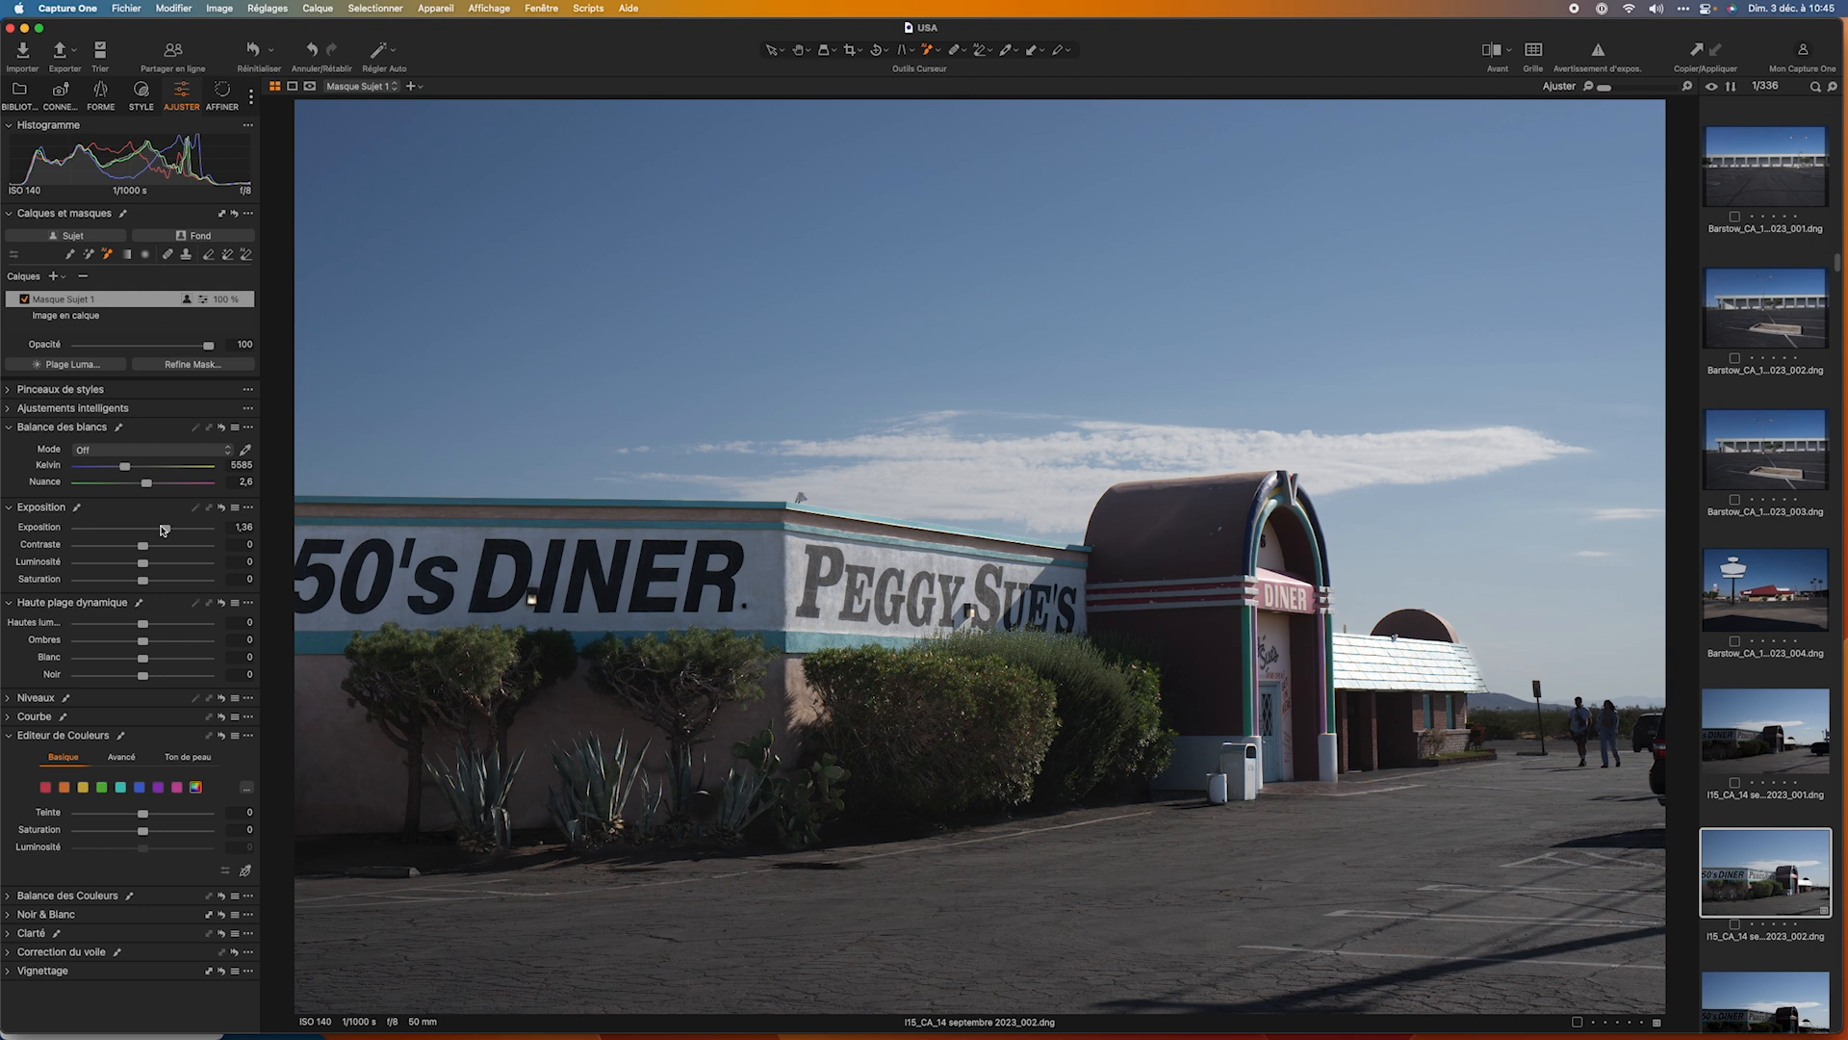
pyautogui.press('m')
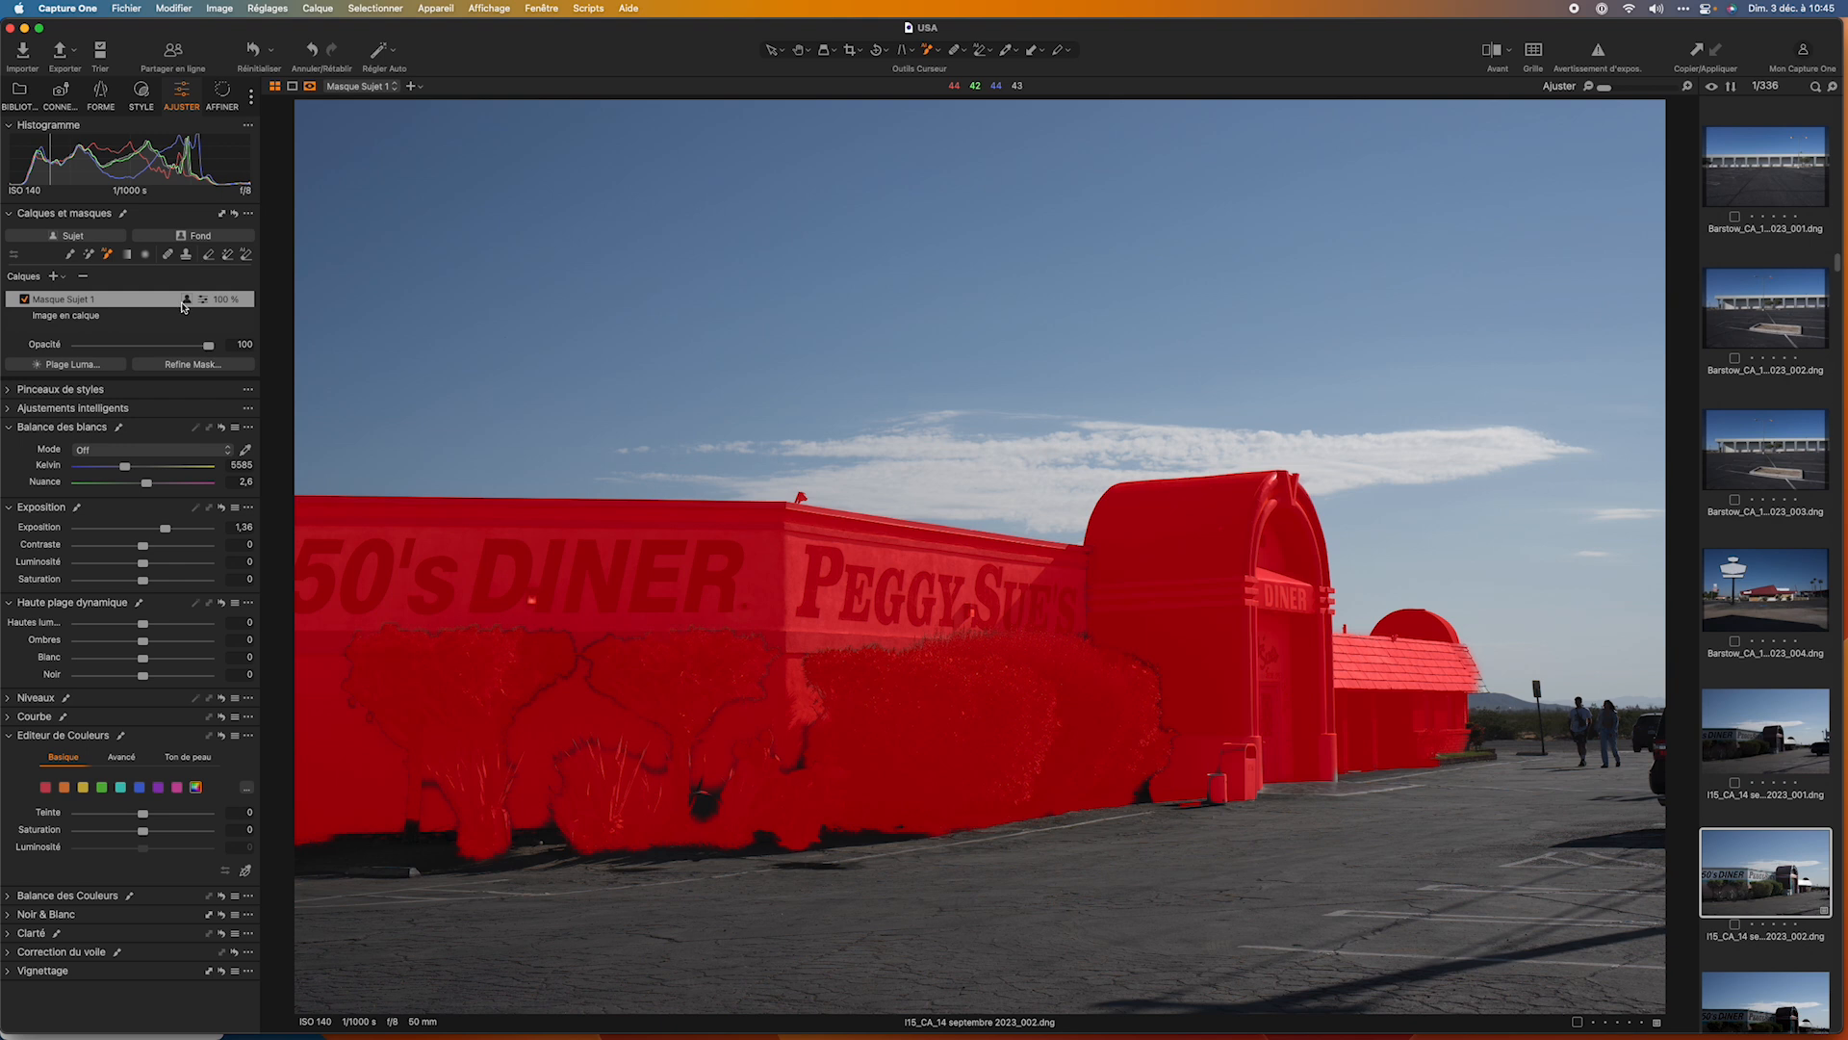
# Disable the diner's subject mask layer and create an AI background mask.
pyautogui.click(24, 299)
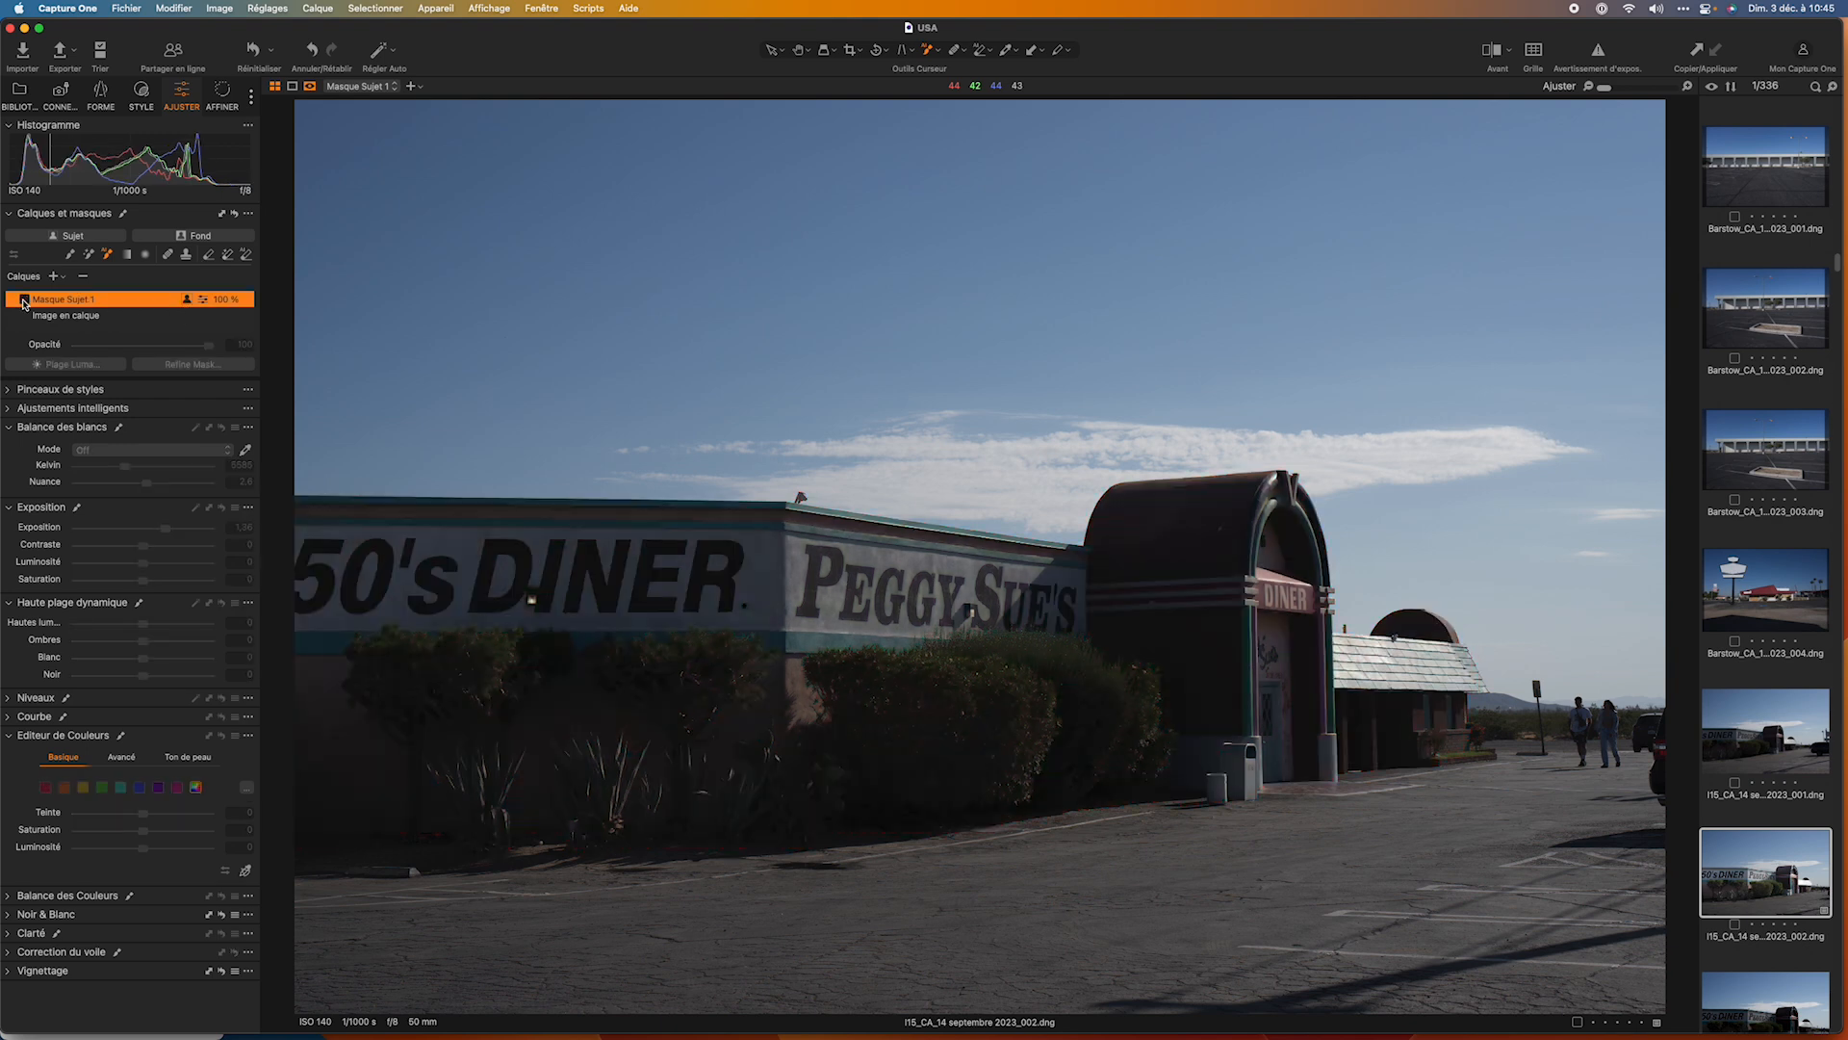
pyautogui.click(207, 240)
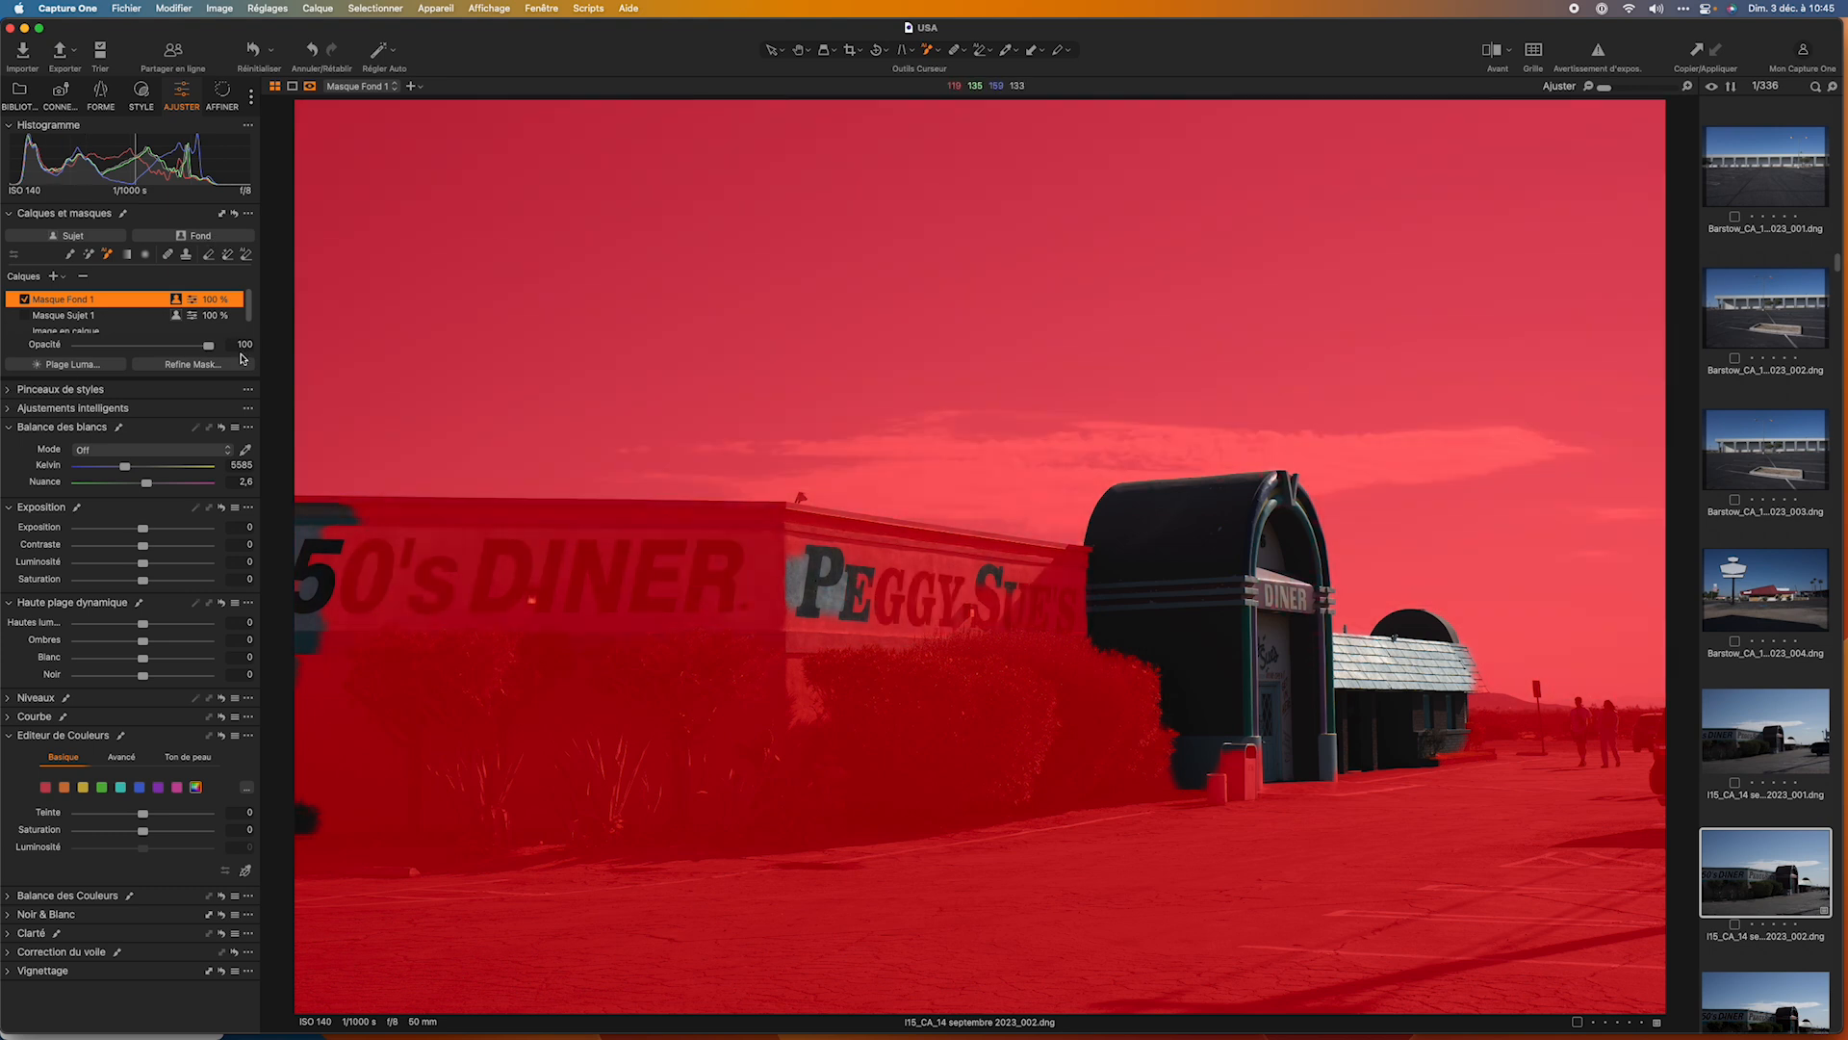
# Erase the sky, the parking lot and the distant landscape with the people from the diner's AI background mask.
pyautogui.click(246, 256)
pyautogui.moveTo(385, 304)
pyautogui.mouseDown()
pyautogui.moveTo(1354, 299)
pyautogui.moveTo(1532, 328)
pyautogui.mouseUp()
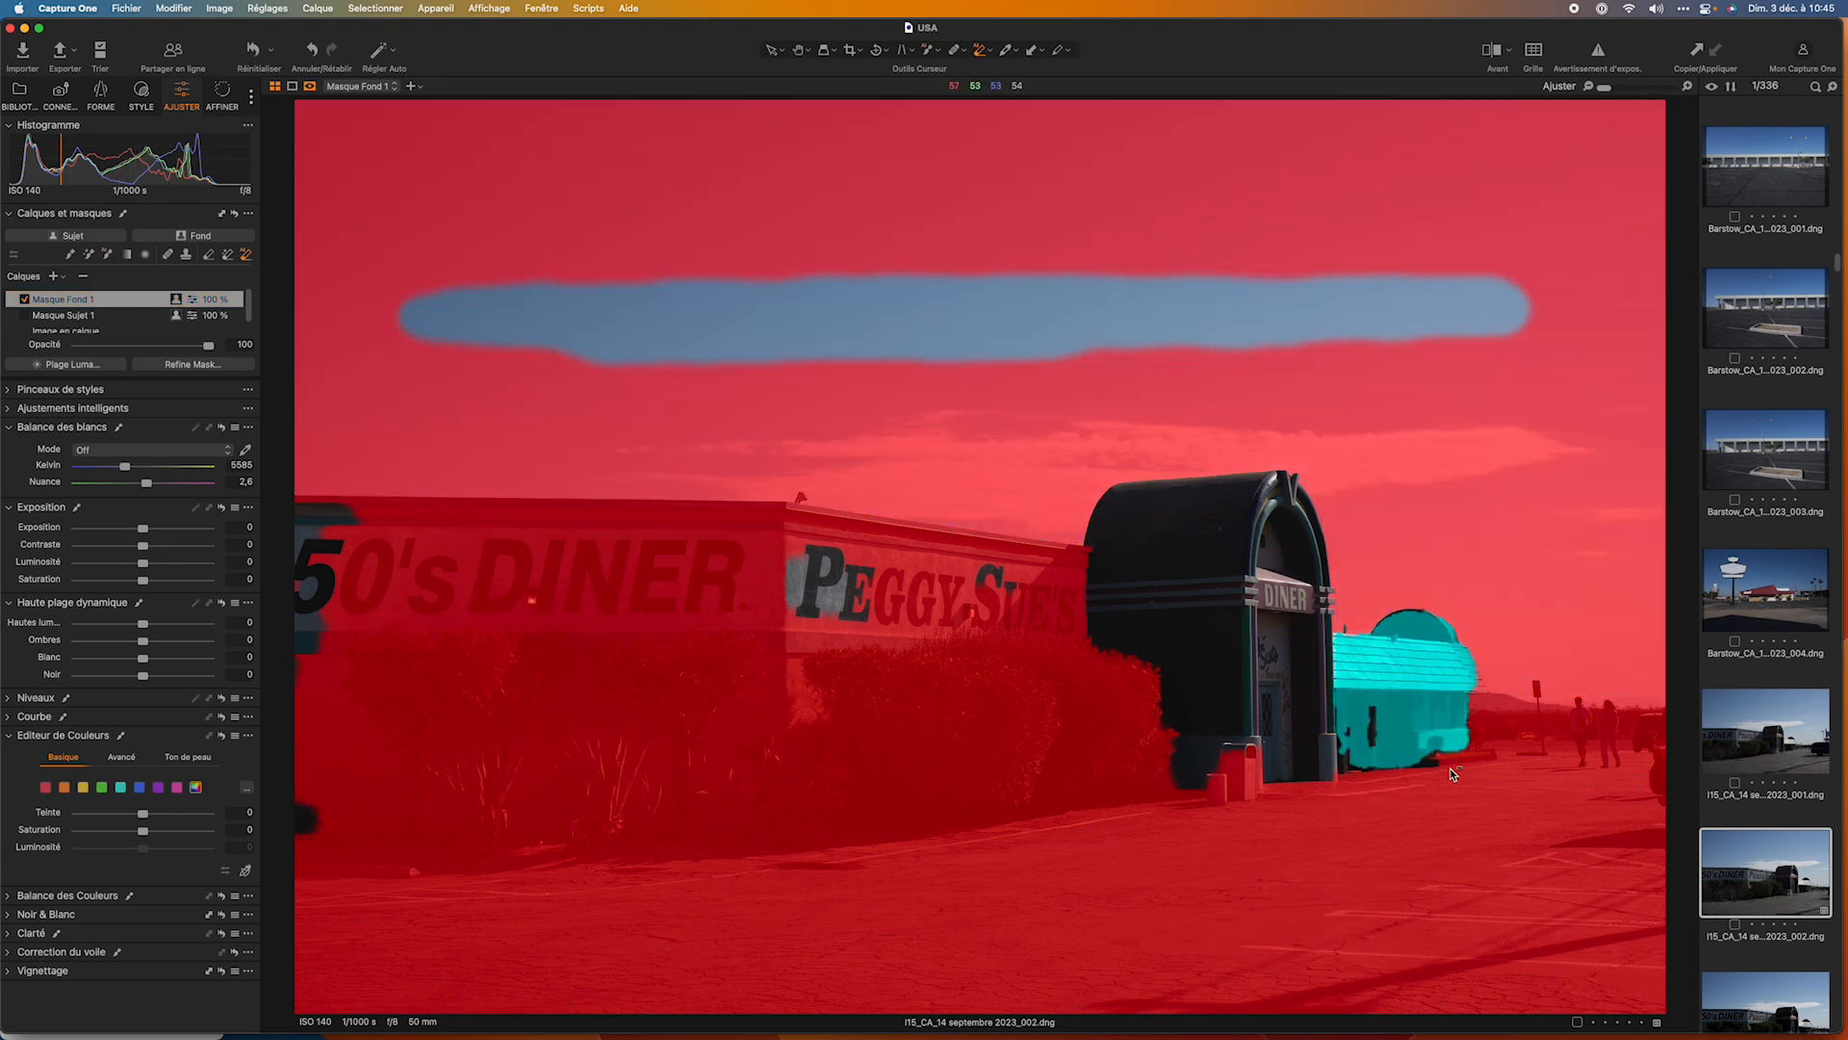
pyautogui.moveTo(1442, 814)
pyautogui.mouseDown()
pyautogui.moveTo(1087, 852)
pyautogui.moveTo(944, 919)
pyautogui.moveTo(1312, 943)
pyautogui.mouseUp()
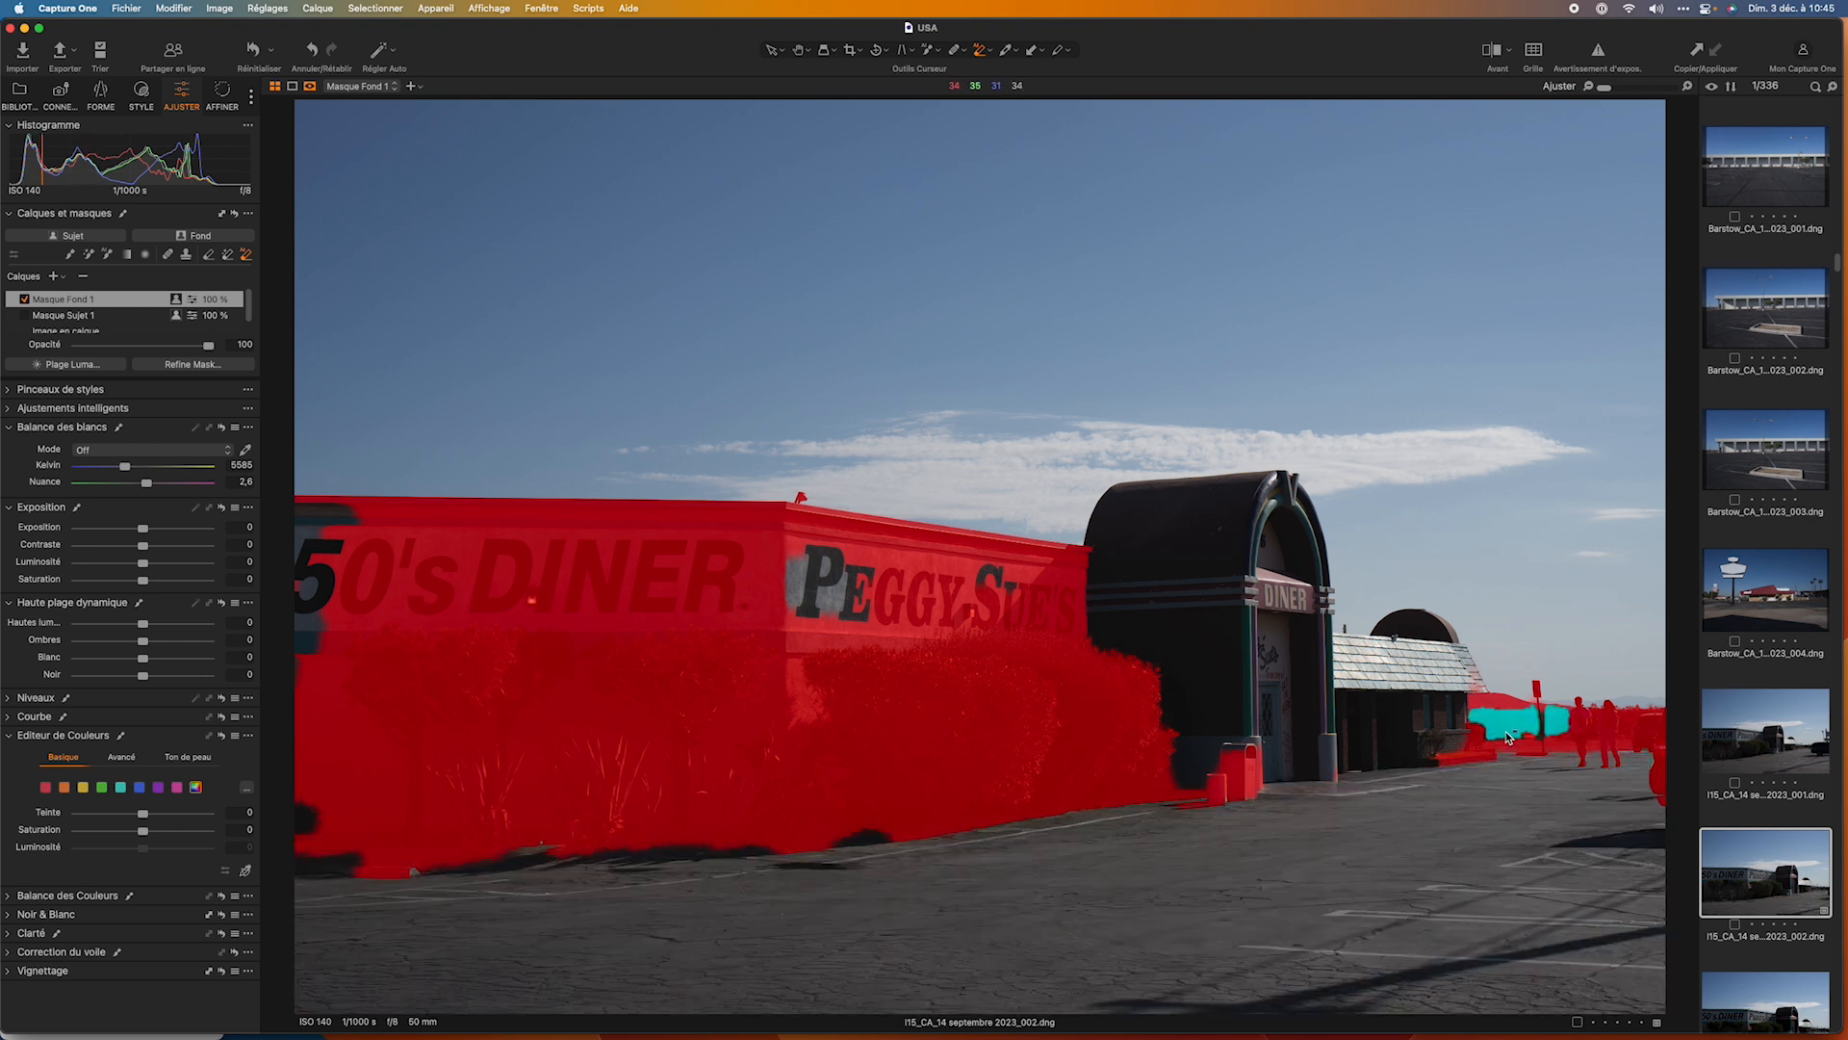
pyautogui.moveTo(1500, 657); pyautogui.dragTo(1534, 787)
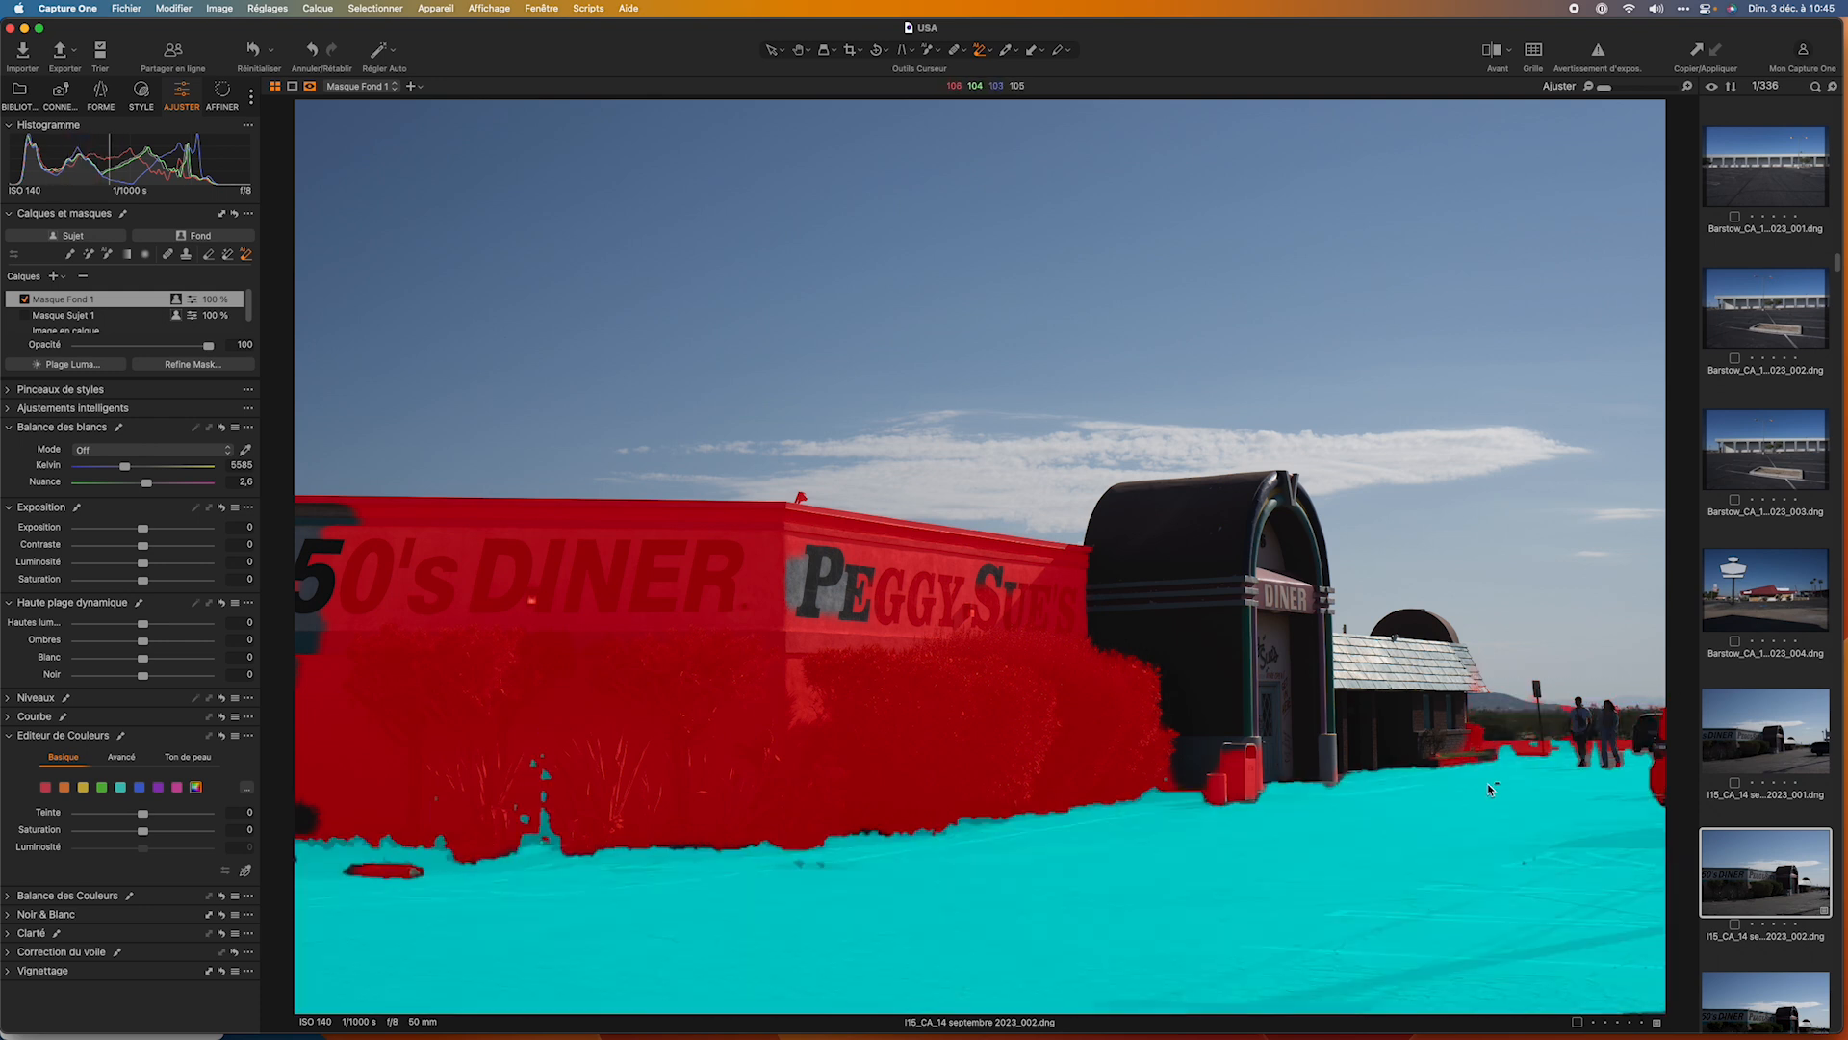
pyautogui.moveTo(1482, 756); pyautogui.dragTo(1543, 731)
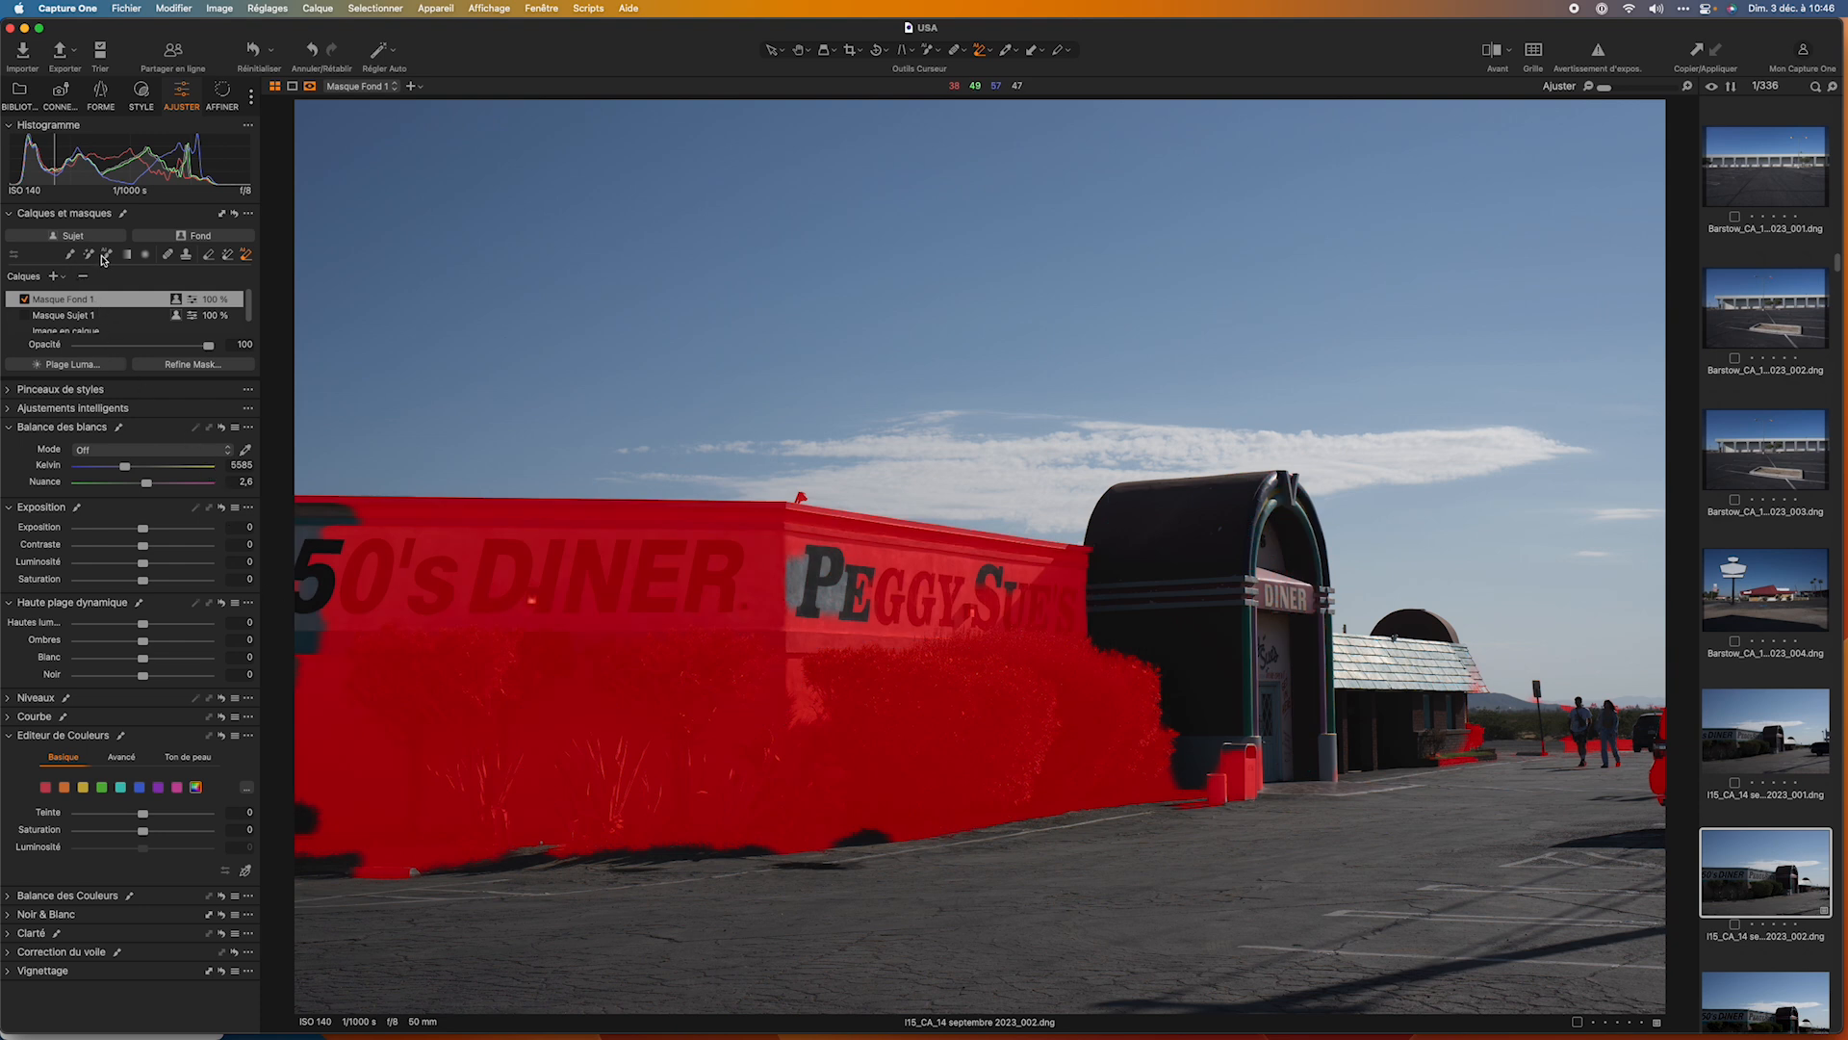
# Extend the background mask with AI selections over the remaining facade lettering, the building's edge, the entrance arch, the side wing and the bins.
pyautogui.click(312, 590)
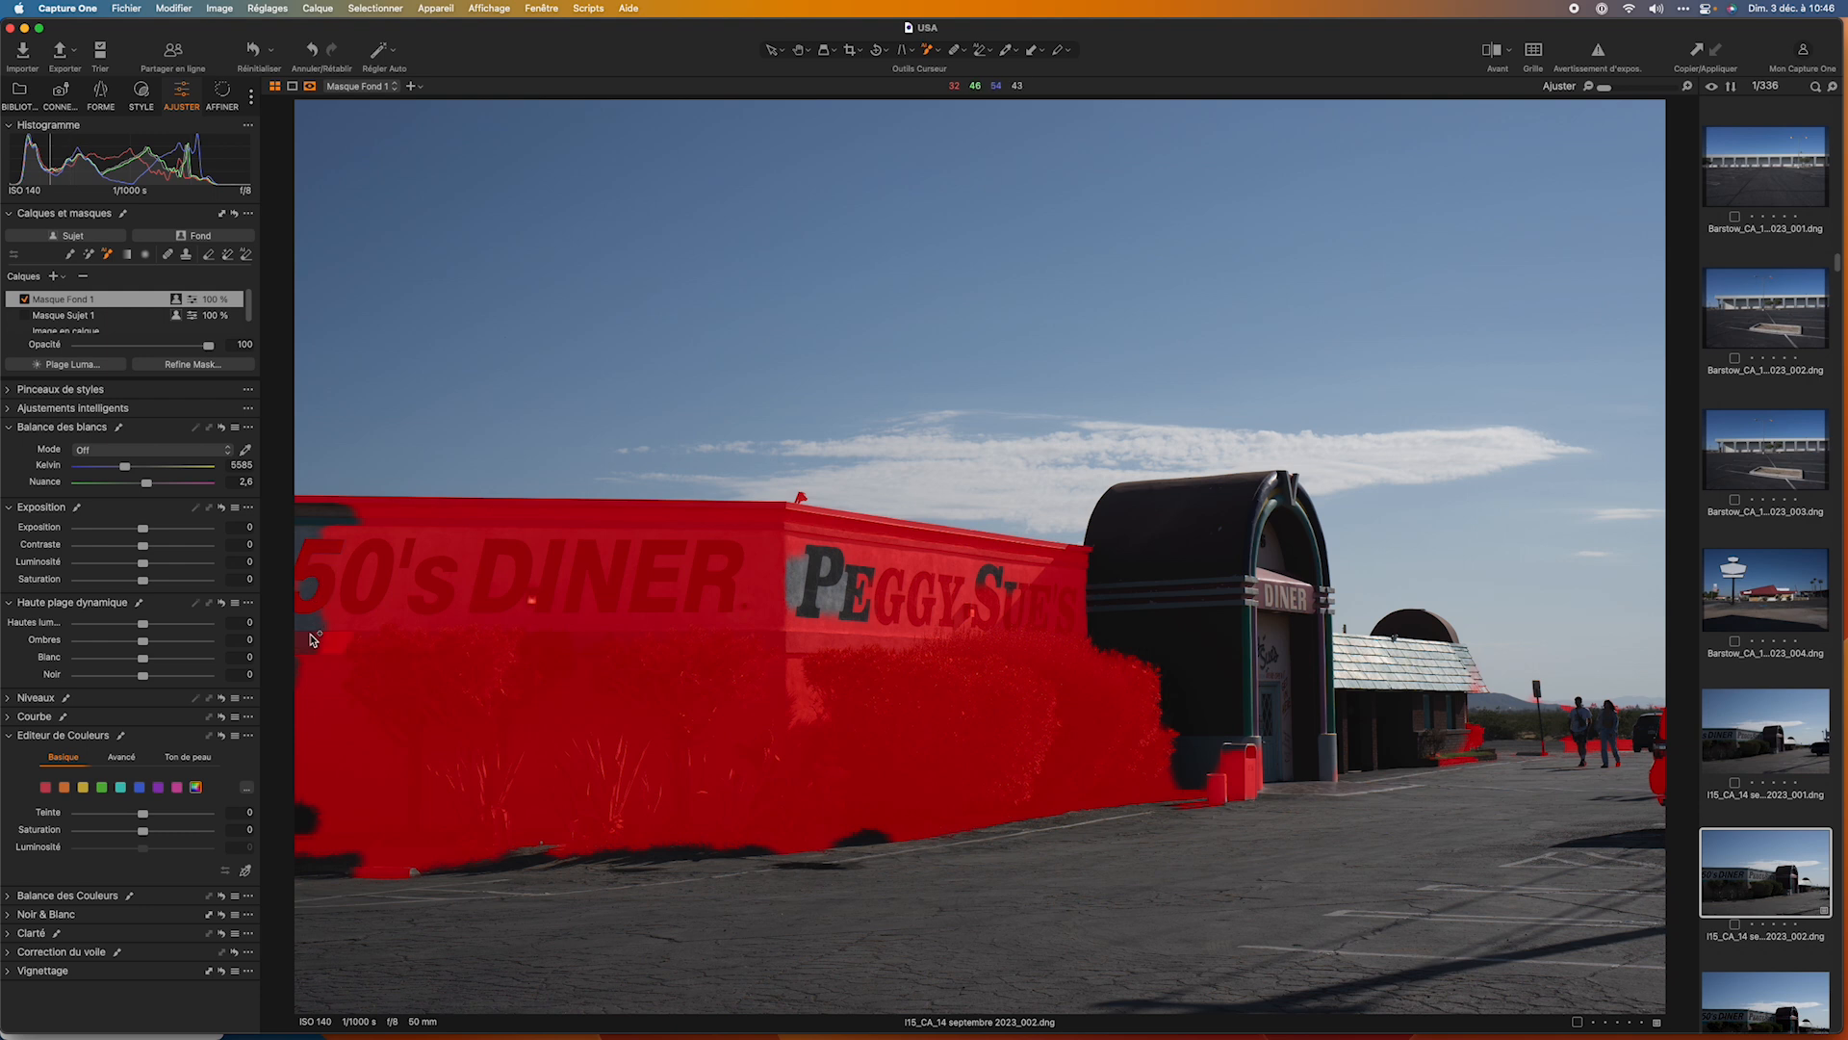
pyautogui.click(309, 521)
pyautogui.click(313, 819)
pyautogui.click(321, 869)
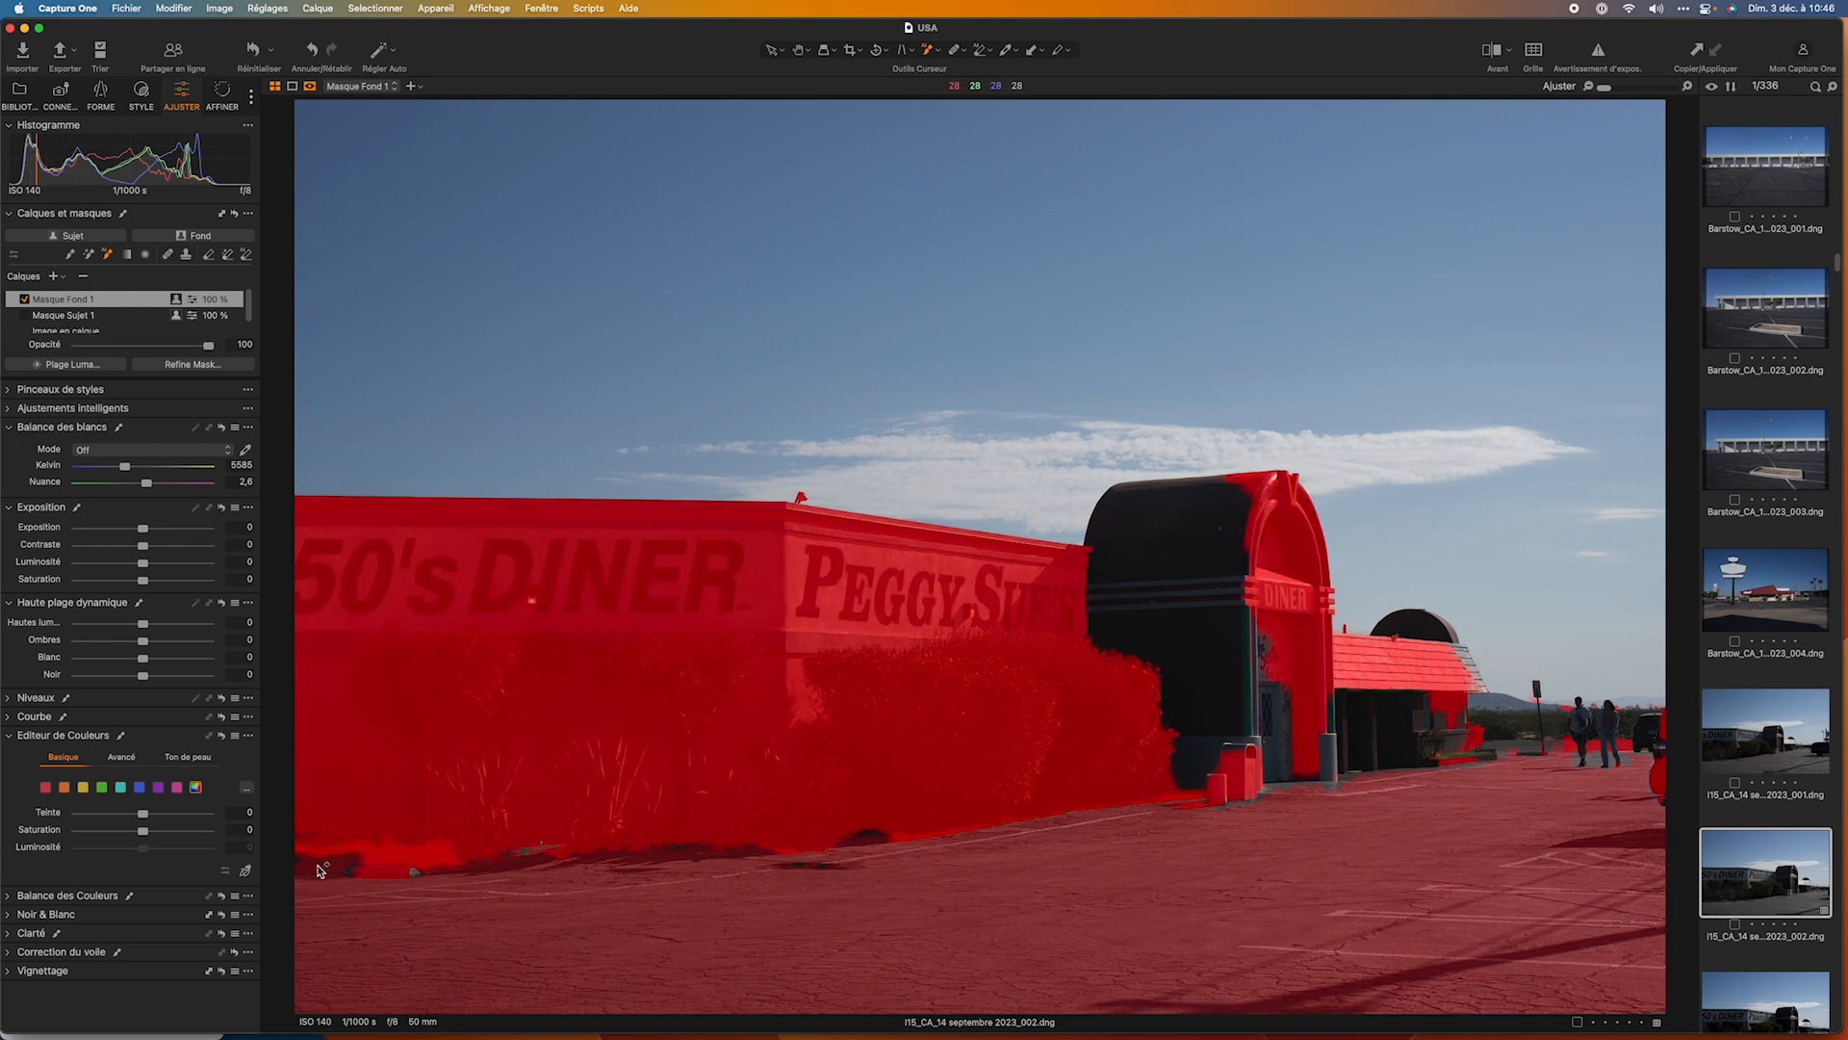
pyautogui.click(1221, 628)
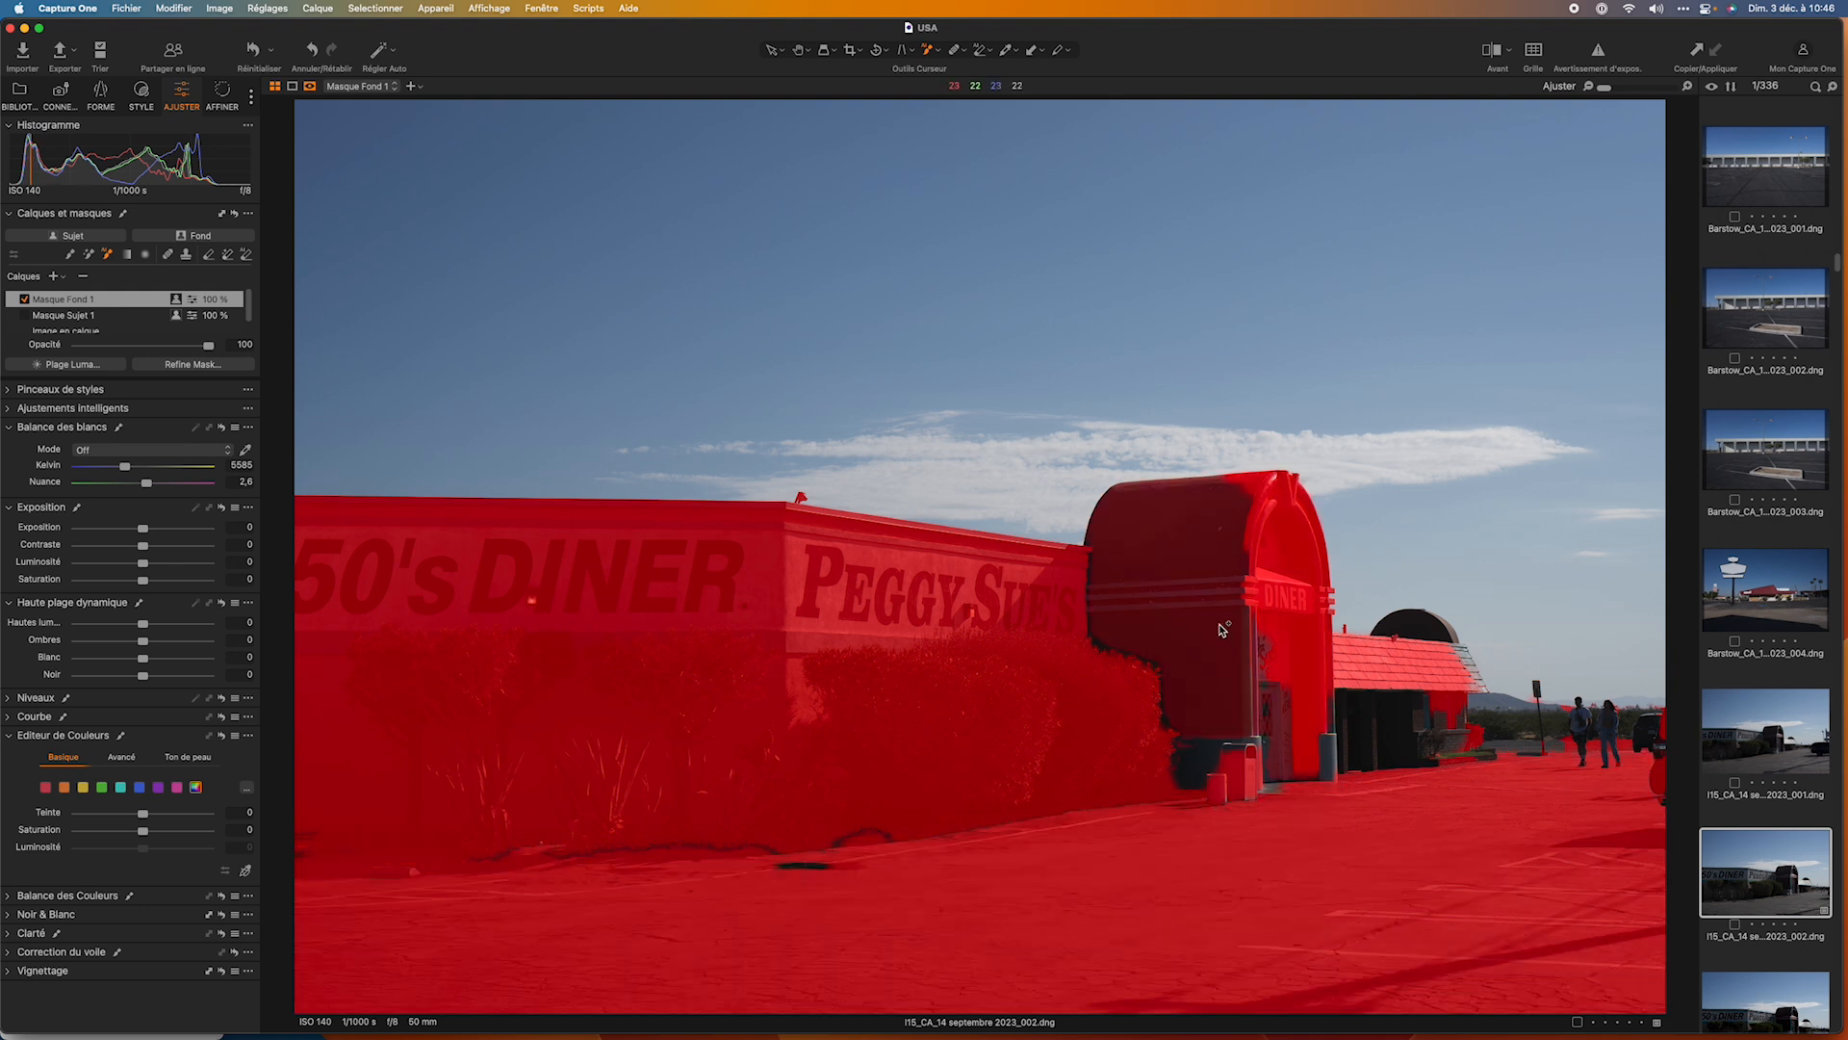
pyautogui.moveTo(1028, 566); pyautogui.dragTo(1285, 797)
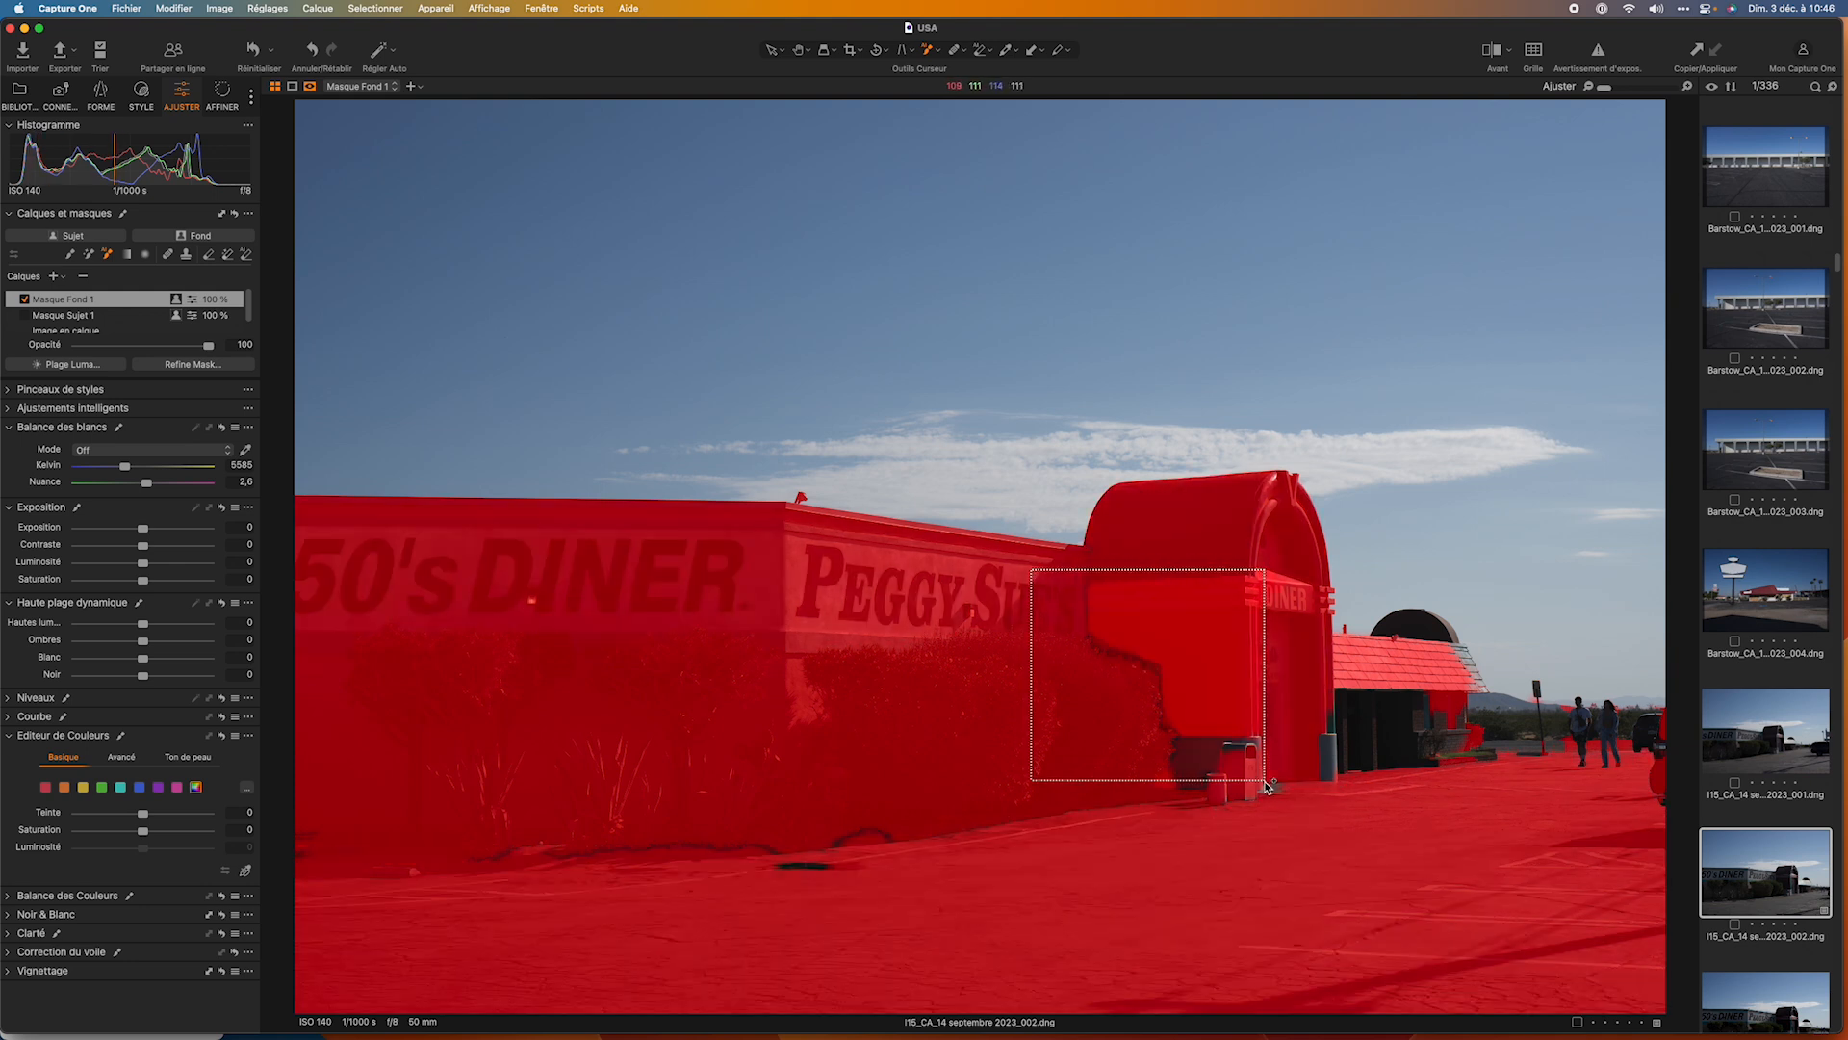
pyautogui.moveTo(1303, 643); pyautogui.dragTo(1509, 779)
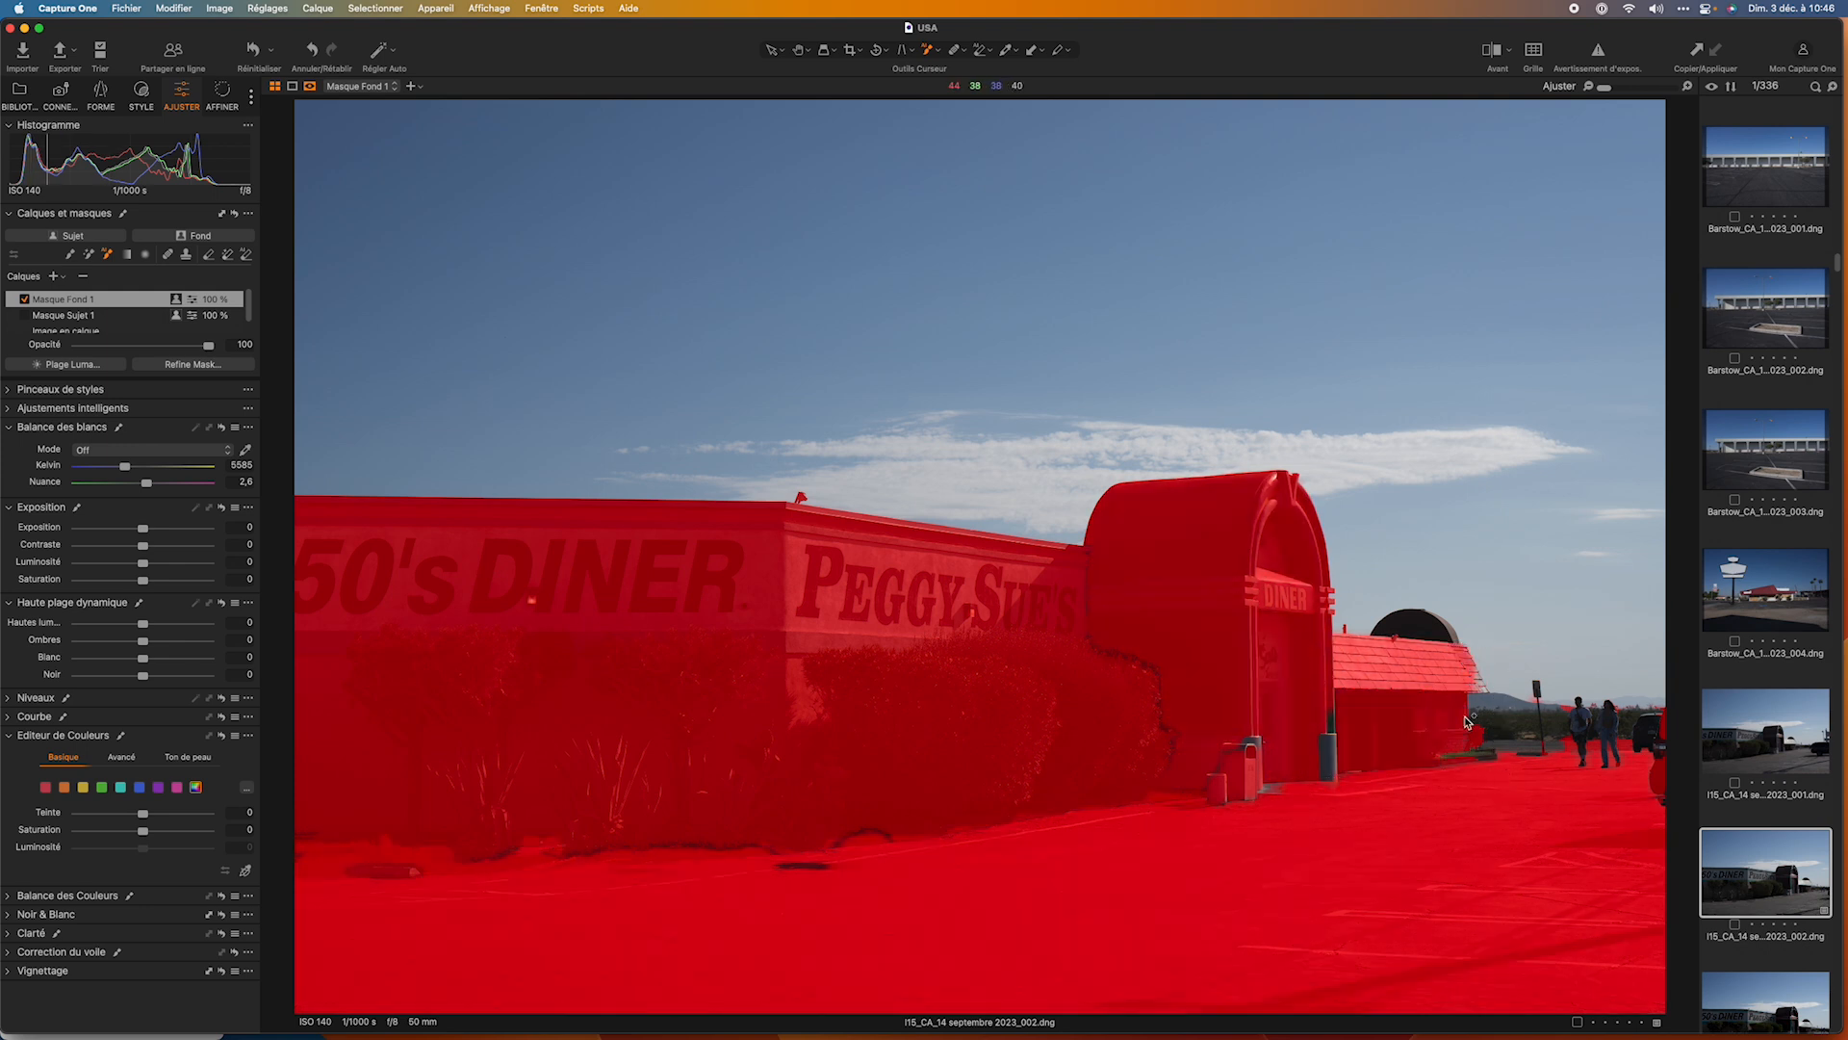
pyautogui.moveTo(1374, 584); pyautogui.dragTo(1436, 694)
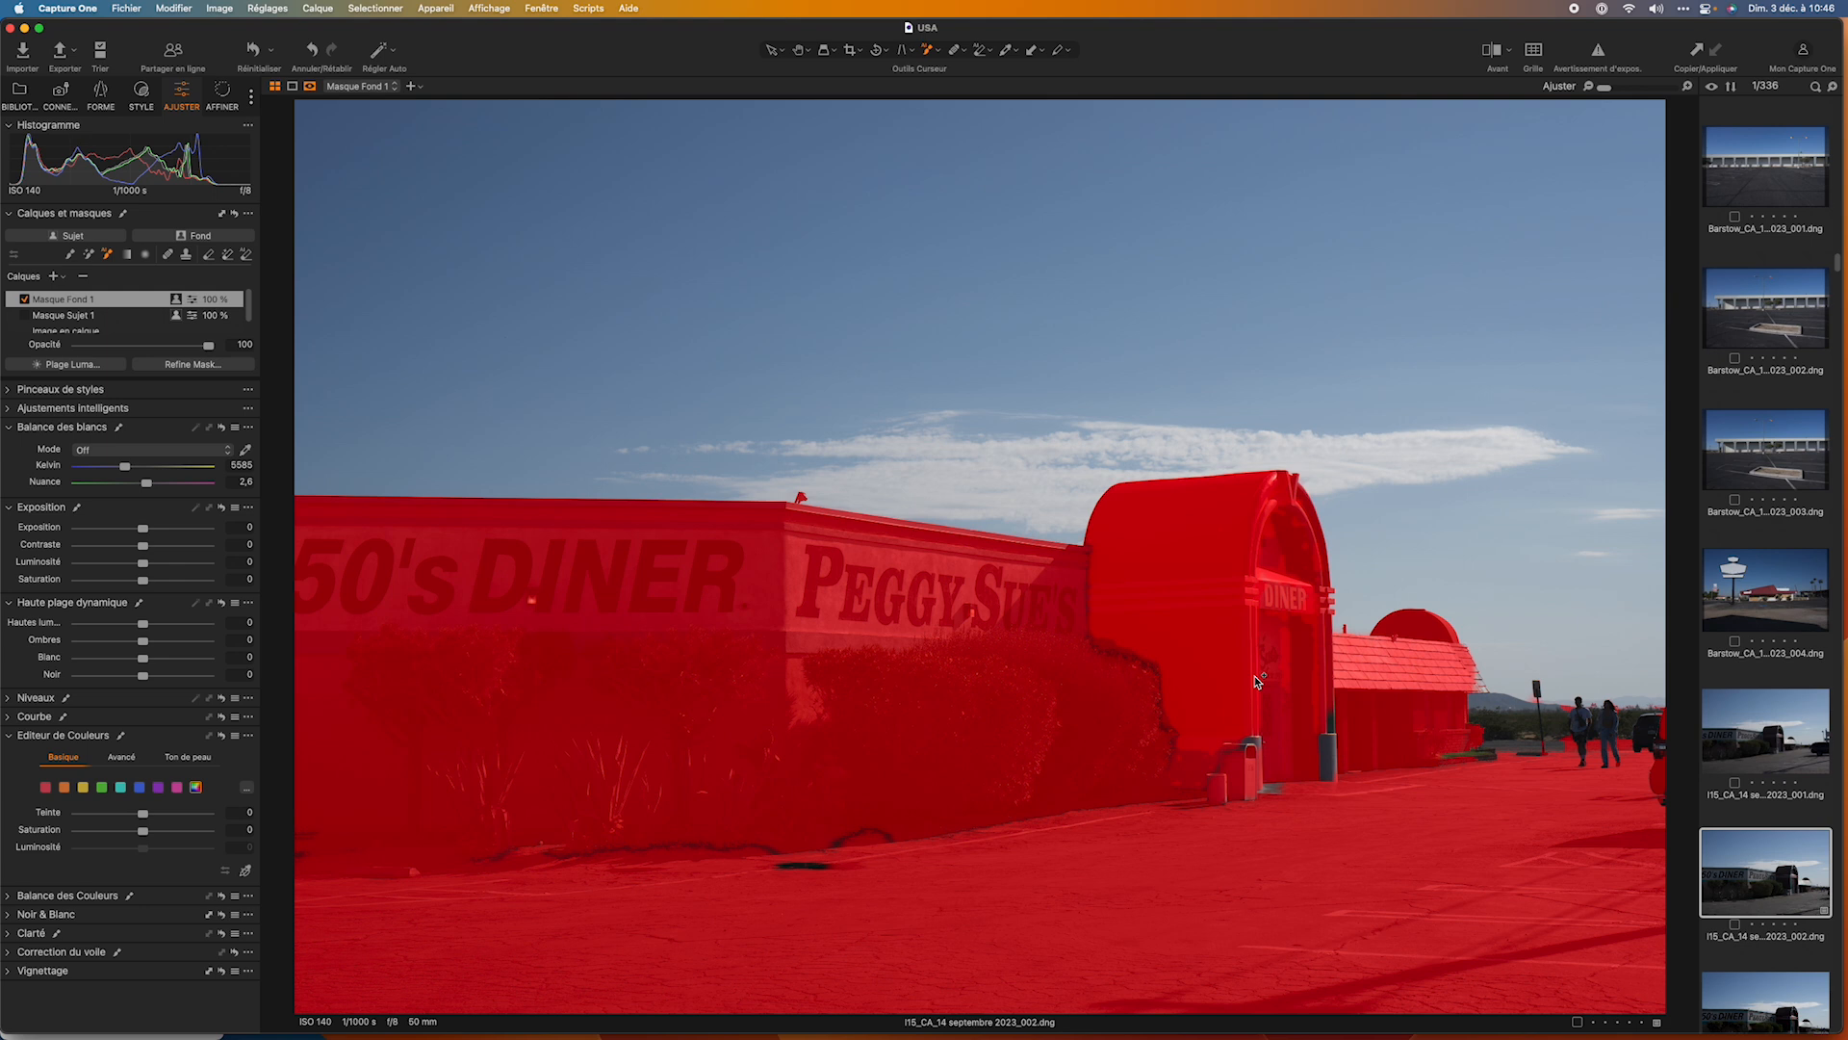
pyautogui.moveTo(1193, 689); pyautogui.dragTo(1366, 825)
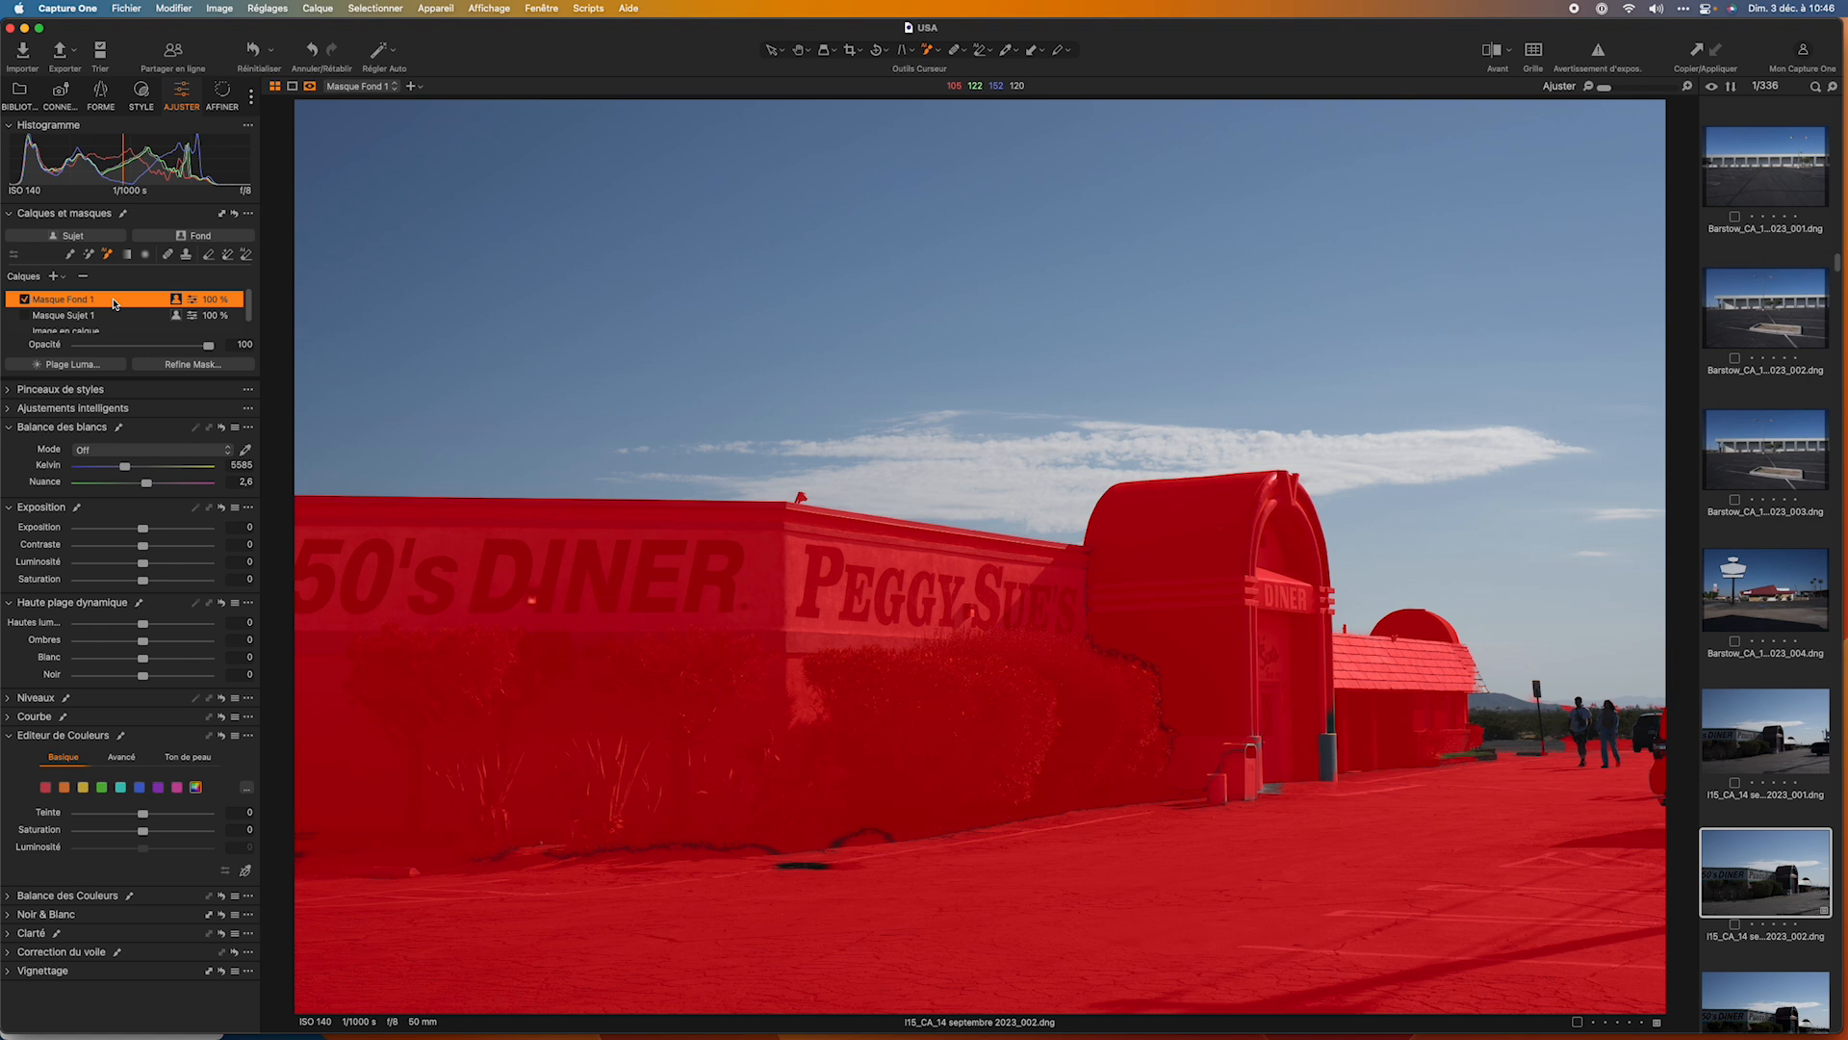
# Delete the diner photo's background and subject mask layers, leaving only the base image layer.
pyautogui.press('BackSpace')
pyautogui.press('BackSpace')
pyautogui.click(482, 568)
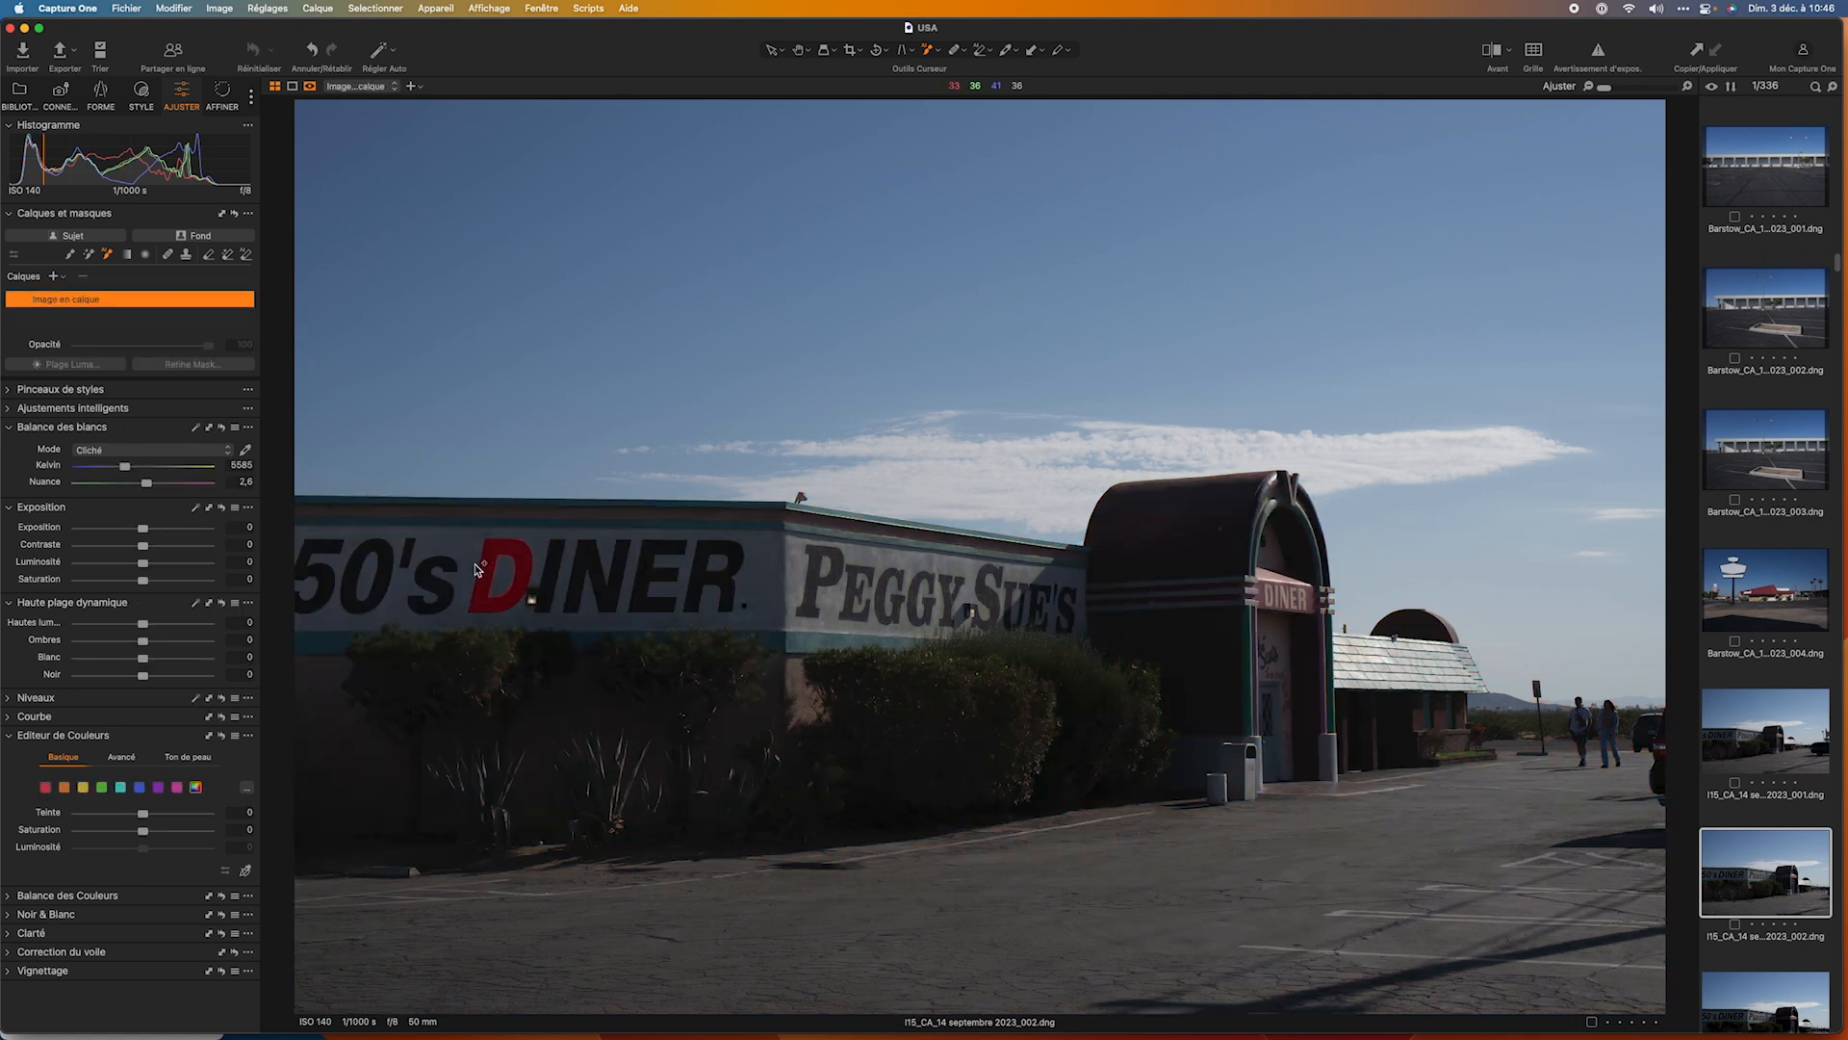
pyautogui.click(821, 252)
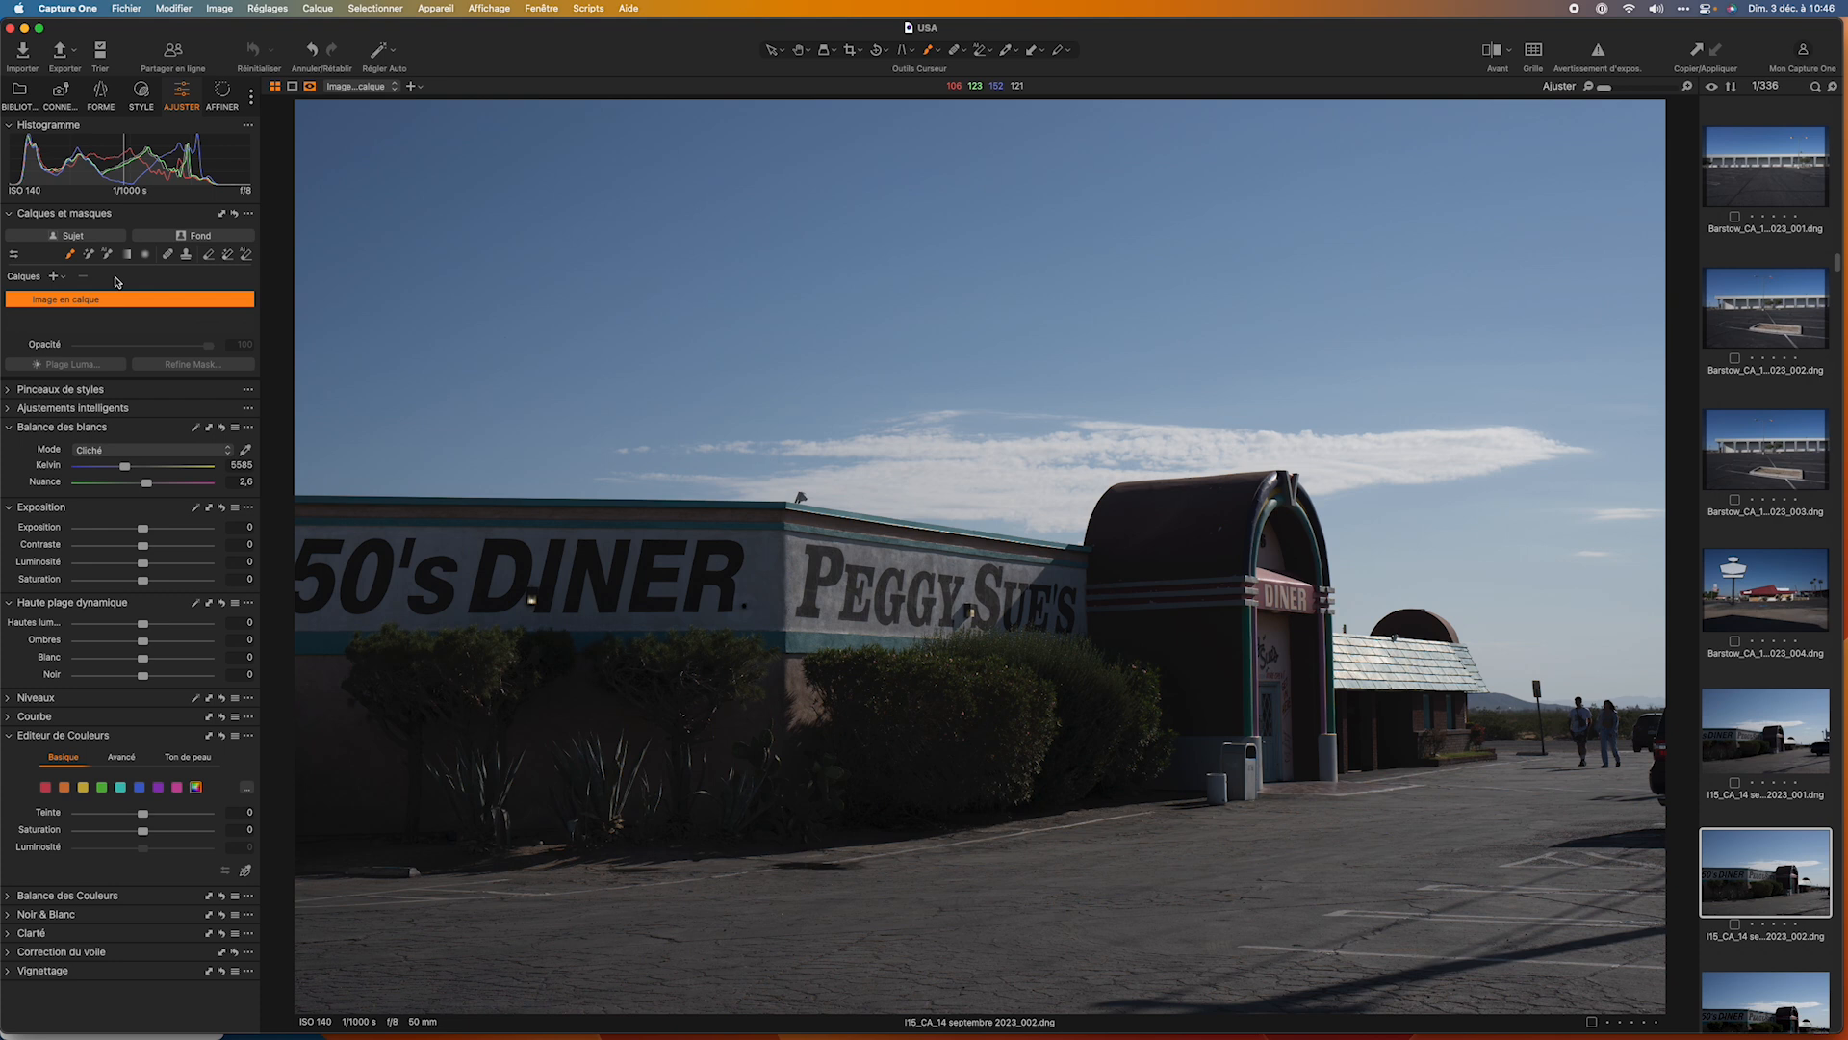
# Return to the thumbnail browser and open the desert building photo Baker_CA_14 septembre 2023_009.dng for editing.
pyautogui.press('alt+super+v')
pyautogui.scroll(-6, 1040, 562)
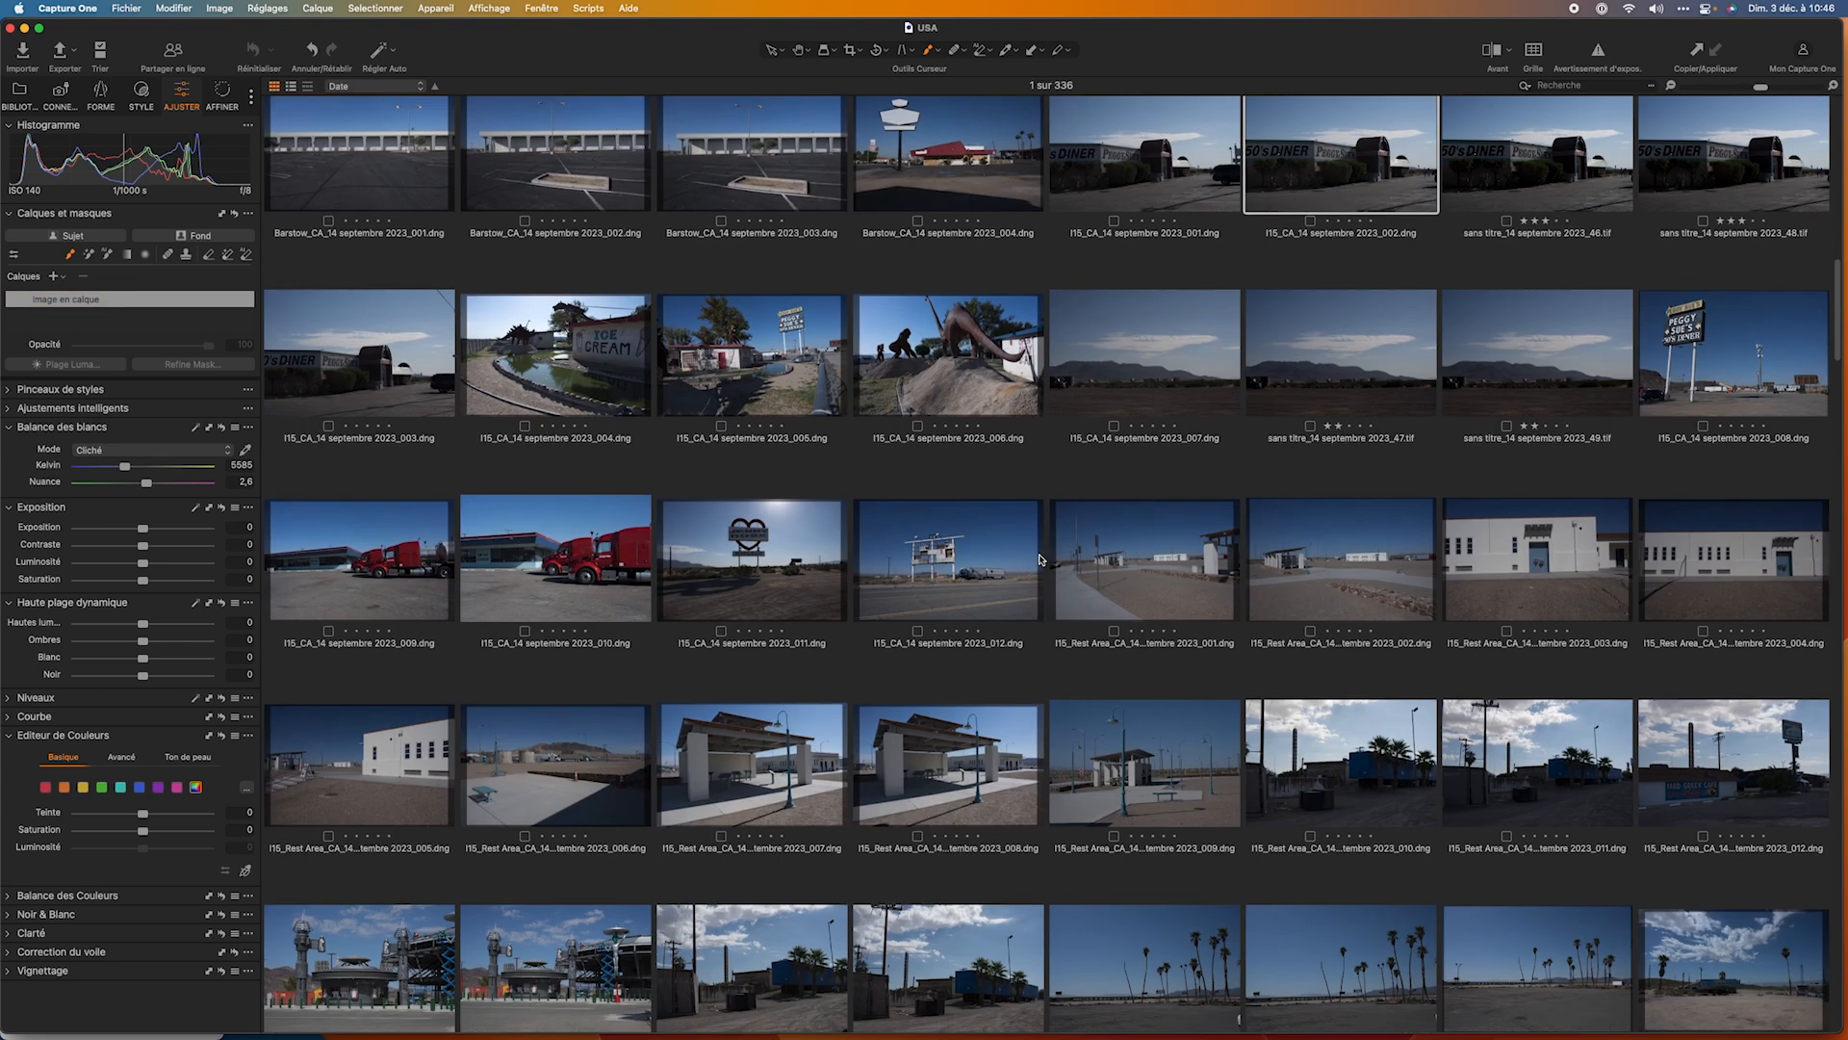
pyautogui.scroll(-2, 1039, 562)
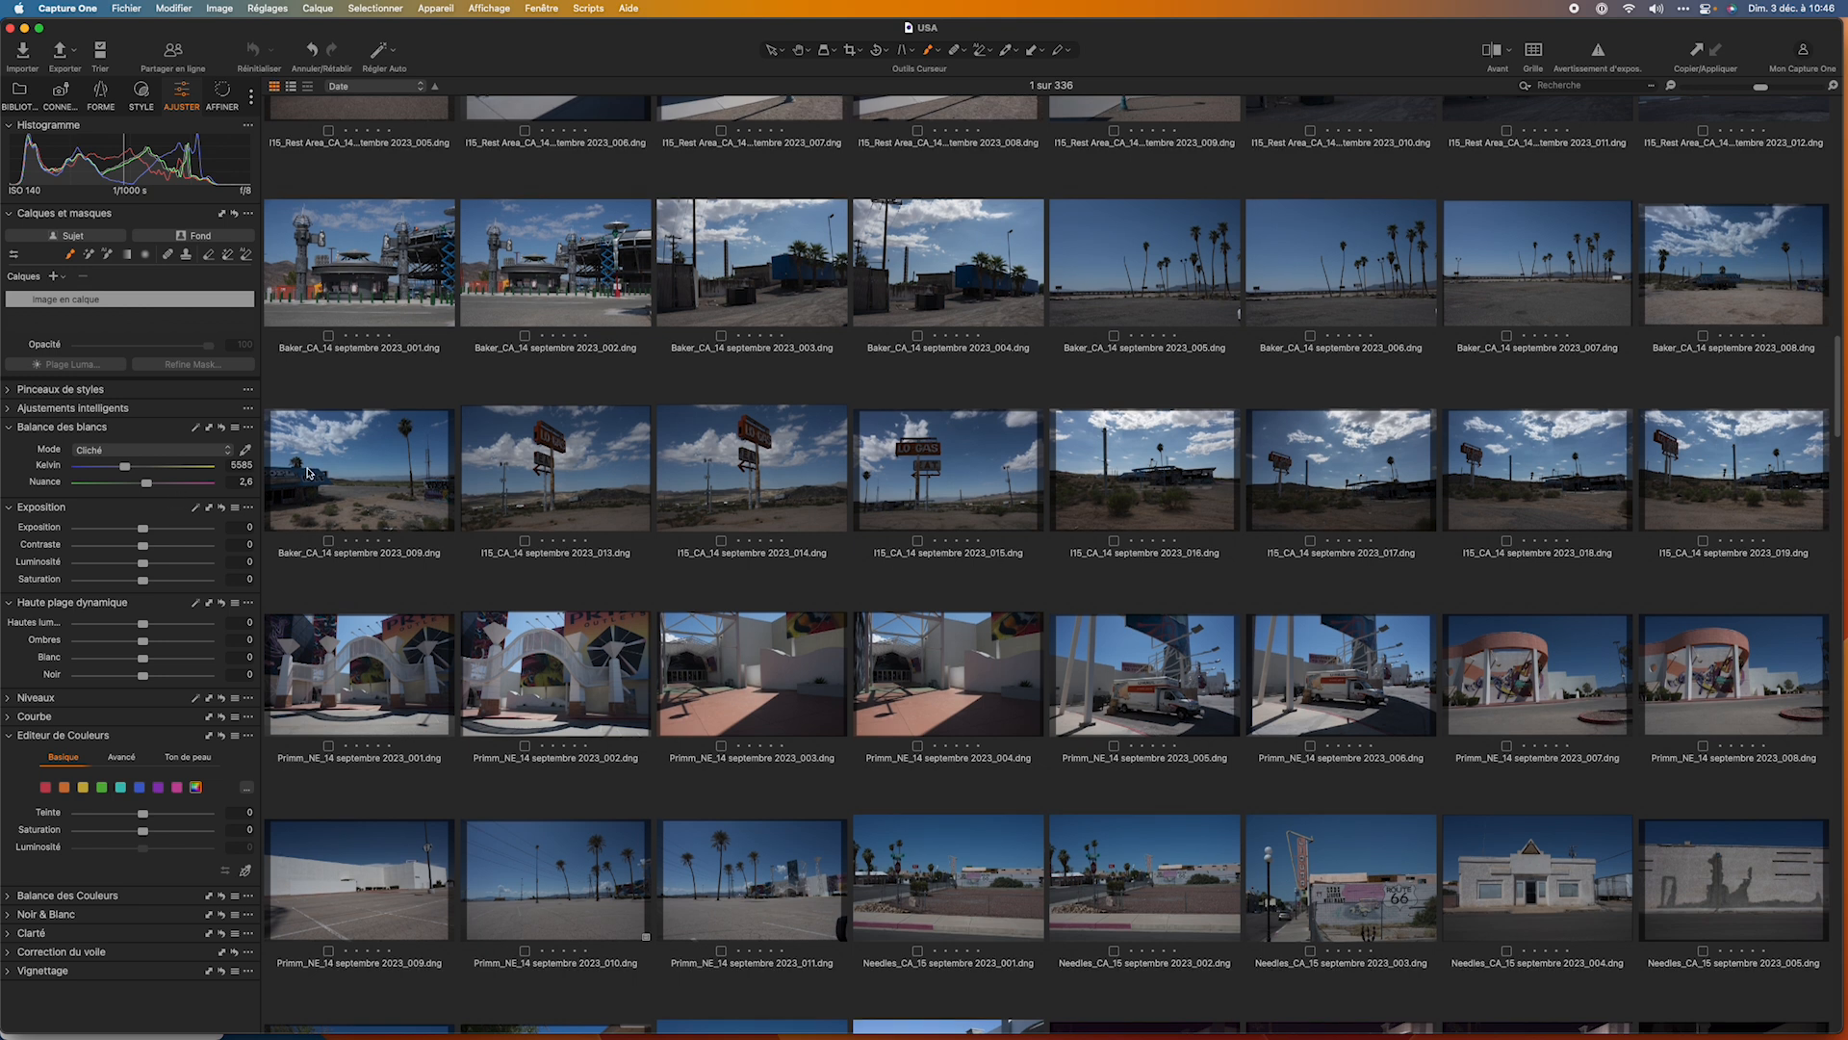
pyautogui.click(373, 471)
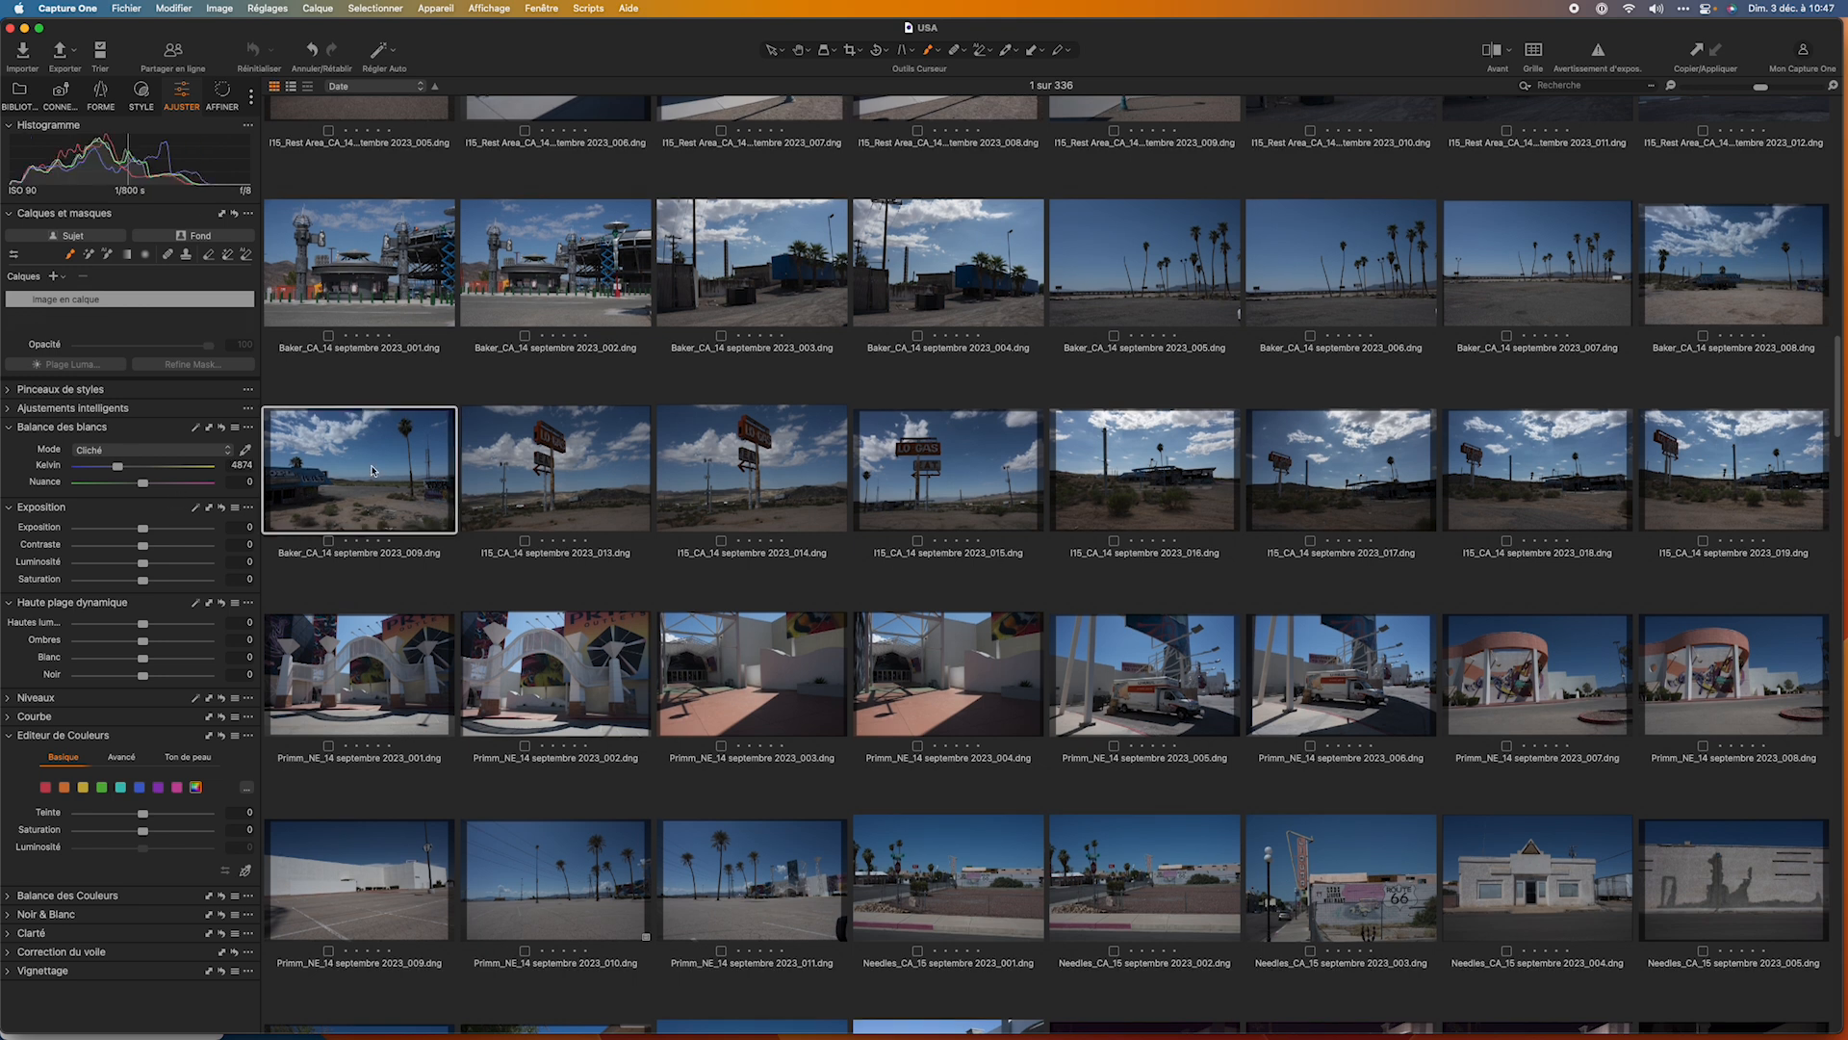
pyautogui.doubleClick(370, 467)
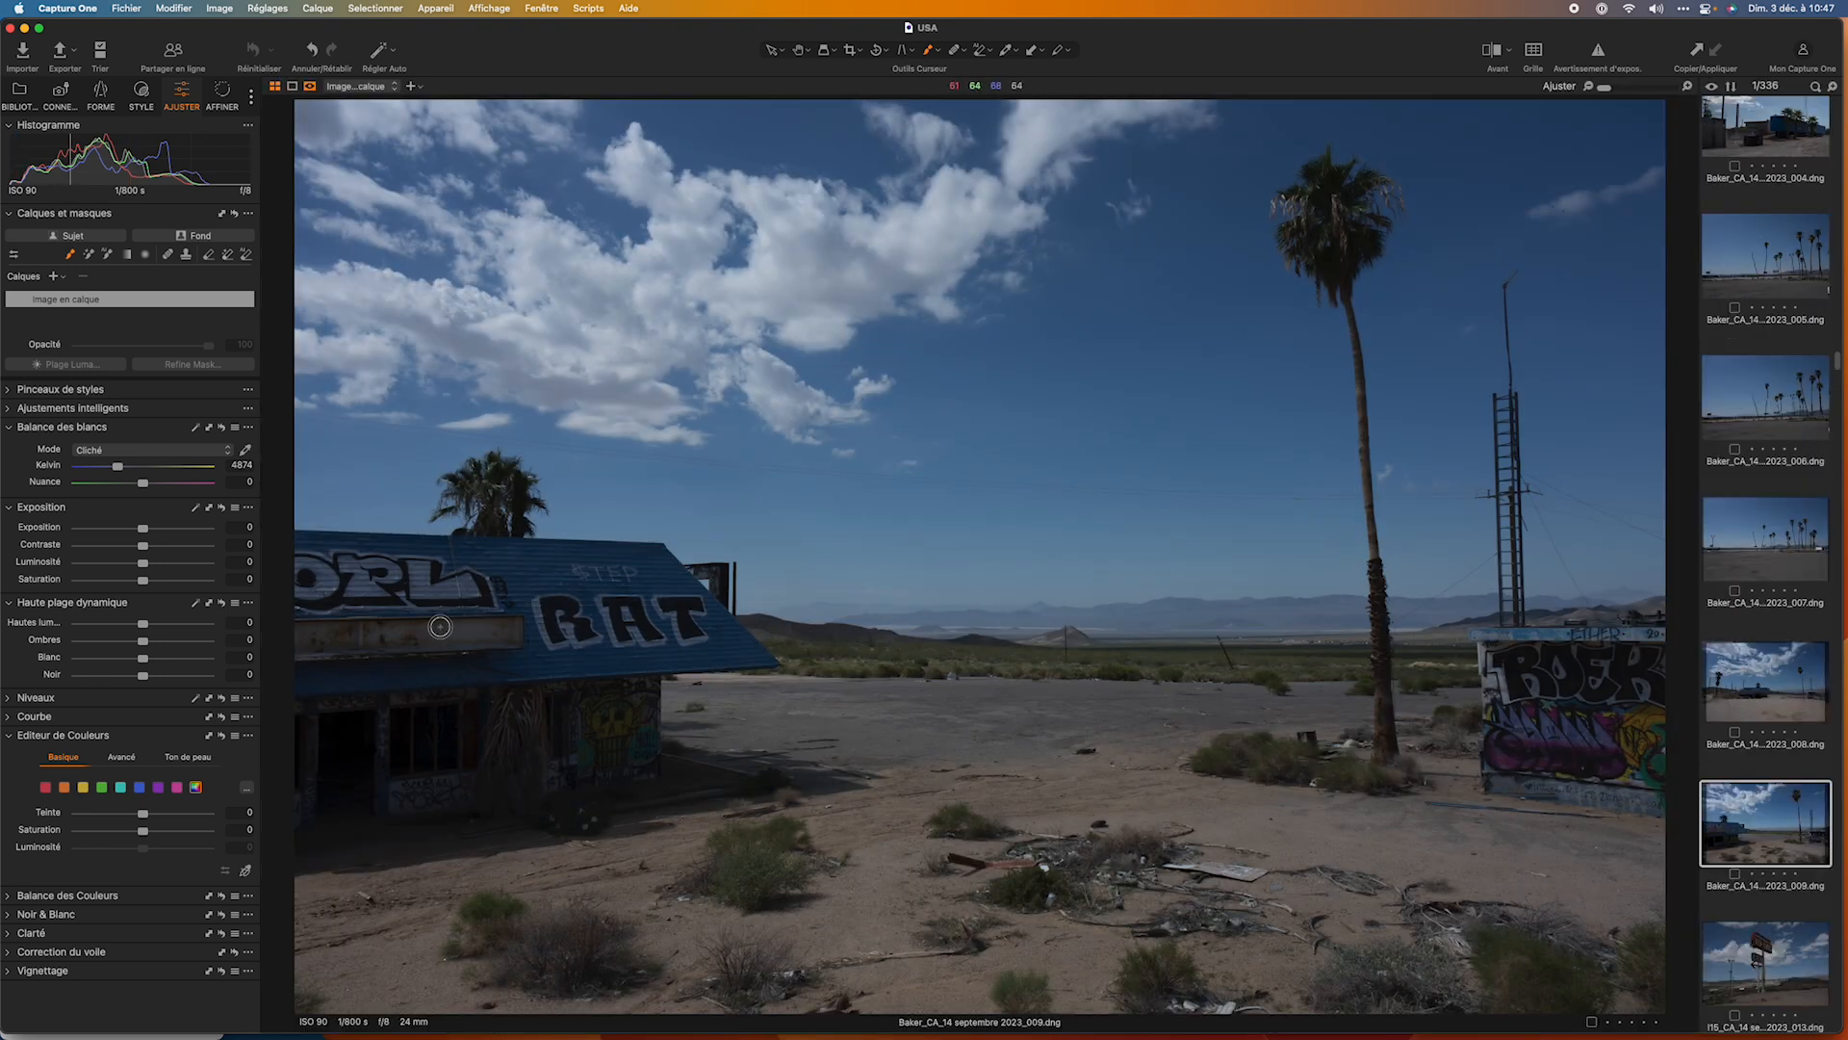
# Create an AI subject mask of the graffiti-covered building and extend it over the shaded ground along its base.
pyautogui.click(75, 236)
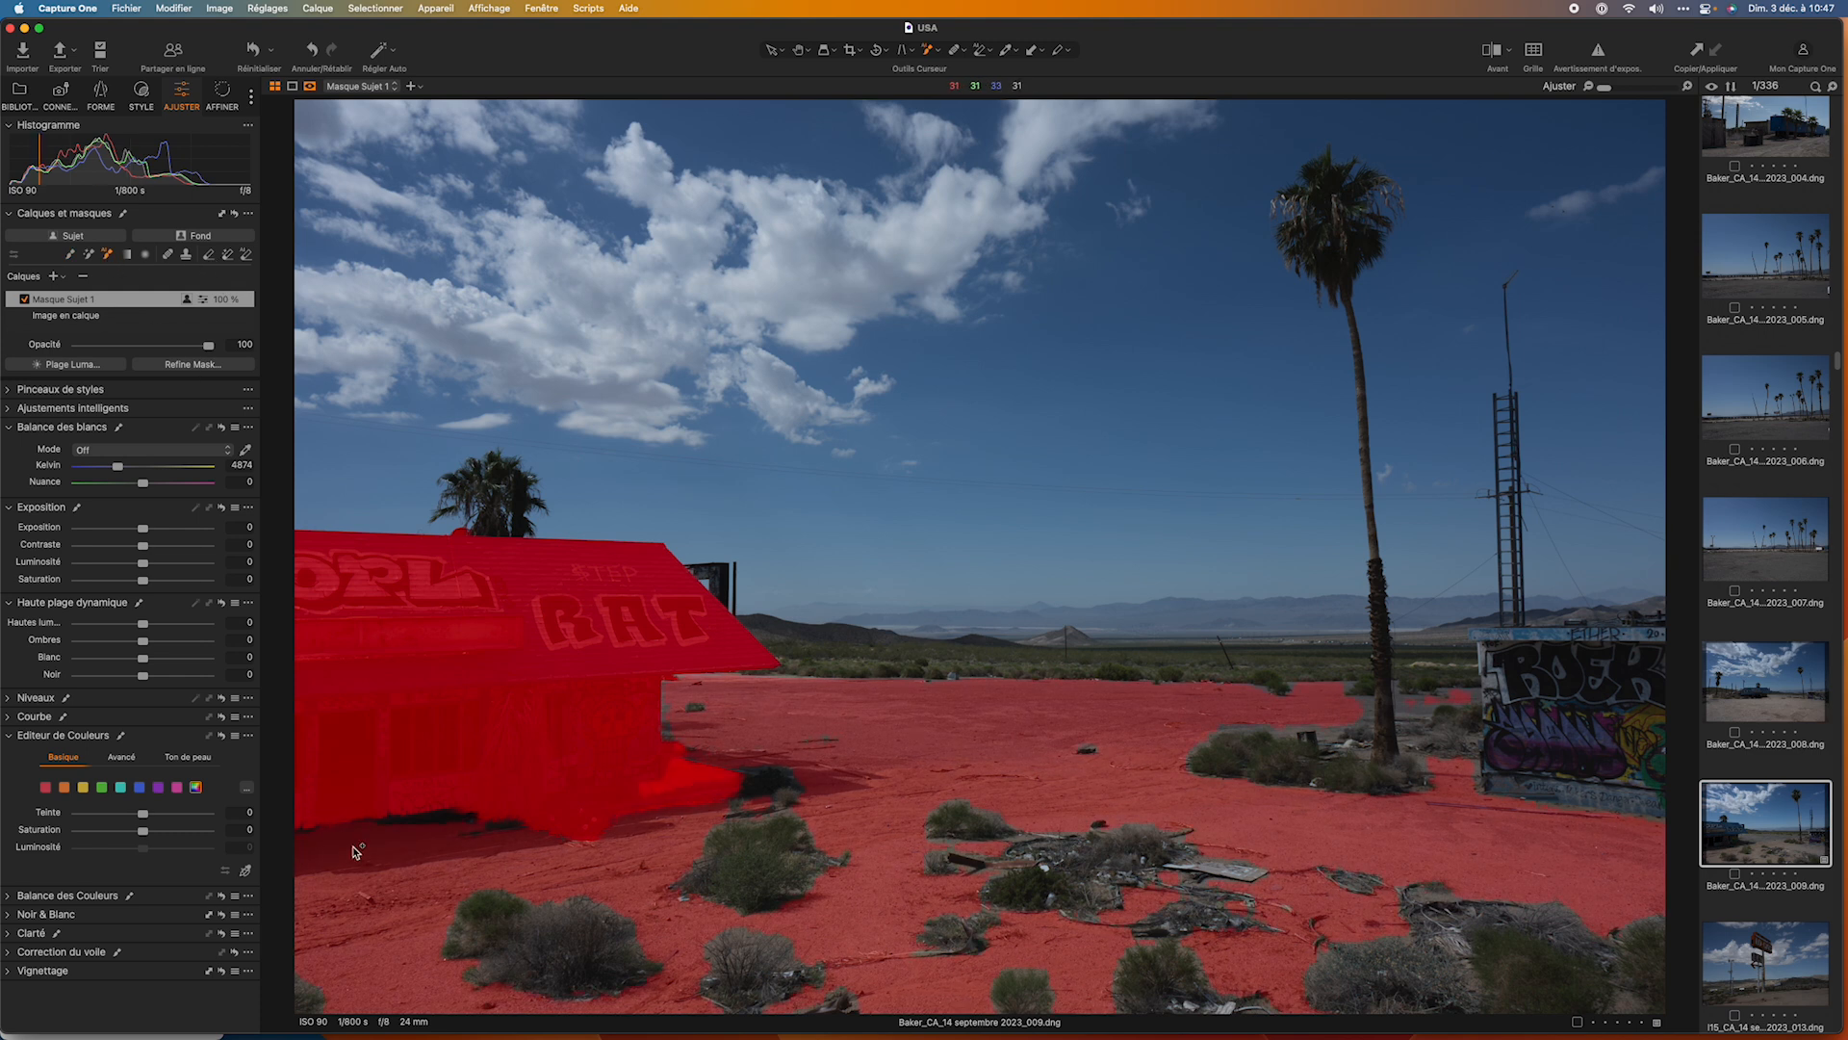
pyautogui.moveTo(299, 773)
pyautogui.mouseDown()
pyautogui.moveTo(333, 857)
pyautogui.moveTo(563, 860)
pyautogui.moveTo(551, 890)
pyautogui.moveTo(630, 895)
pyautogui.moveTo(565, 897)
pyautogui.moveTo(606, 888)
pyautogui.moveTo(589, 895)
pyautogui.mouseUp()
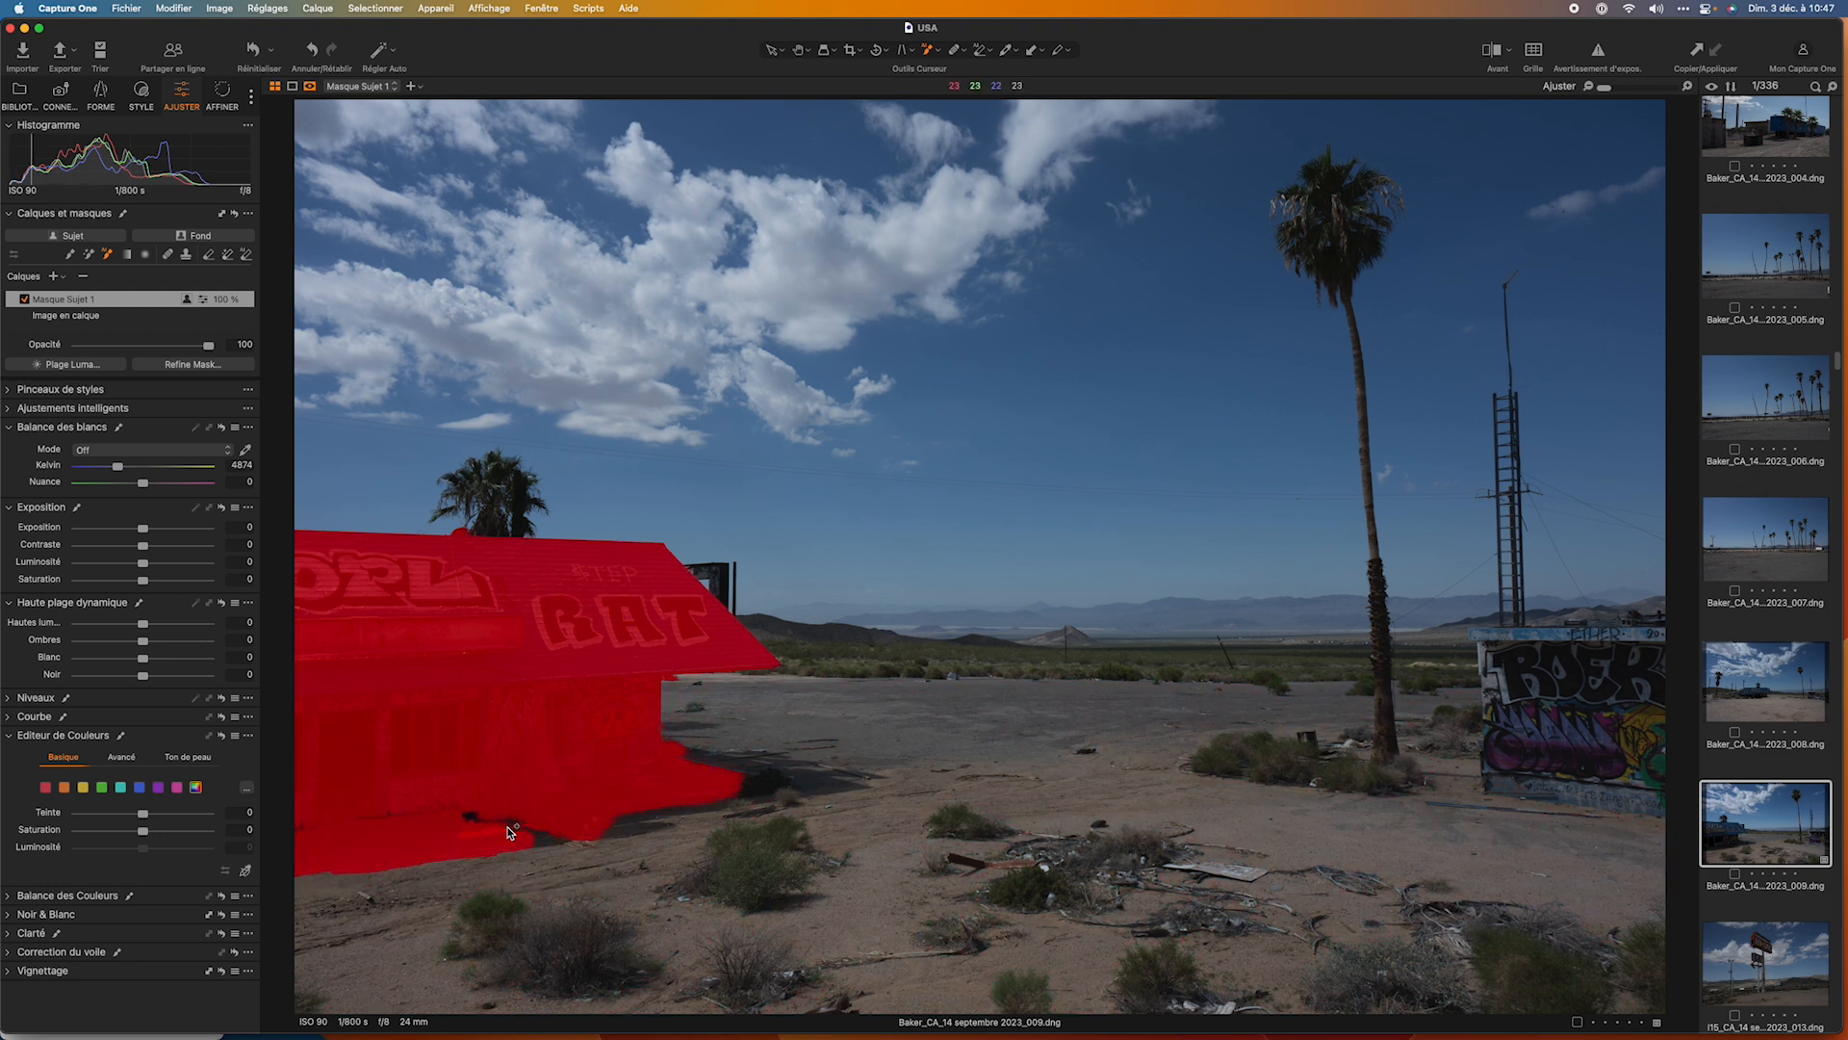
pyautogui.moveTo(539, 823)
pyautogui.mouseDown()
pyautogui.moveTo(511, 688)
pyautogui.moveTo(469, 819)
pyautogui.mouseUp()
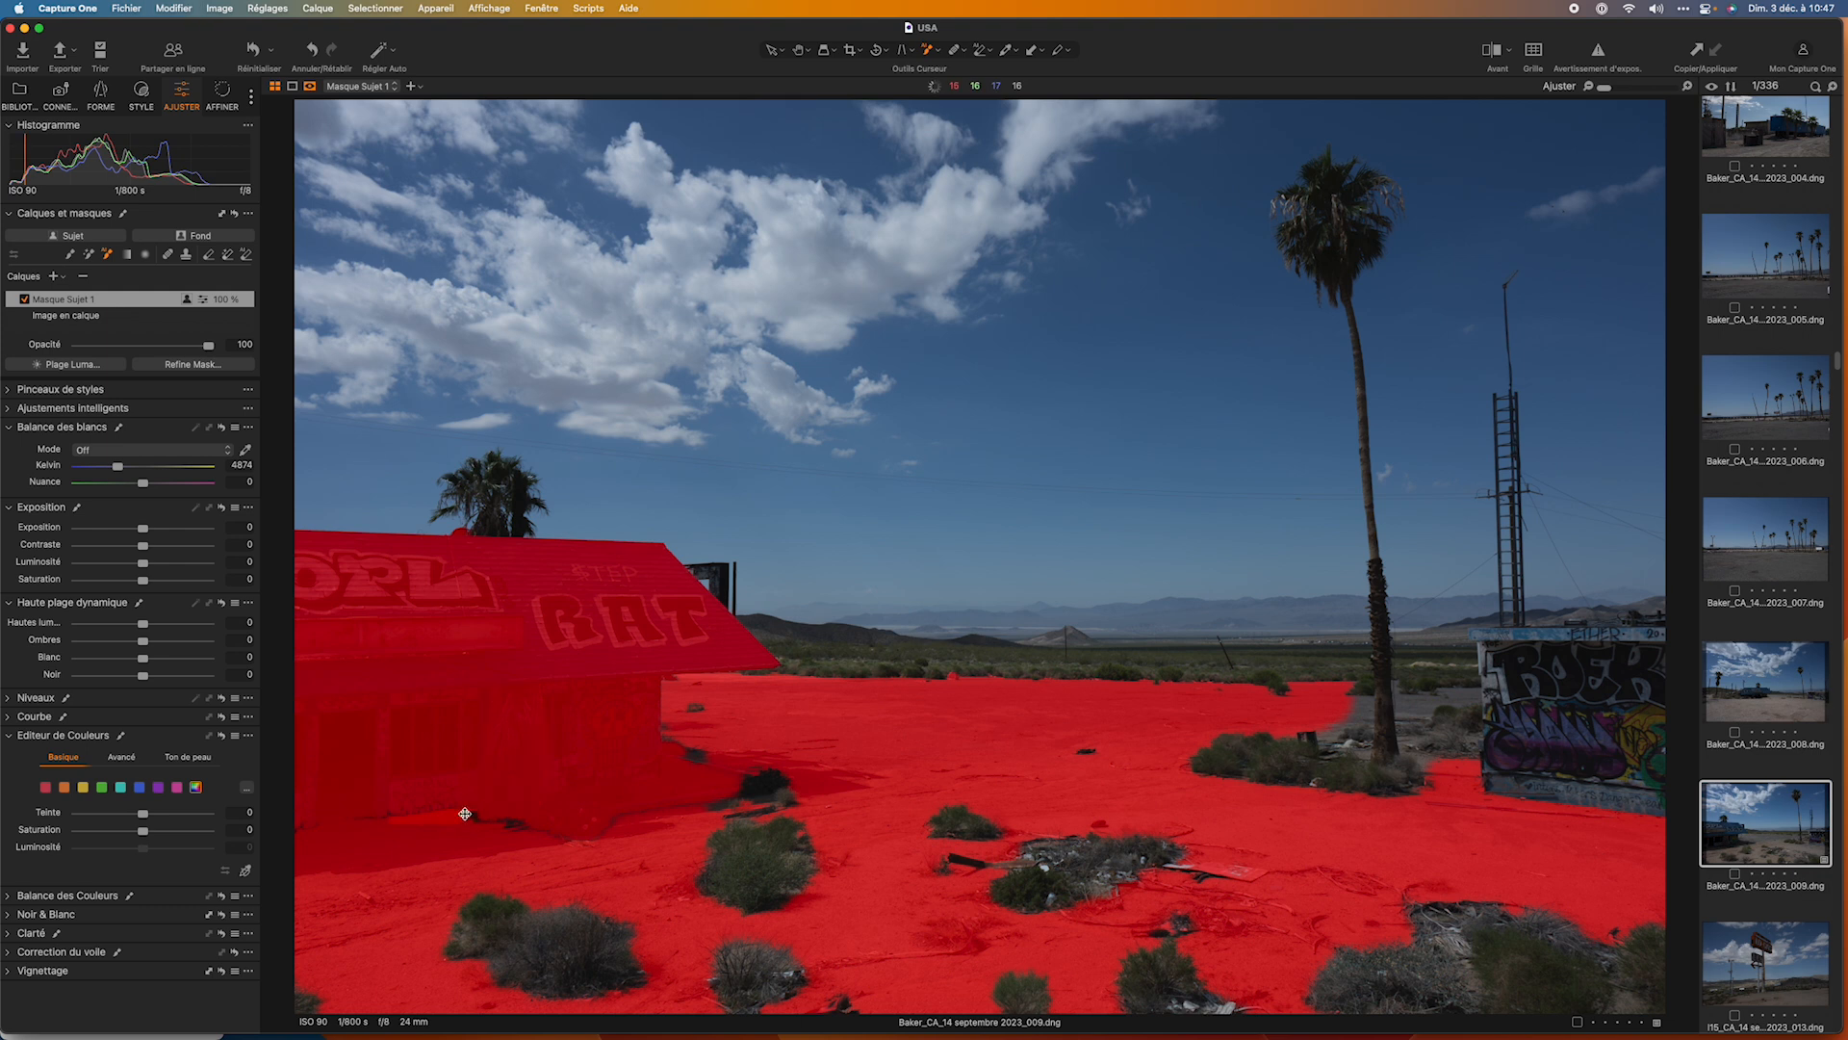
pyautogui.moveTo(465, 813)
pyautogui.mouseDown()
pyautogui.moveTo(512, 793)
pyautogui.moveTo(556, 806)
pyautogui.mouseUp()
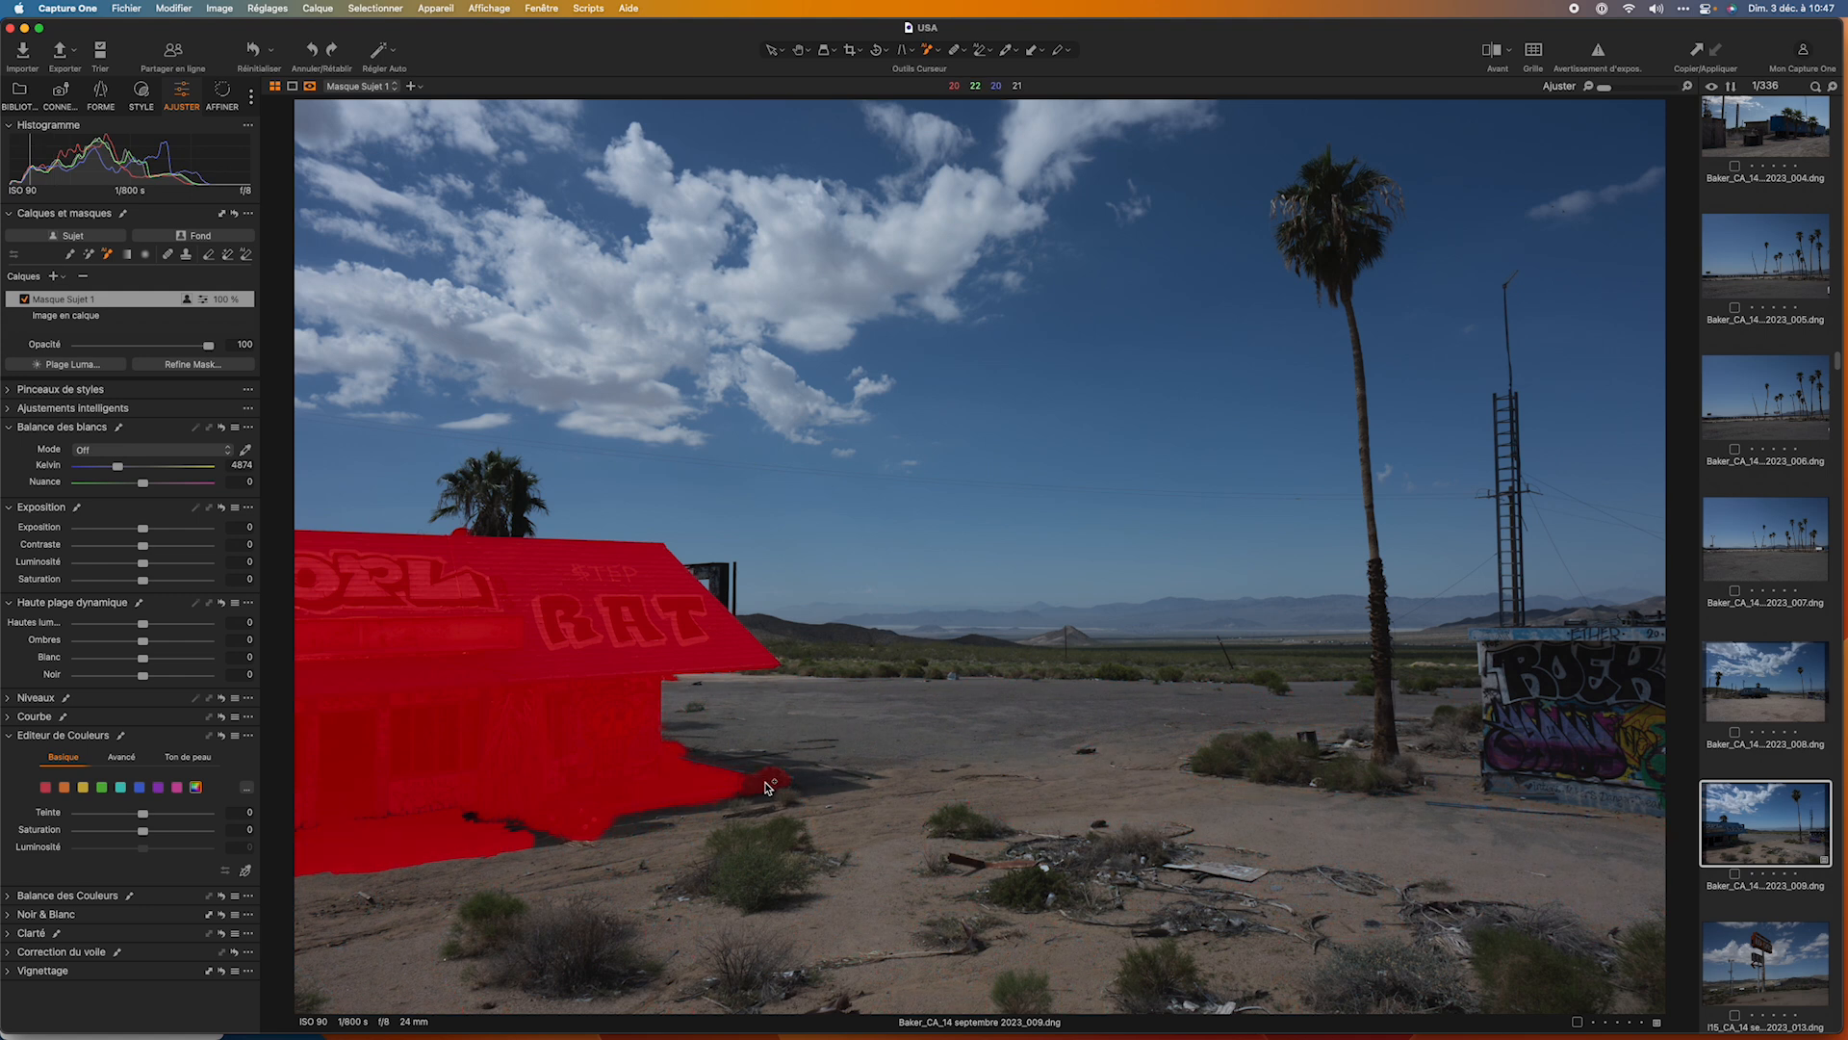
pyautogui.moveTo(399, 793)
pyautogui.mouseDown()
pyautogui.moveTo(466, 801)
pyautogui.moveTo(446, 820)
pyautogui.mouseUp()
pyautogui.moveTo(509, 817); pyautogui.dragTo(520, 816)
# Fill the small unmasked gaps at the foot of the building's front wall with AI selections in the subject mask.
pyautogui.scroll(3, 520, 816)
pyautogui.scroll(5, 523, 819)
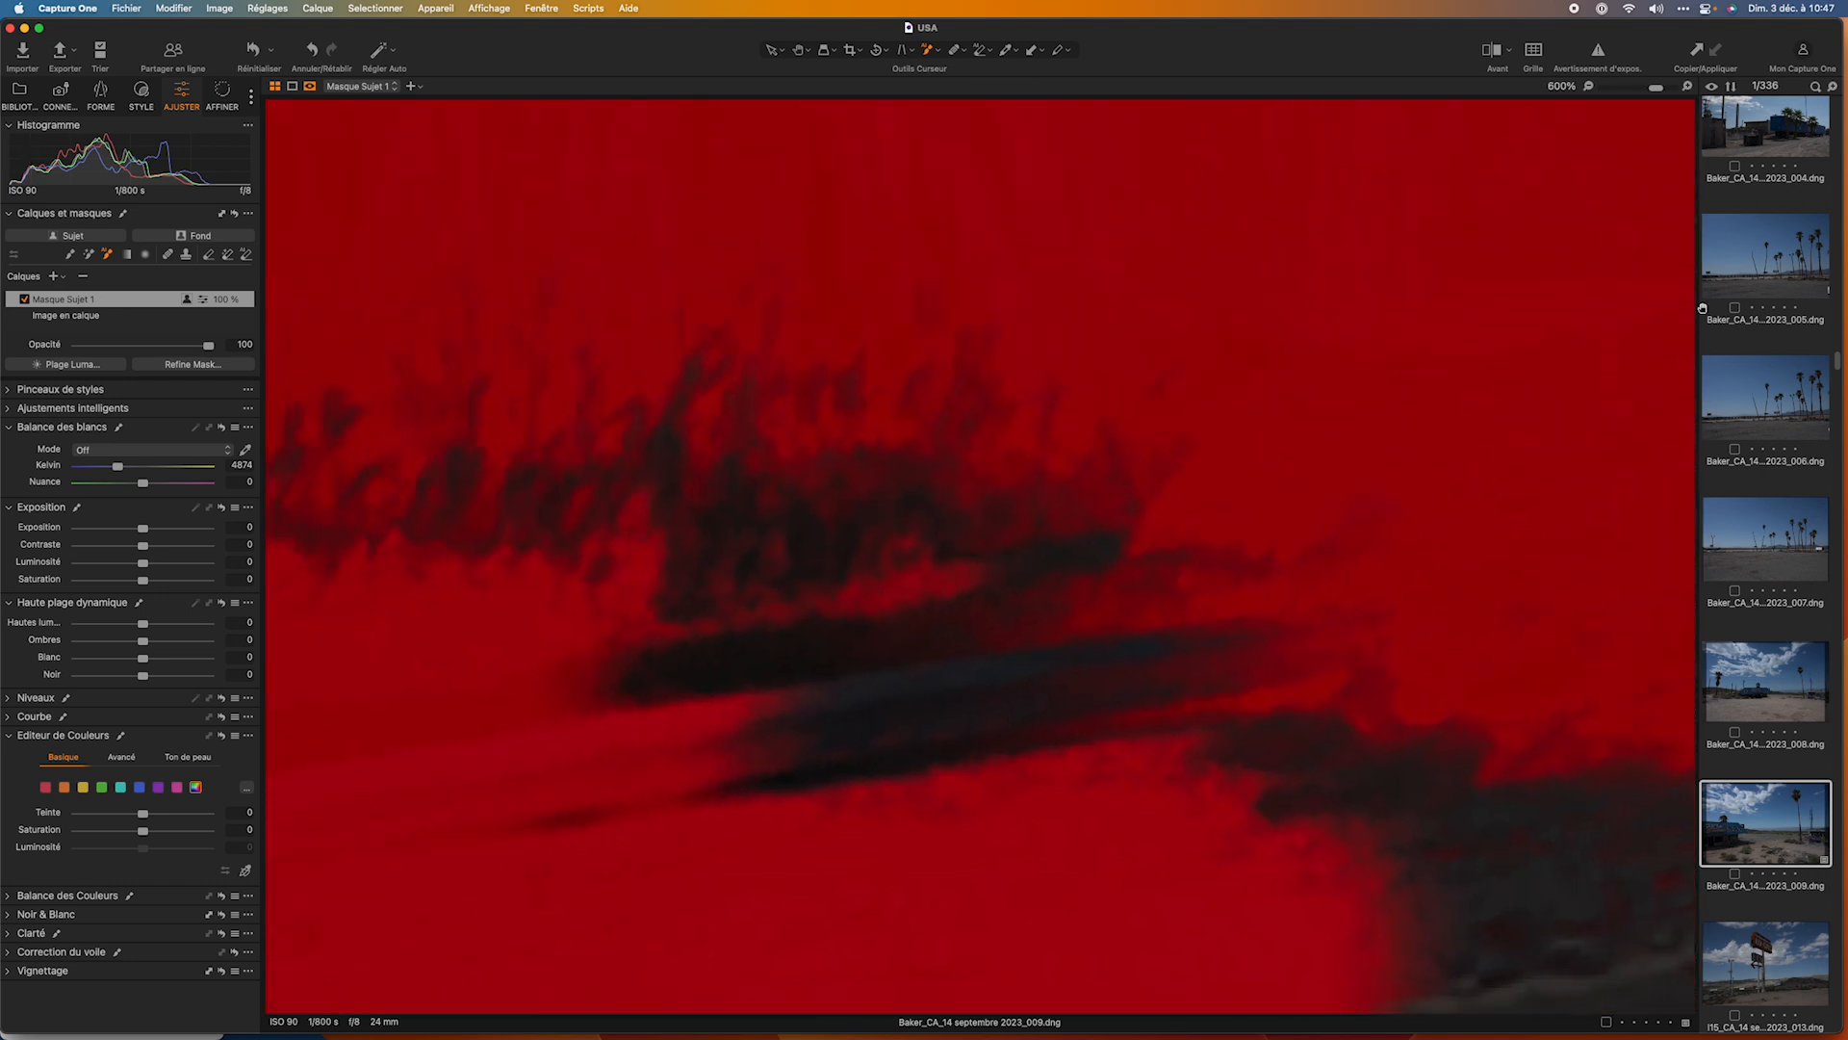
pyautogui.moveTo(309, 313); pyautogui.dragTo(1675, 965)
pyautogui.press('space')
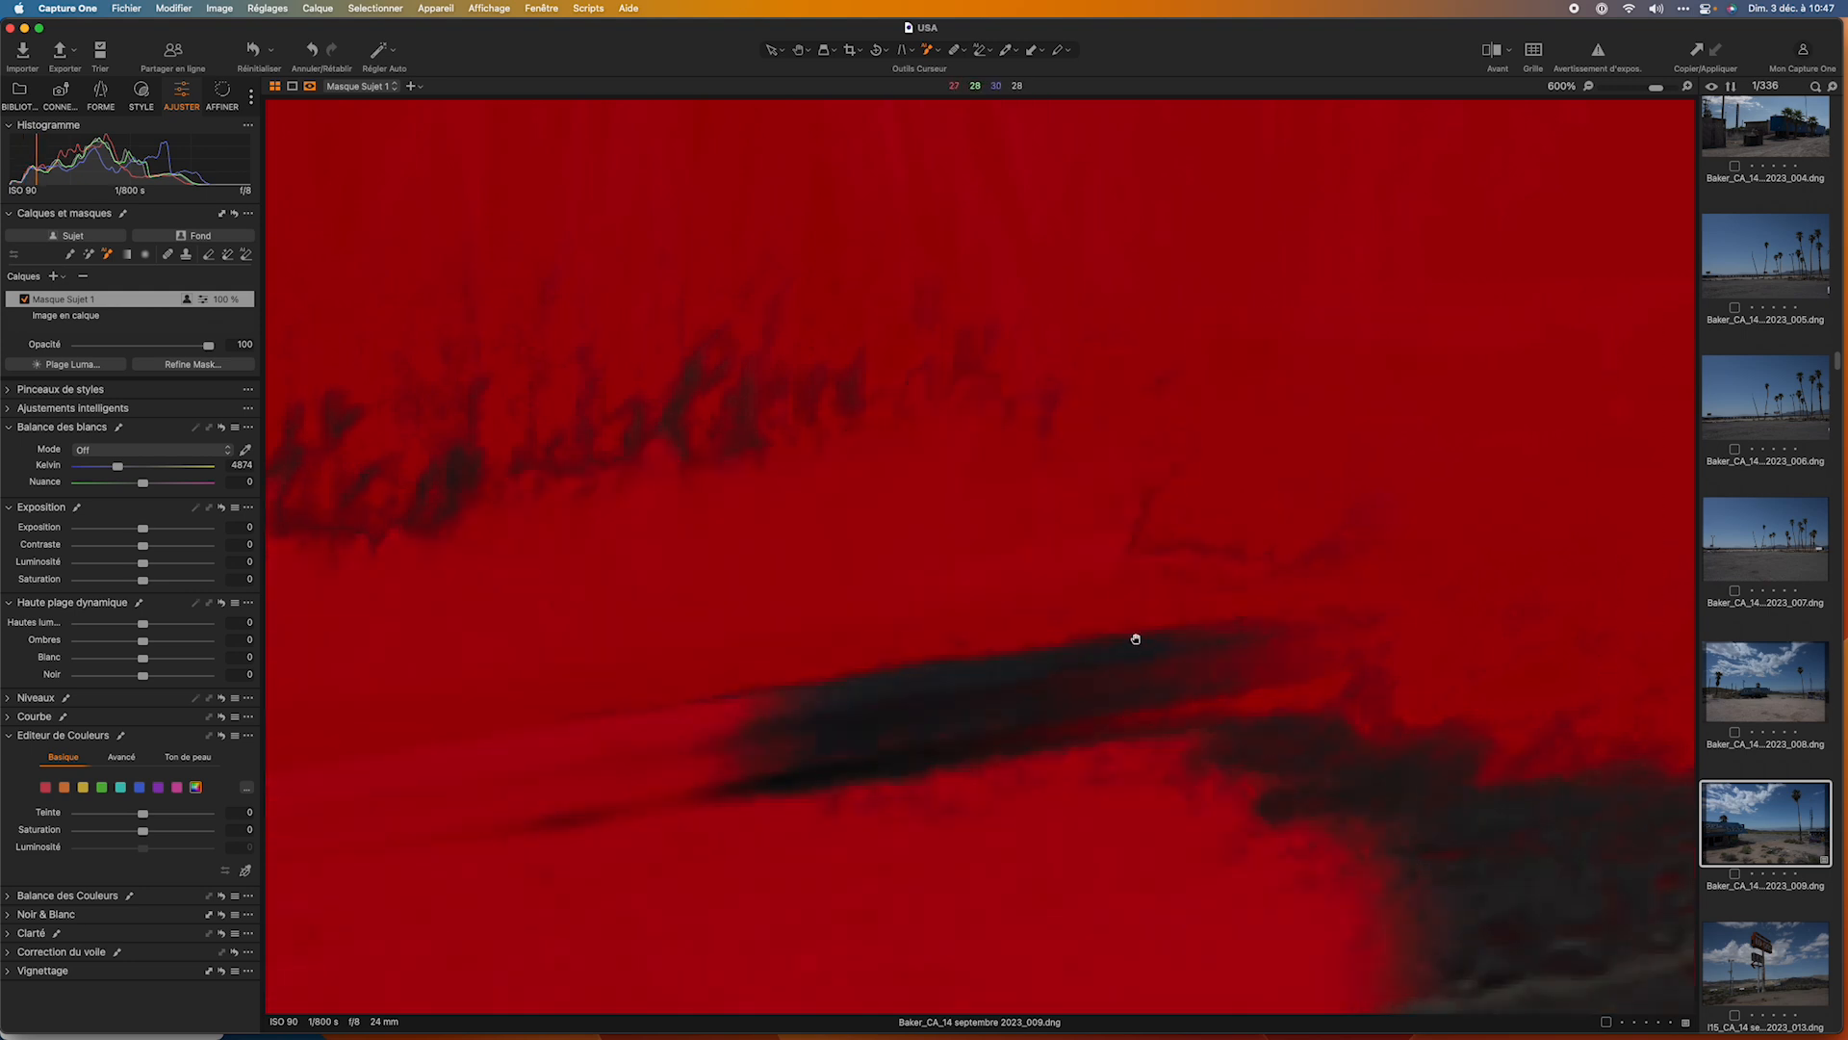
pyautogui.click(1132, 638)
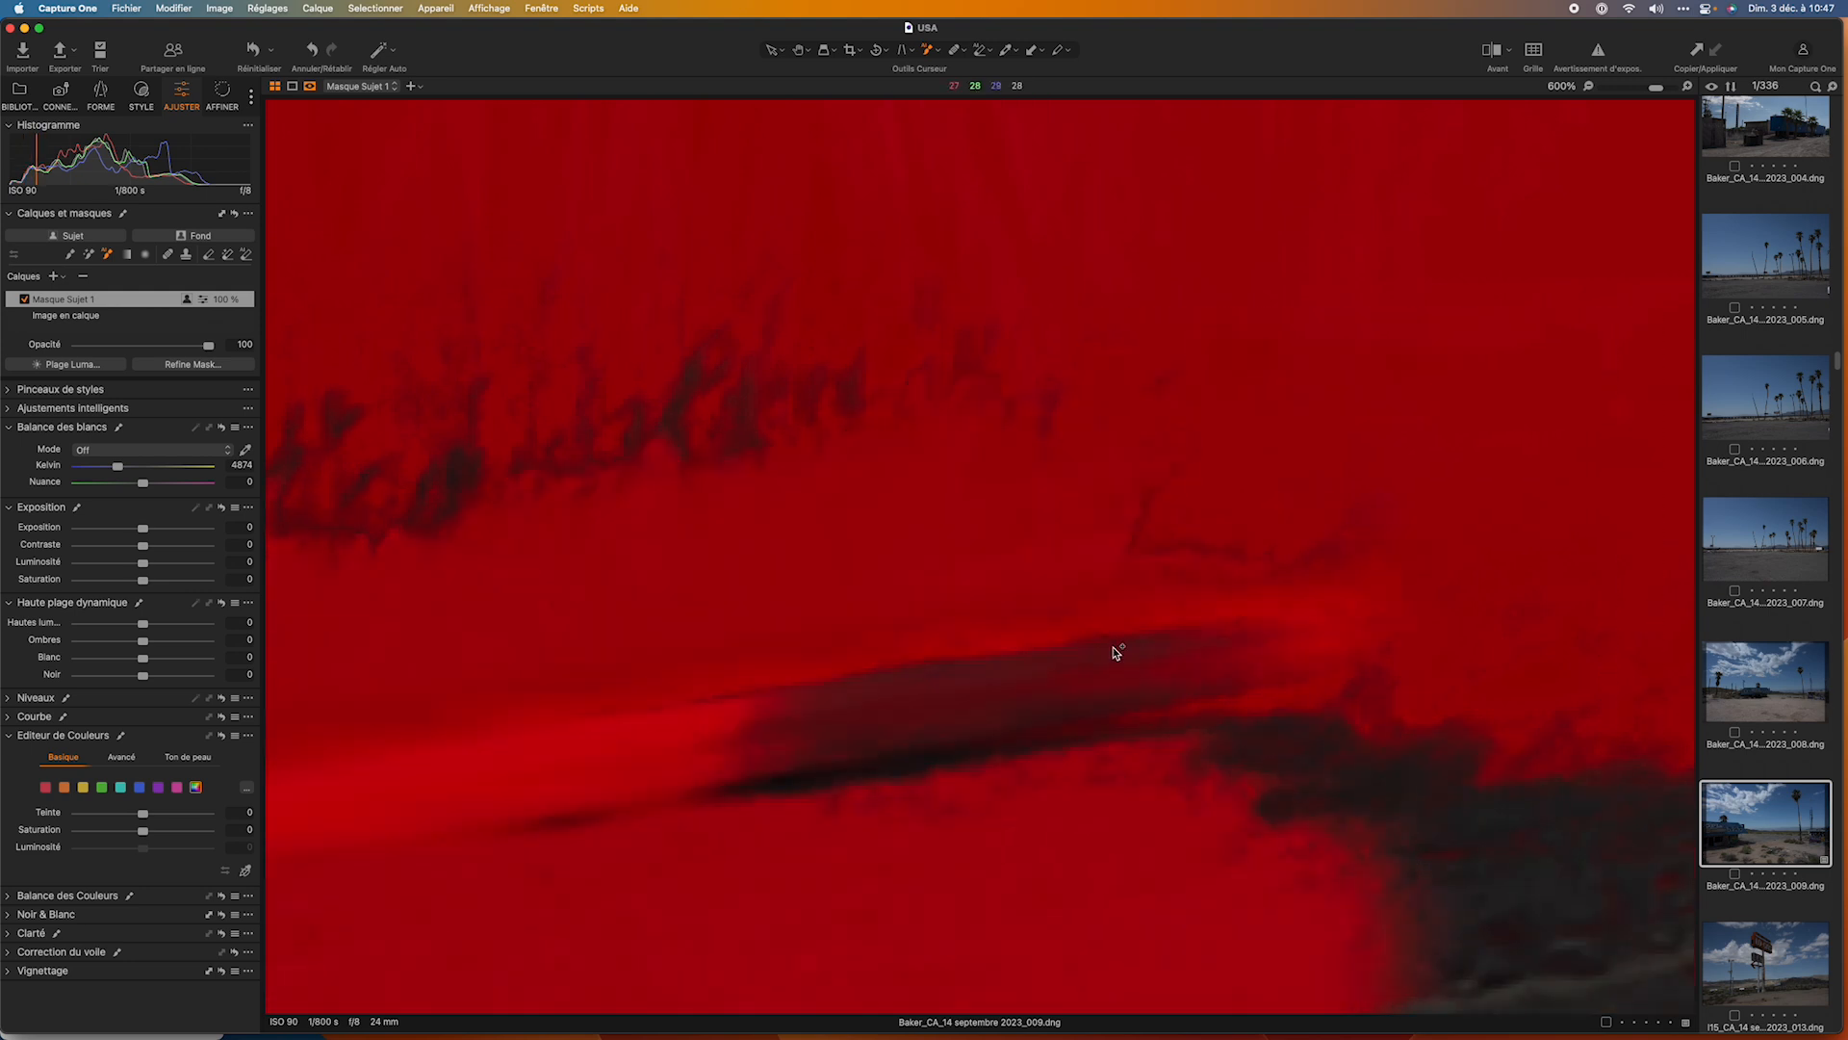
pyautogui.scroll(-6, 1114, 652)
pyautogui.scroll(-1, 1113, 651)
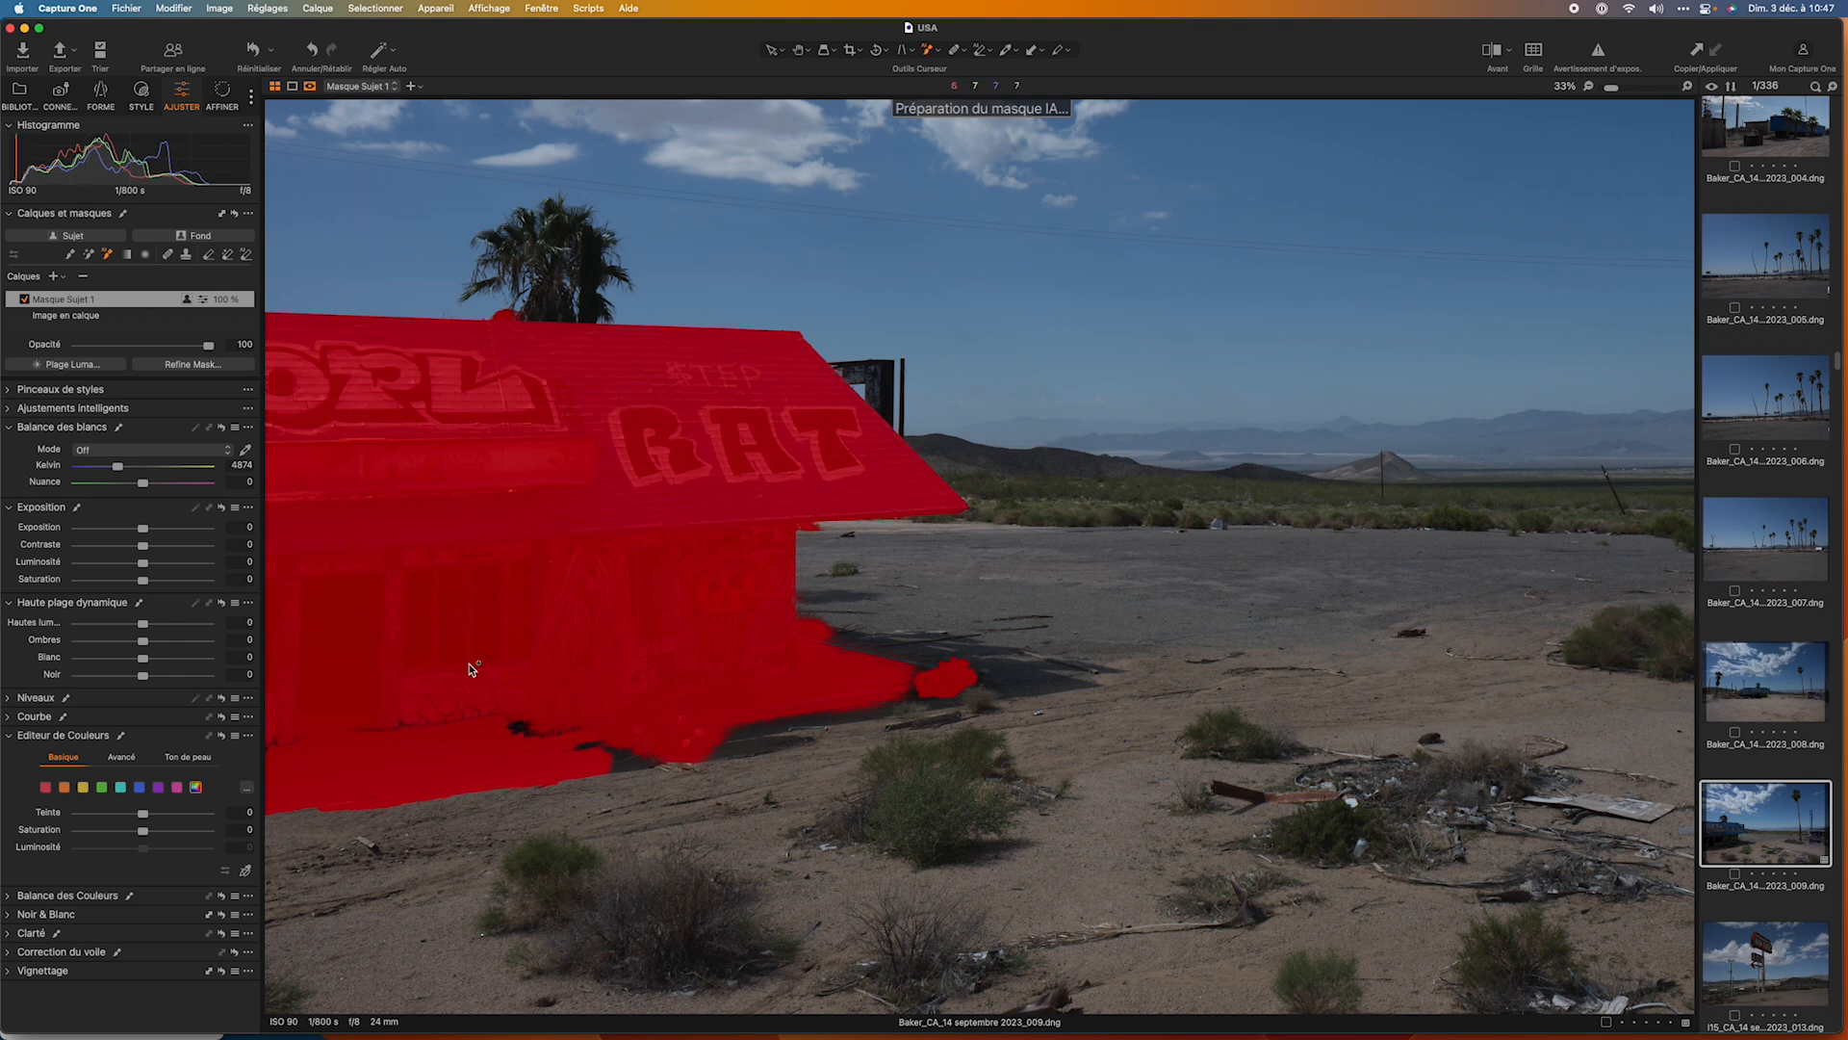
pyautogui.moveTo(279, 691); pyautogui.dragTo(626, 767)
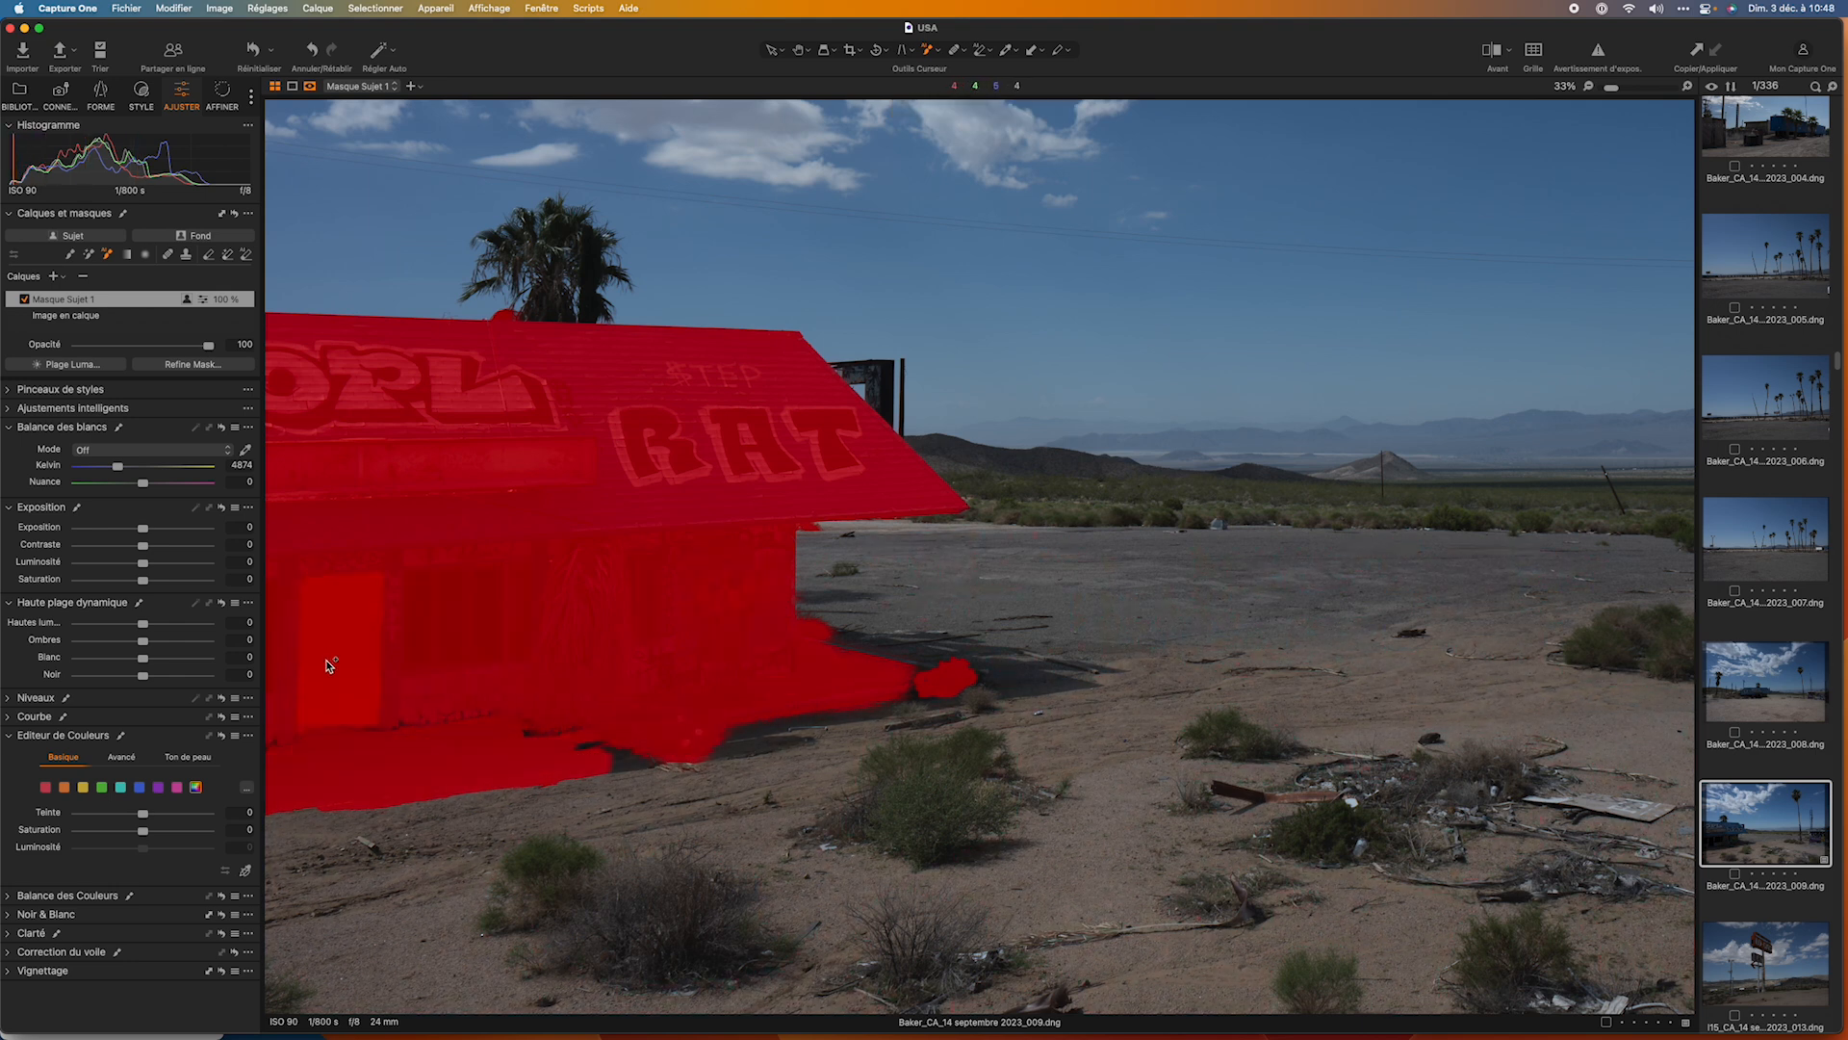
# Set the building subject mask's exposure to 1.21 and toggle the mask overlay to compare.
pyautogui.moveTo(143, 530); pyautogui.dragTo(173, 535)
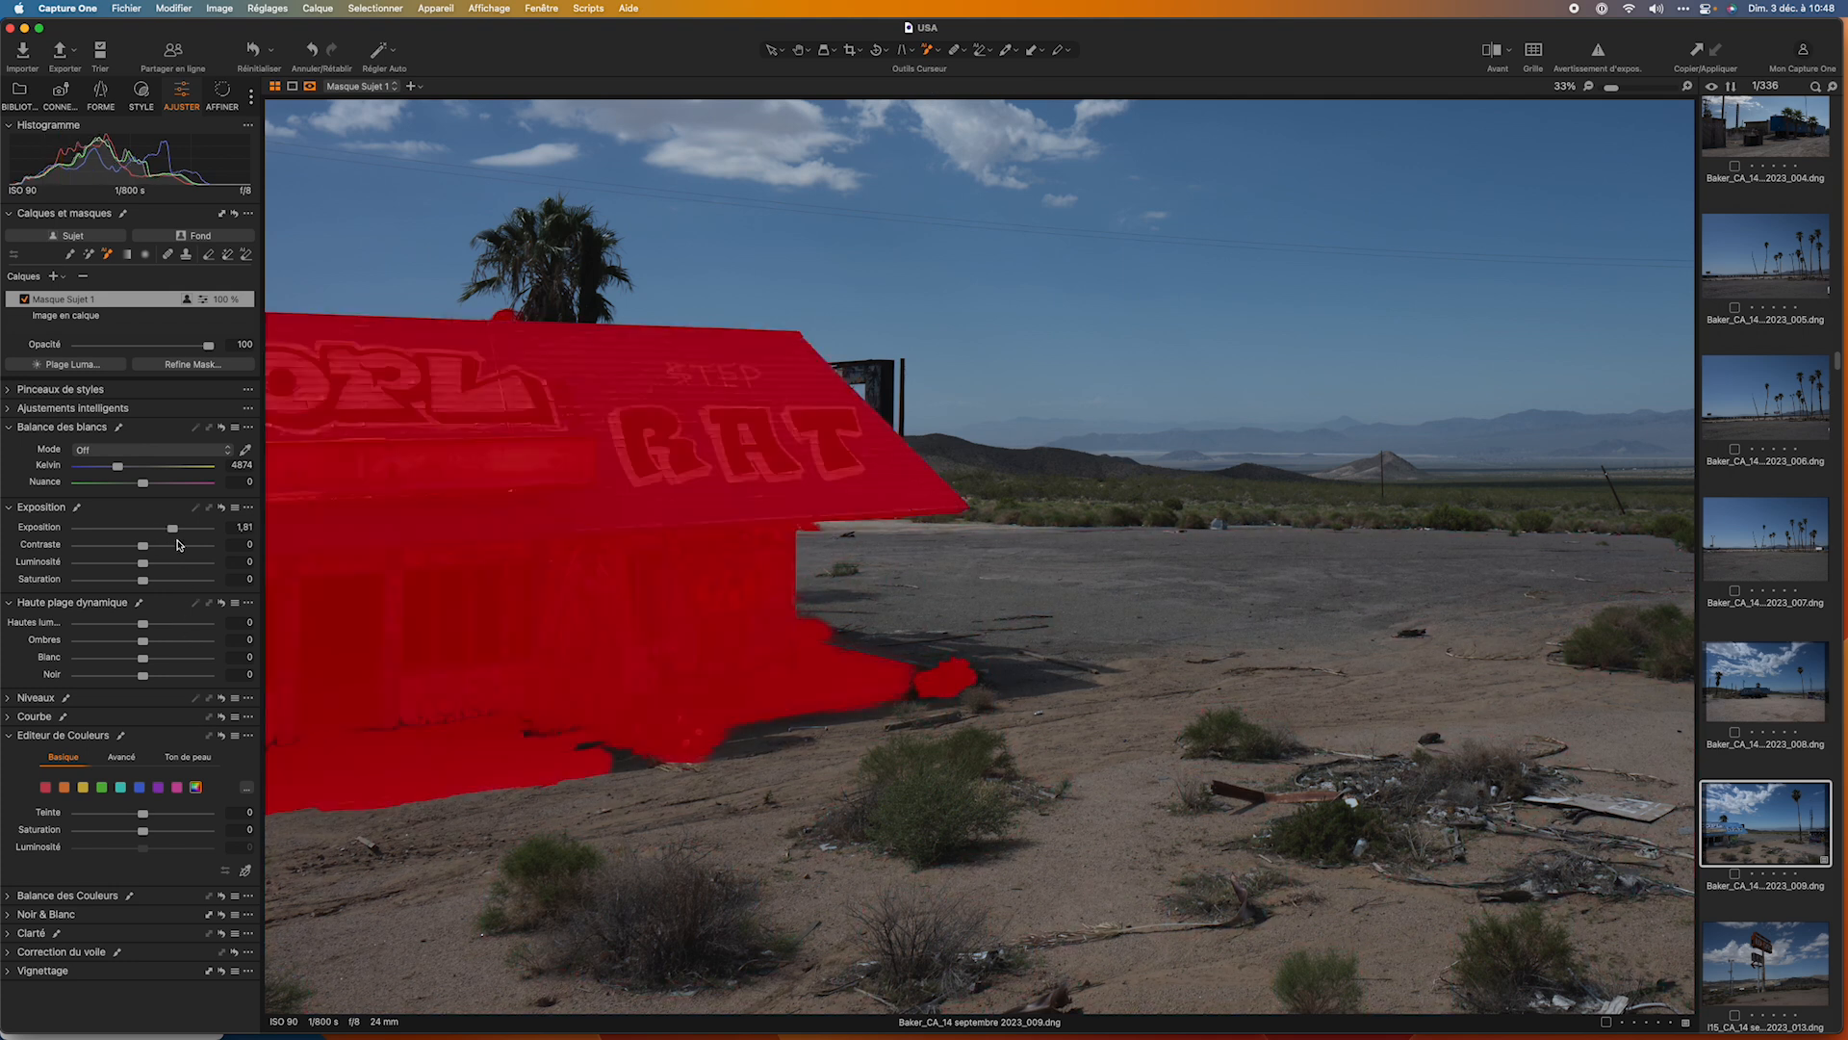
pyautogui.moveTo(141, 534); pyautogui.dragTo(163, 534)
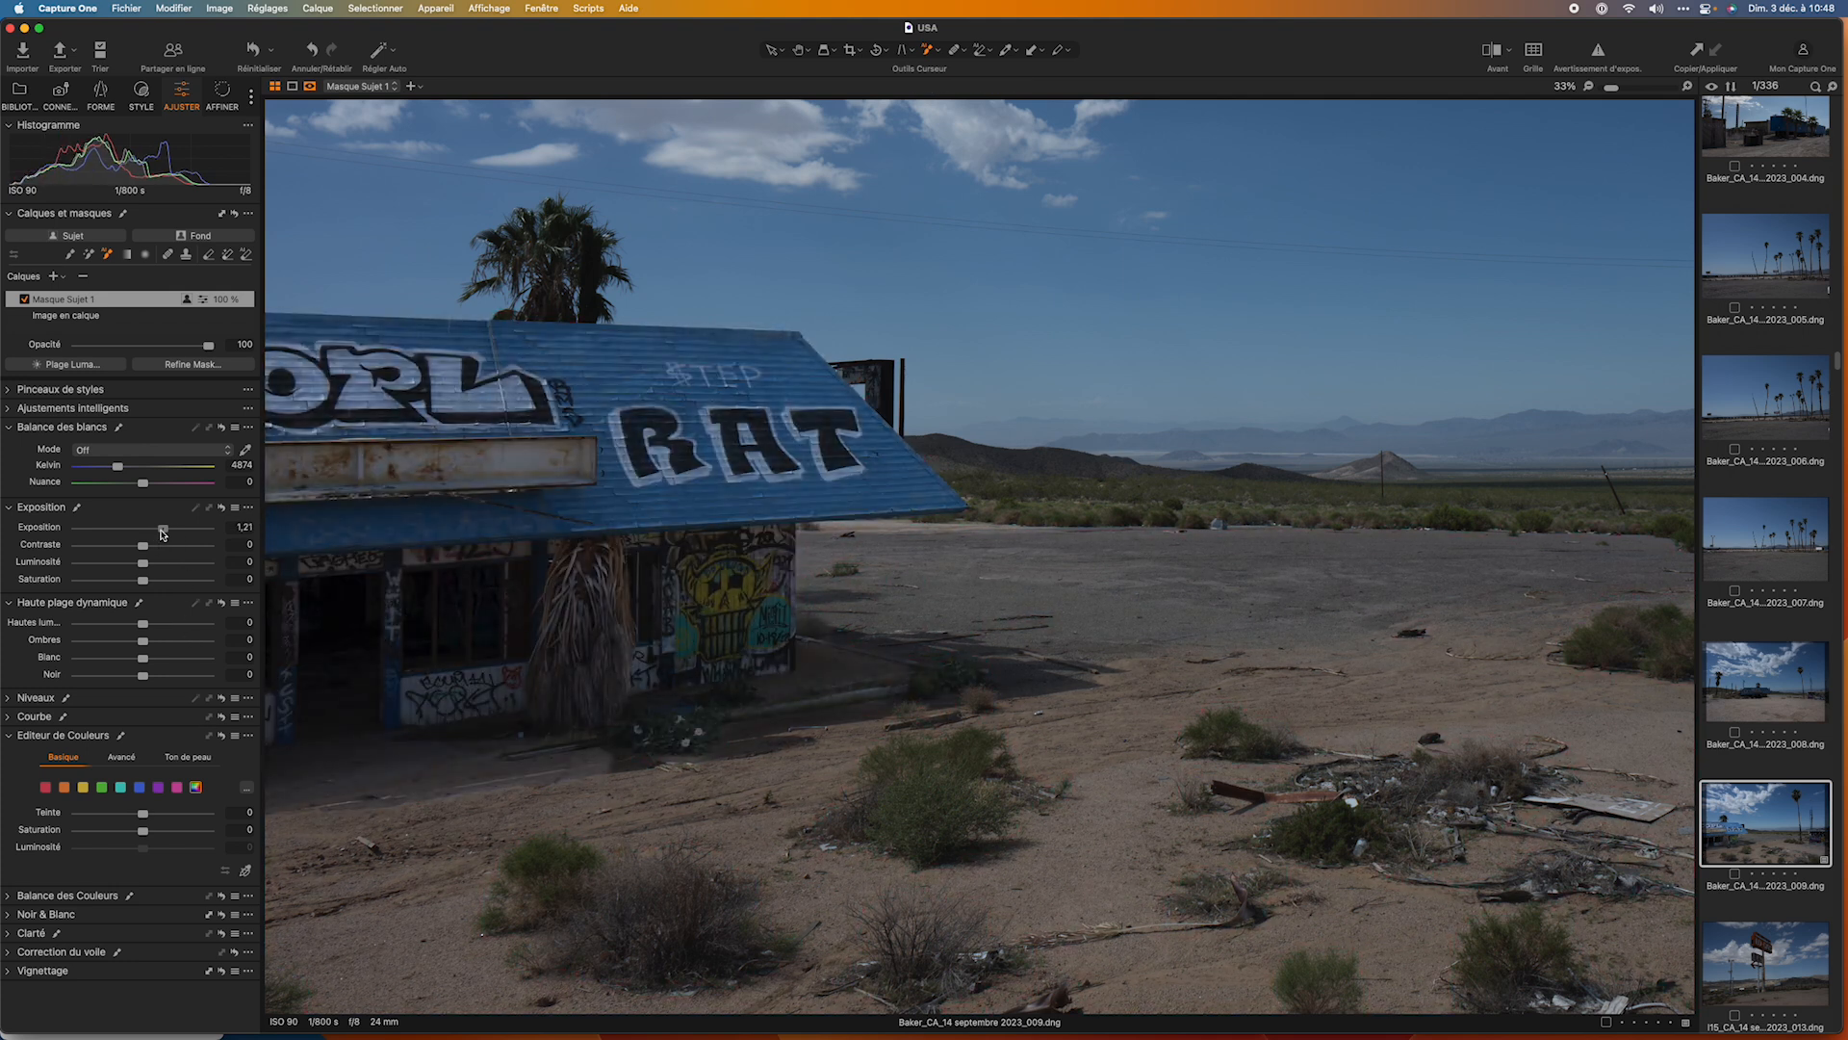
pyautogui.press('m')
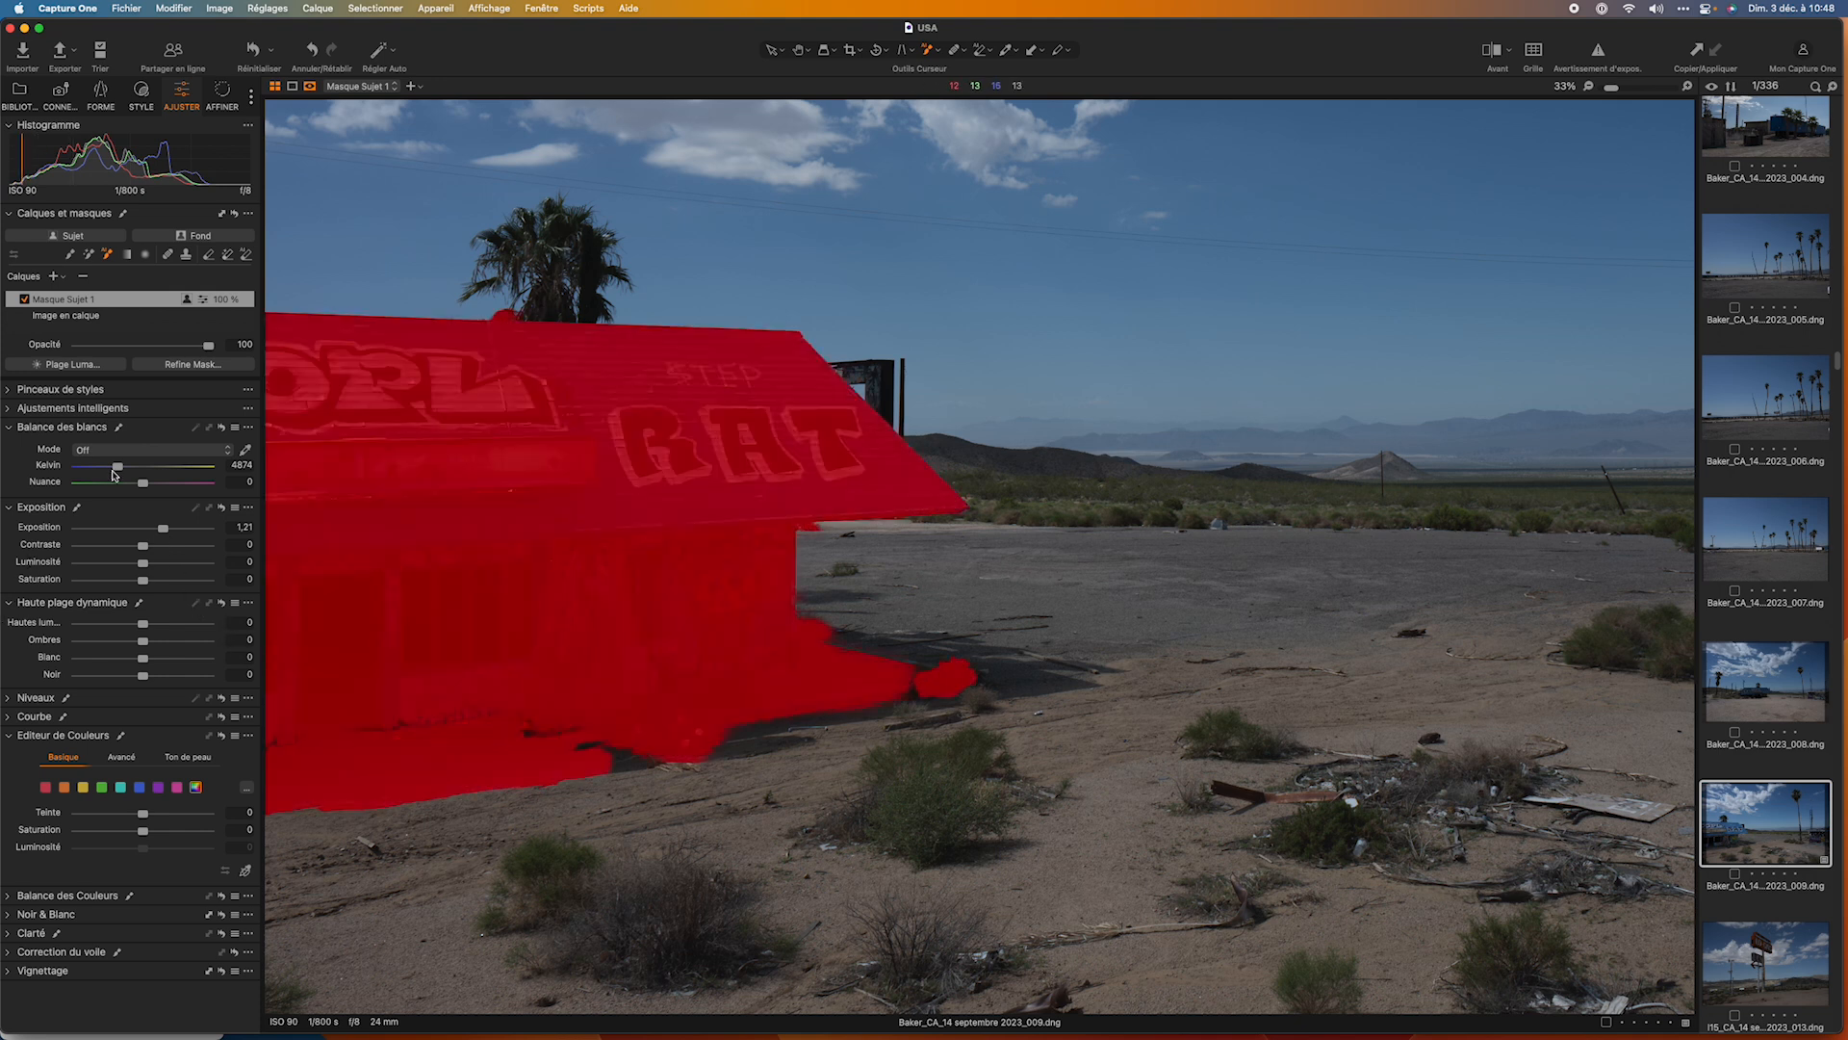
pyautogui.press('m')
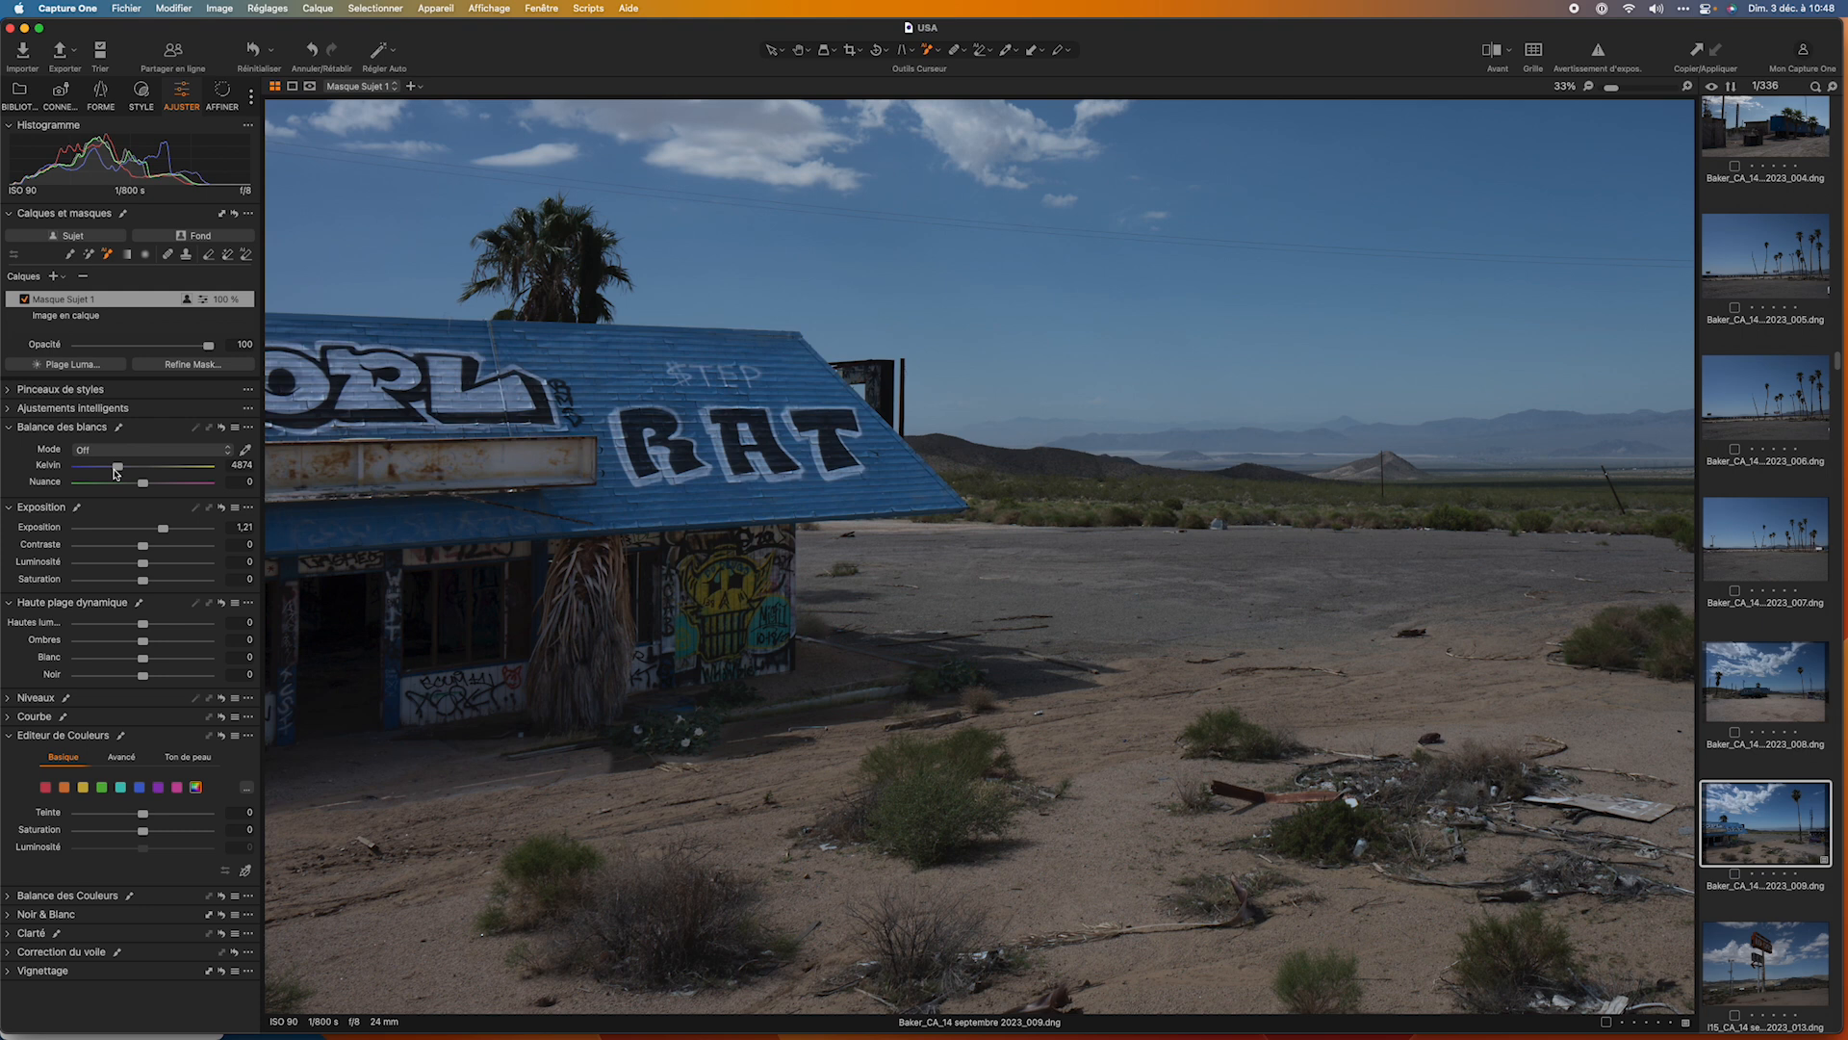